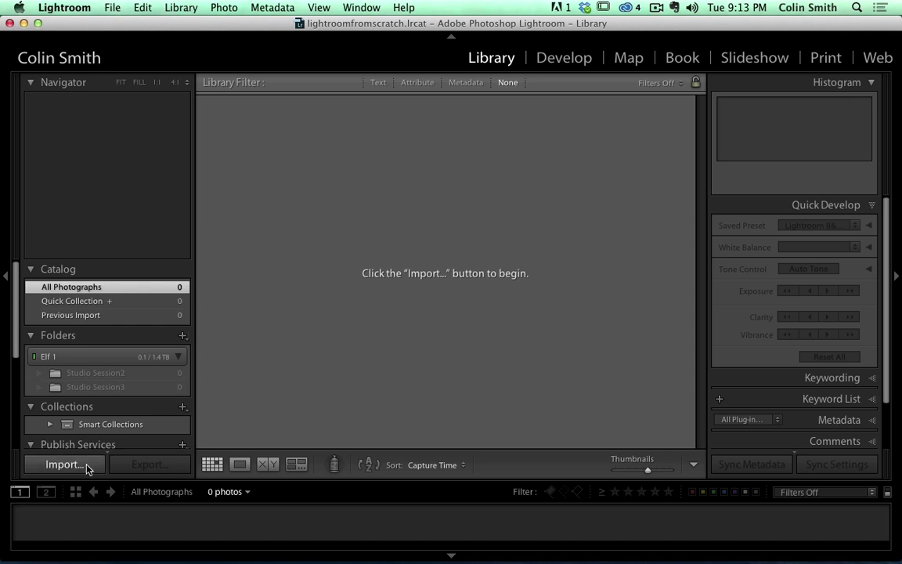
- Start a photo import with the Studio Session2 folder on Elf 1 as source and exclude all of its photos
left_click(63, 464)
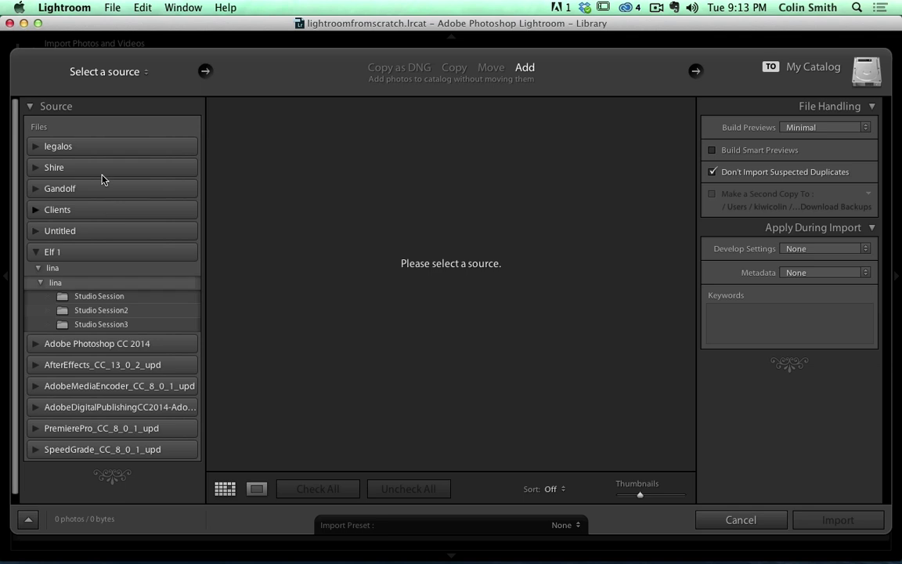
left_click(105, 309)
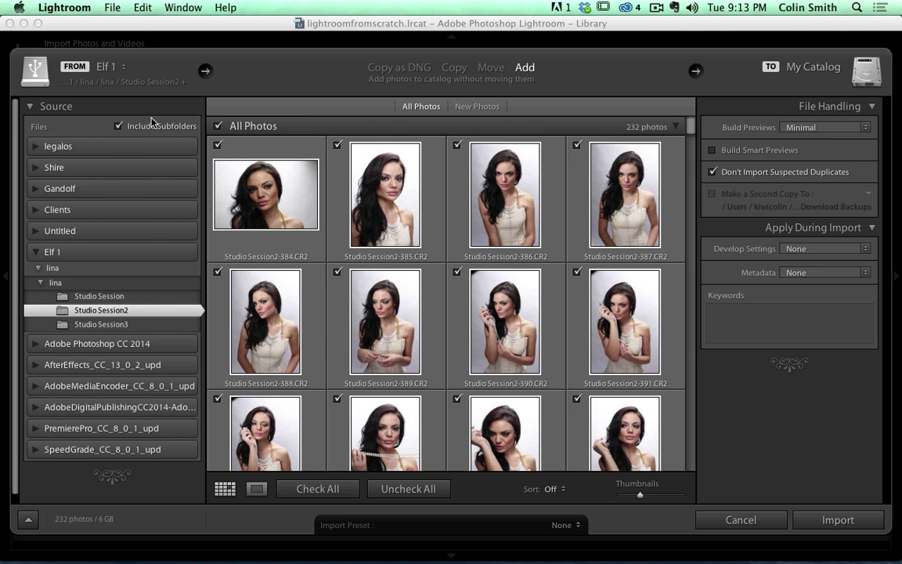
left_click(220, 126)
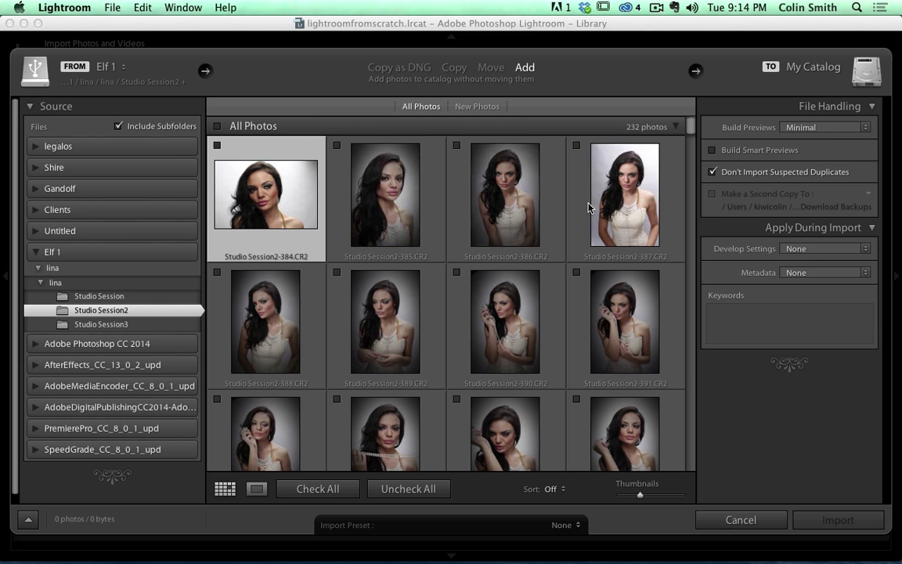
- Select the range from Studio Session2-384 through Studio Session2-455 and mark those photos for import
scroll(589, 221, "down", 3)
scroll(589, 220, "down", 15)
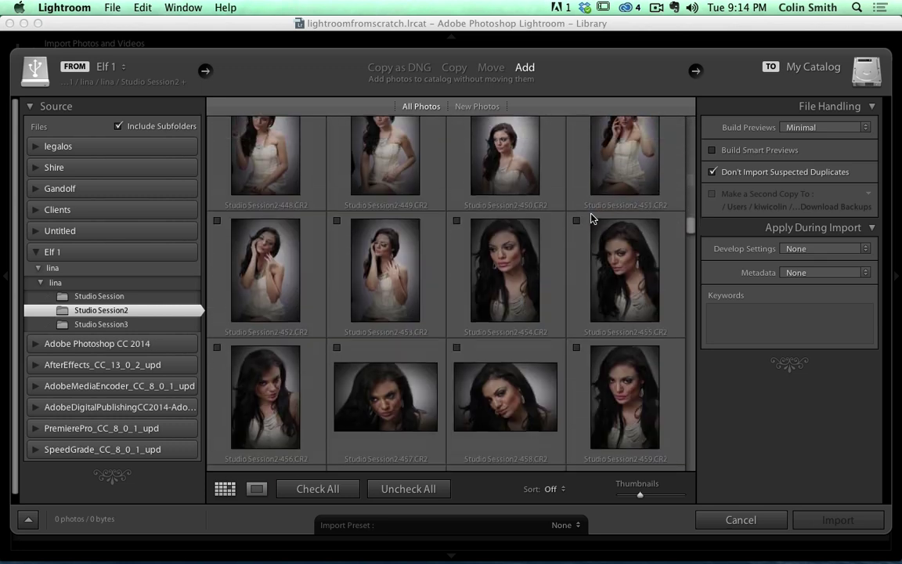
scroll(595, 243, "up", 2)
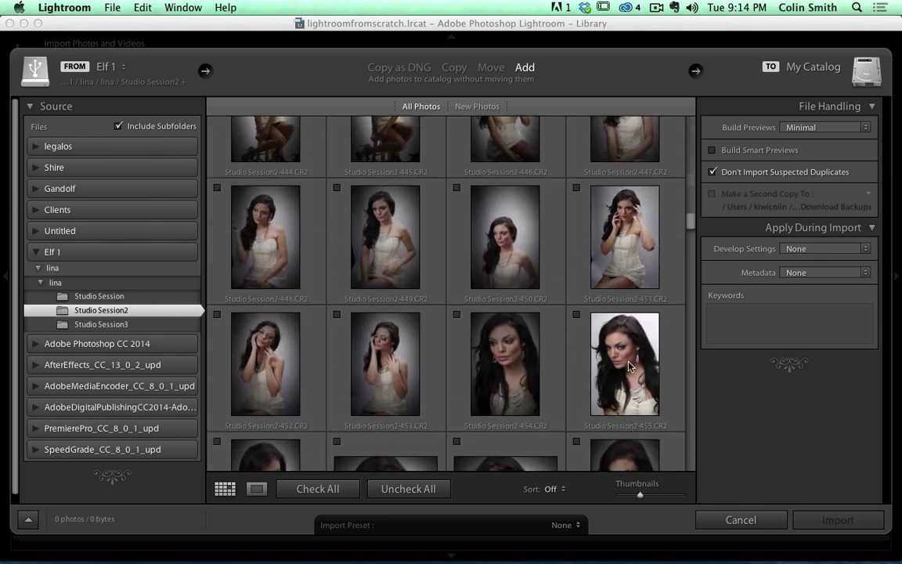
scroll(626, 348, "up", 15)
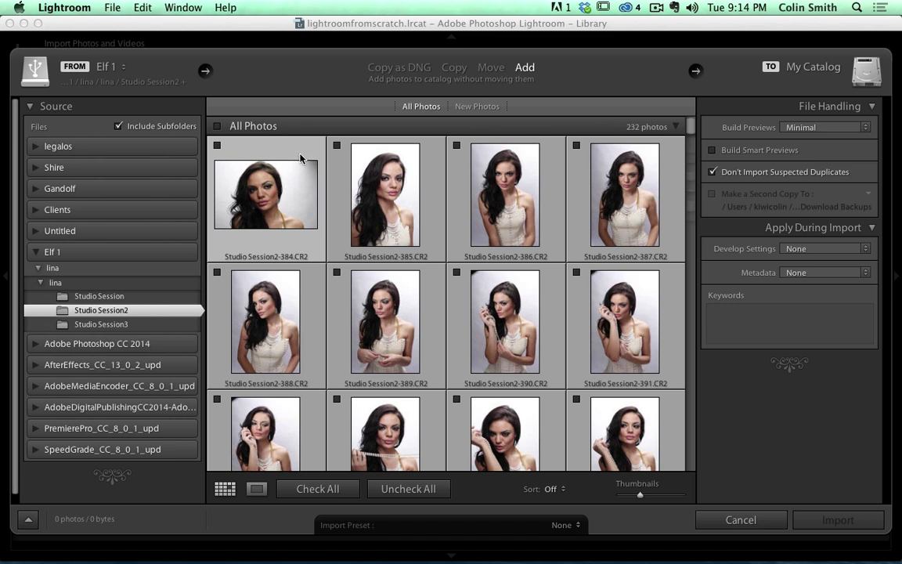
left_click(218, 146)
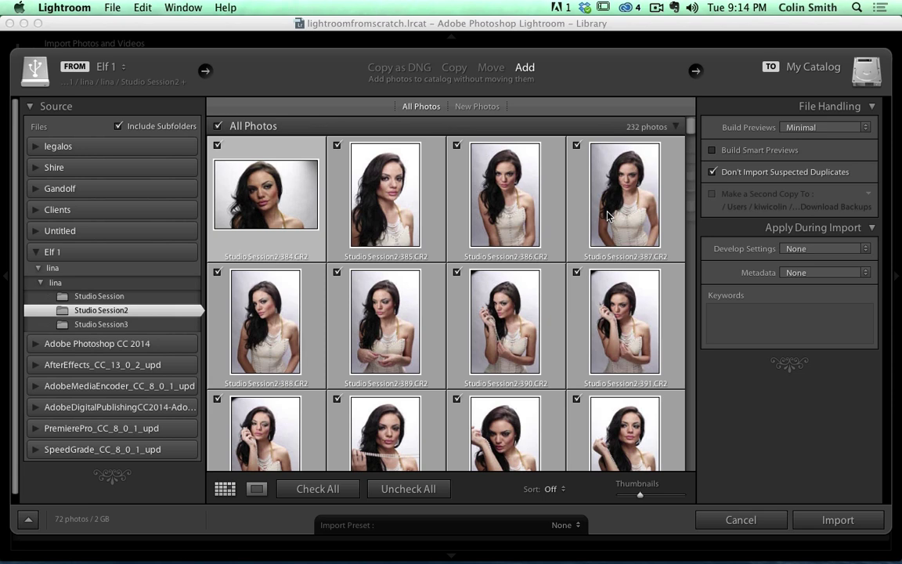
scroll(607, 215, "down", 10)
scroll(581, 293, "down", 6)
scroll(581, 295, "down", 20)
scroll(581, 296, "up", 20)
- Try the Copy and Move import methods, looking through the destination folders offered for Copy
left_click(454, 67)
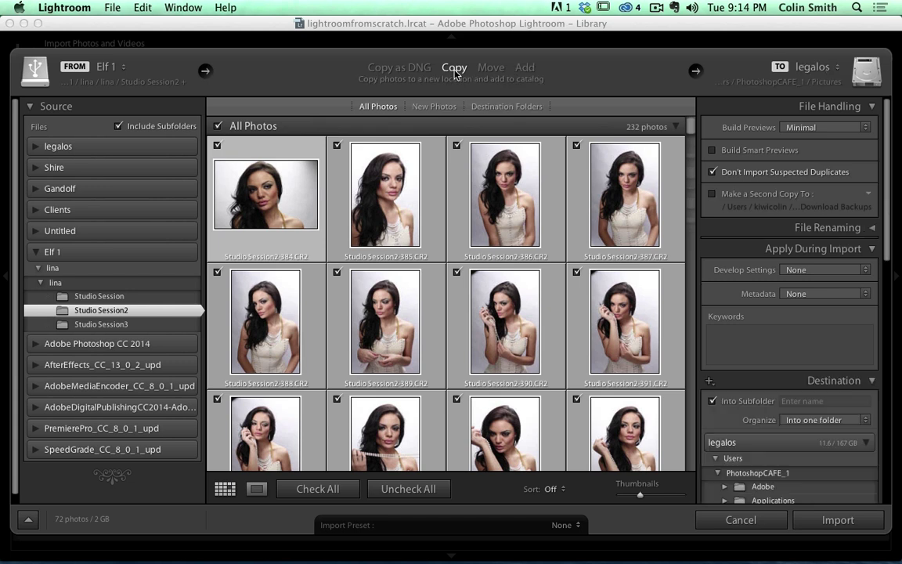
scroll(779, 280, "down", 3)
scroll(782, 298, "down", 3)
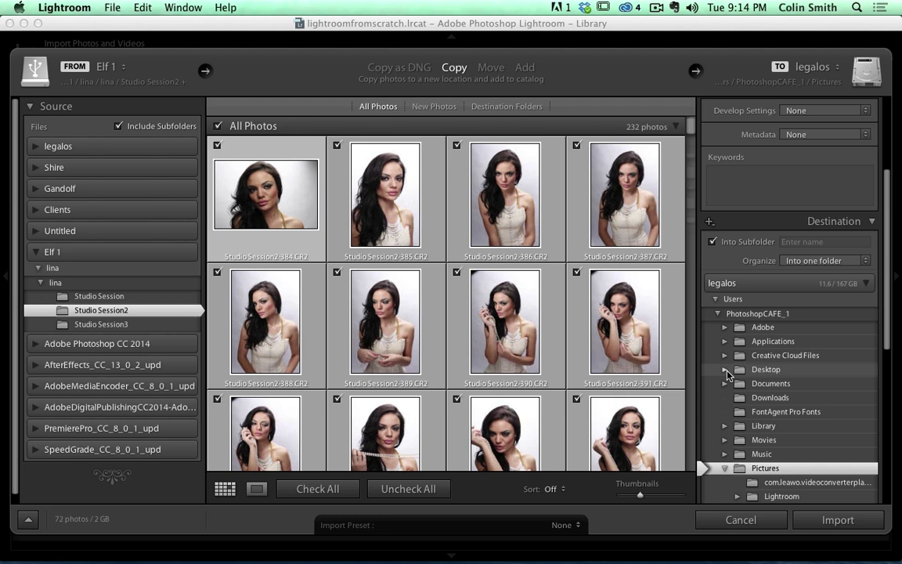
left_click(489, 68)
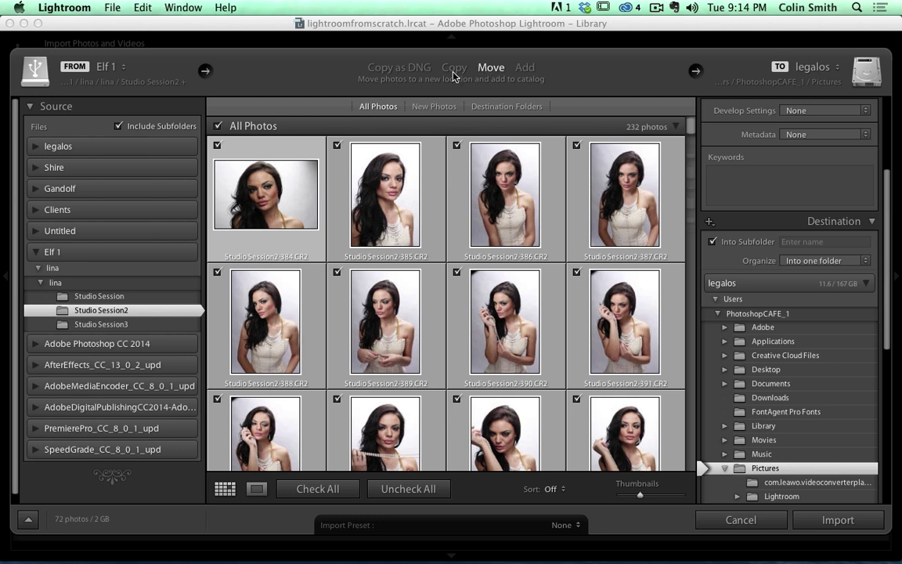
- Import the marked photos using the Add method, leaving the files in their current location
left_click(526, 68)
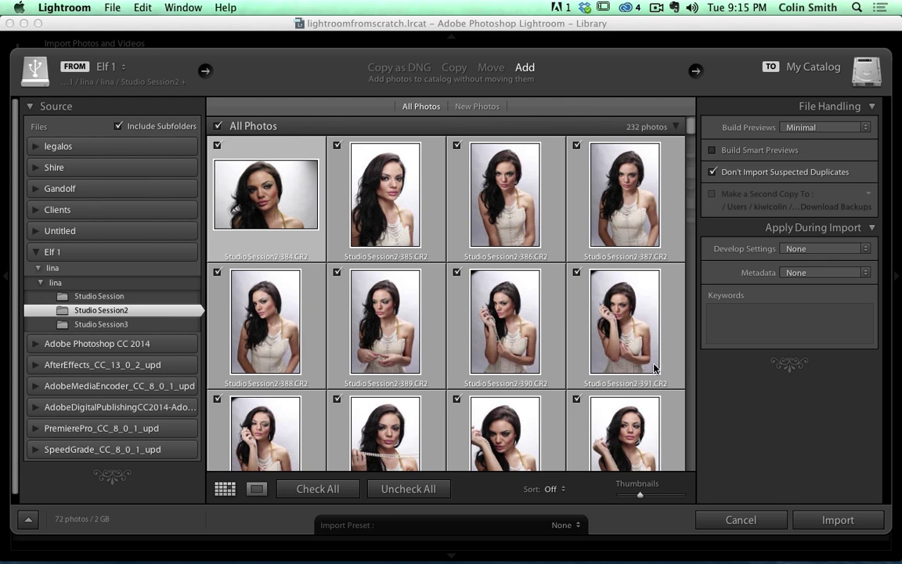
left_click(836, 518)
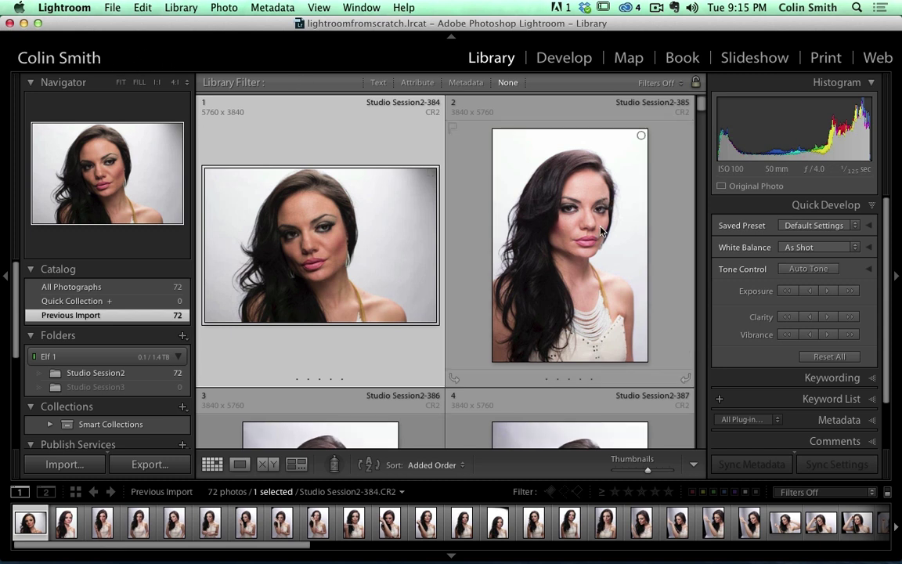
- Reduce the grid thumbnail size so four photos fit in each row and look over the imported photos
mouse_move(646, 470)
left_mouse_down()
mouse_move(622, 472)
mouse_move(660, 472)
mouse_move(622, 473)
mouse_move(644, 474)
mouse_move(630, 474)
left_mouse_up()
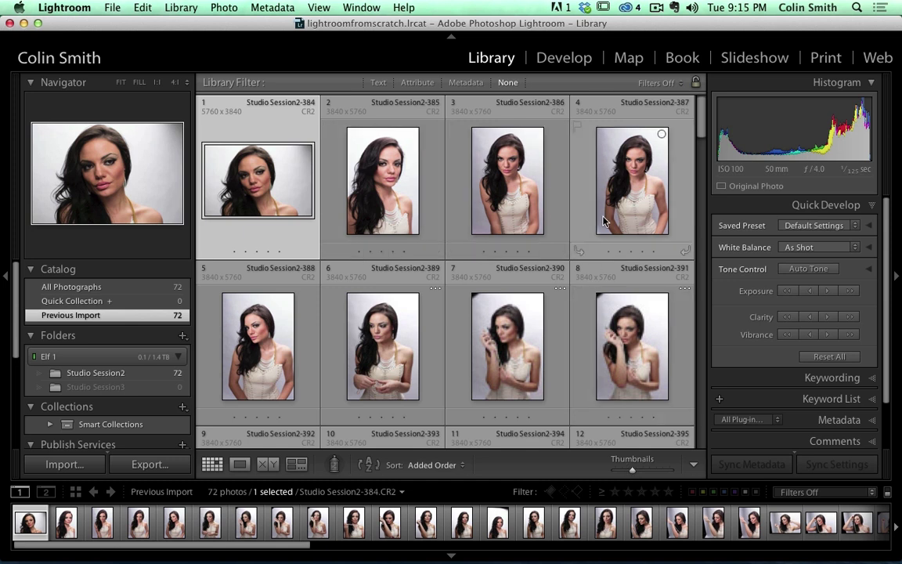
scroll(604, 221, "down", 10)
scroll(603, 221, "up", 10)
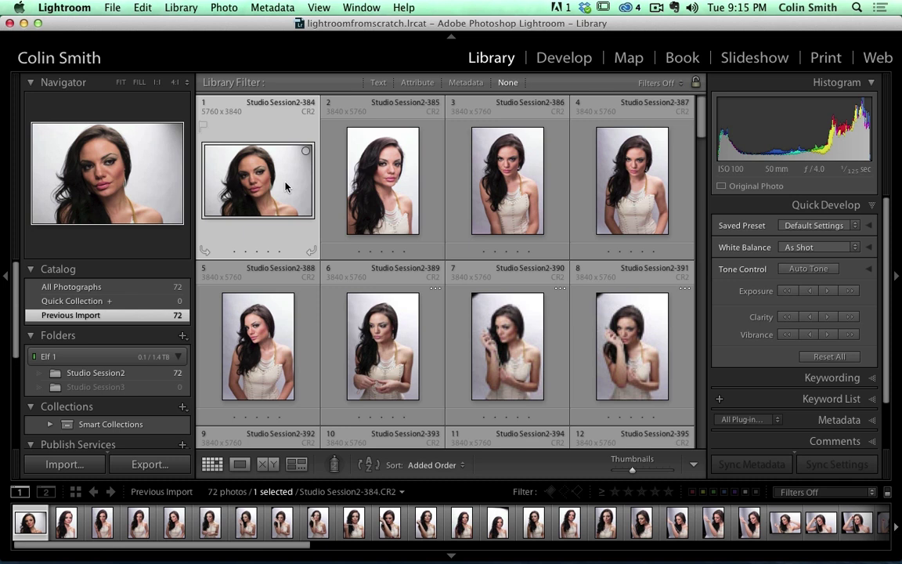
- Enable Auto Advance for photos and check that the option is on
left_click(222, 7)
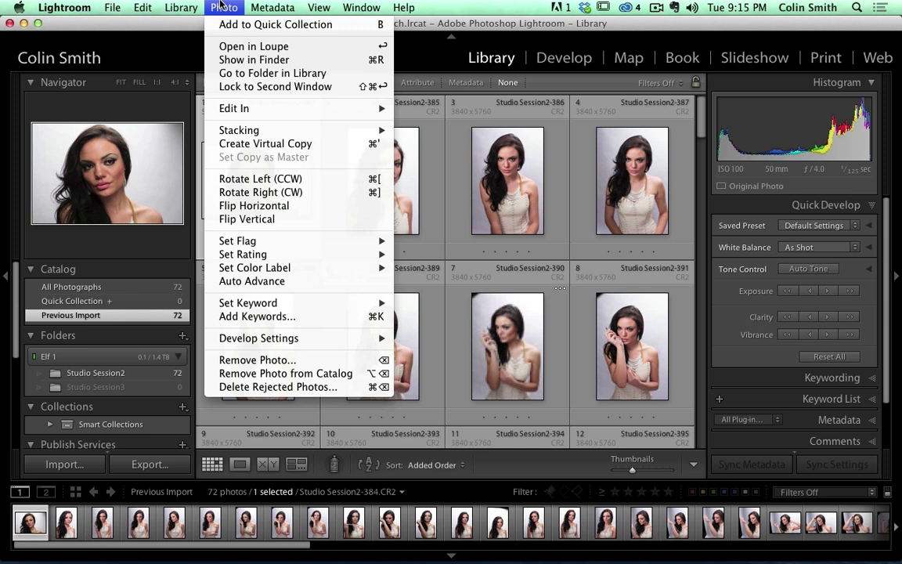
left_click(251, 281)
left_click(224, 7)
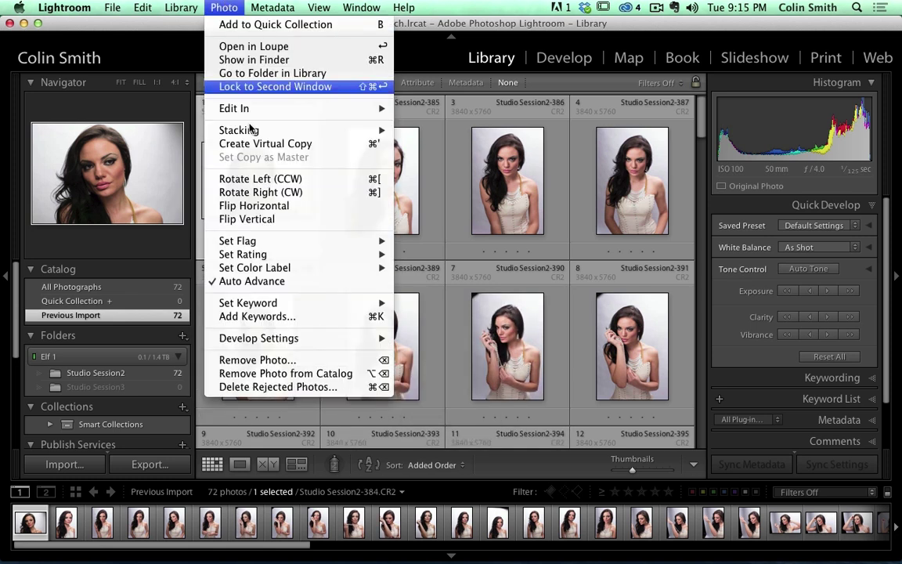
left_click(546, 159)
- Open Studio Session2-384 in Loupe view and rate the photos in sequence through Studio Session2-412 with three, four or five stars
double_click(297, 187)
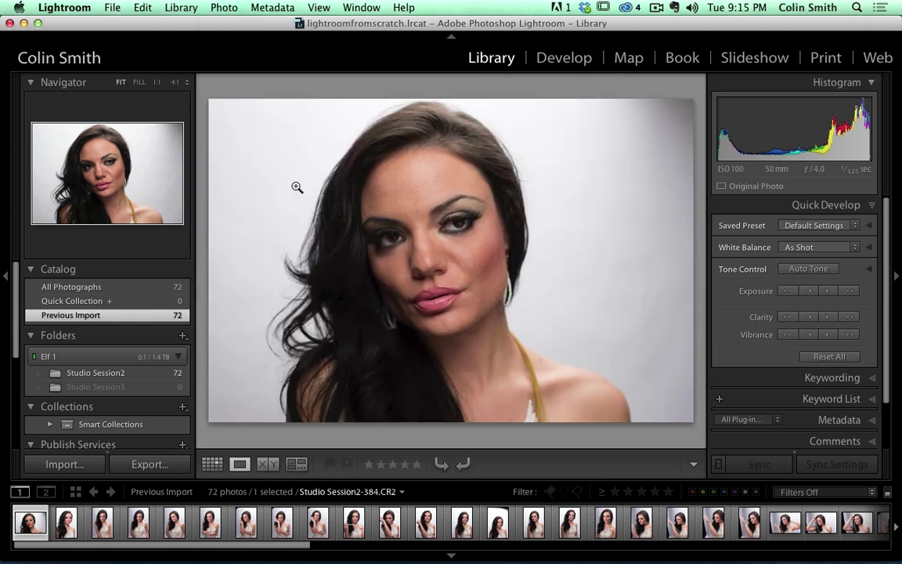
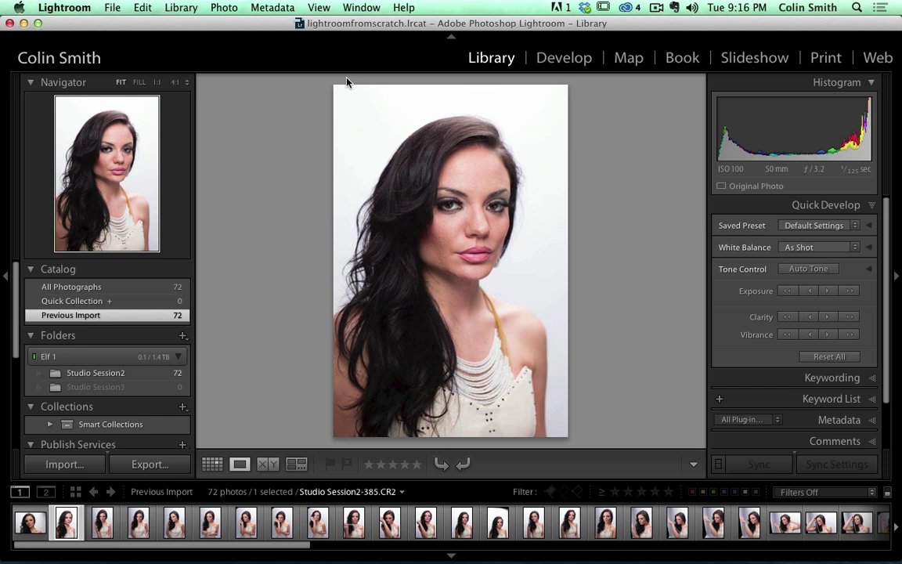
key("5")
key("5")
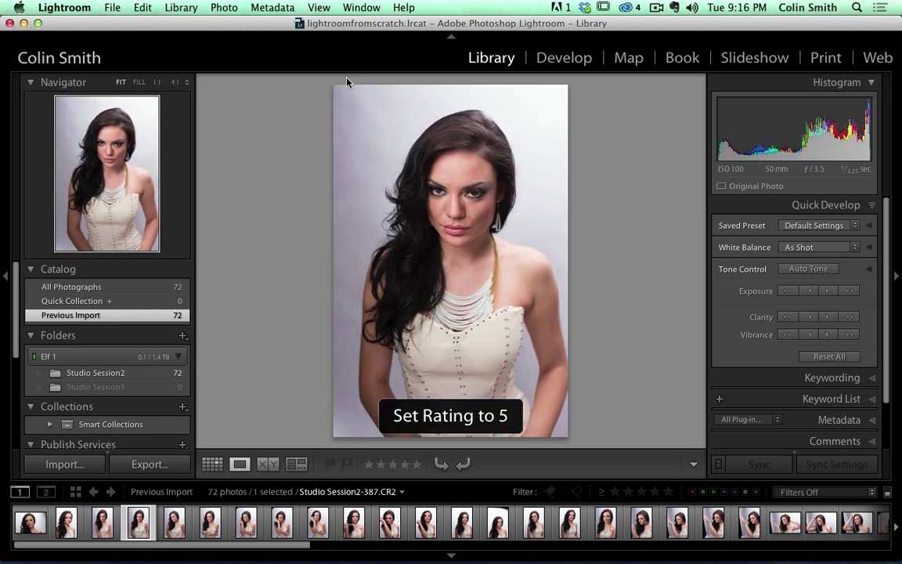
key("5")
key("5")
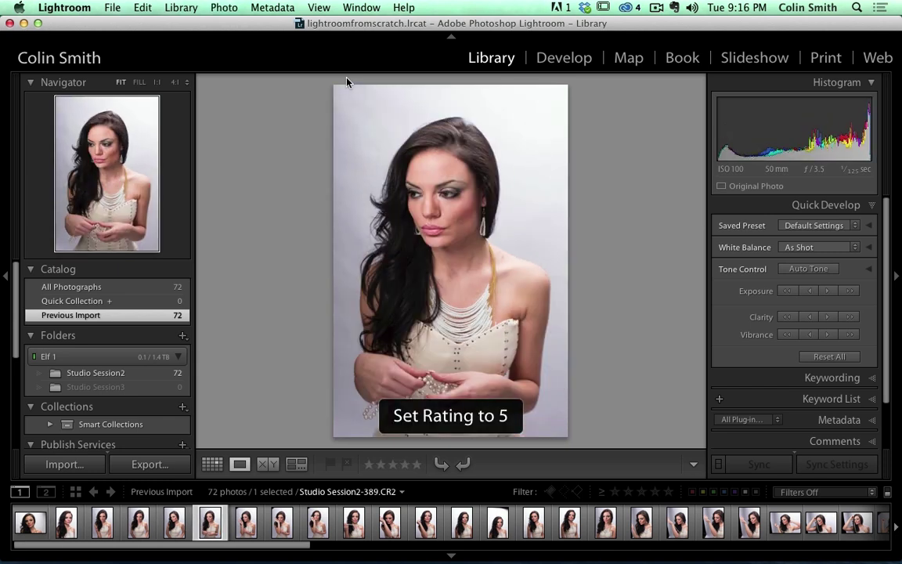
key("4")
key("5")
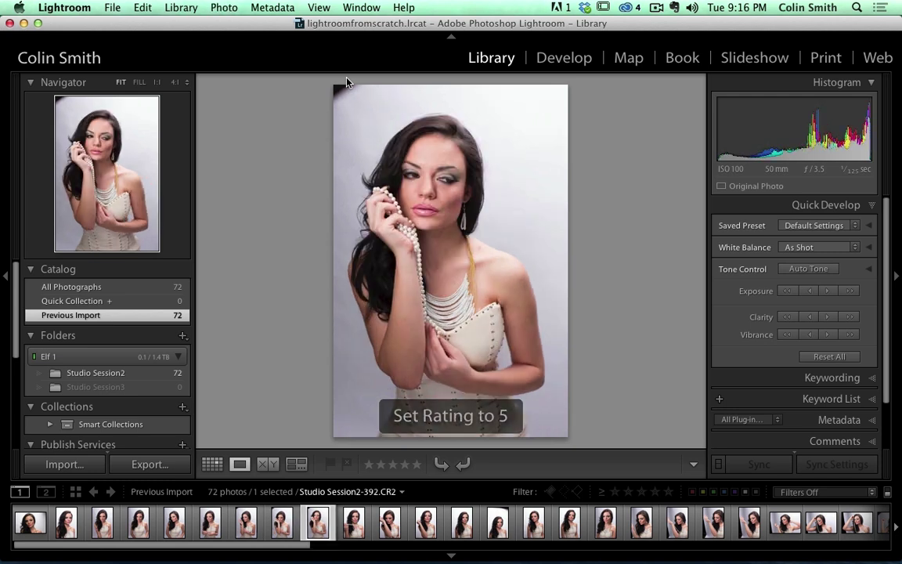
key("3")
key("3")
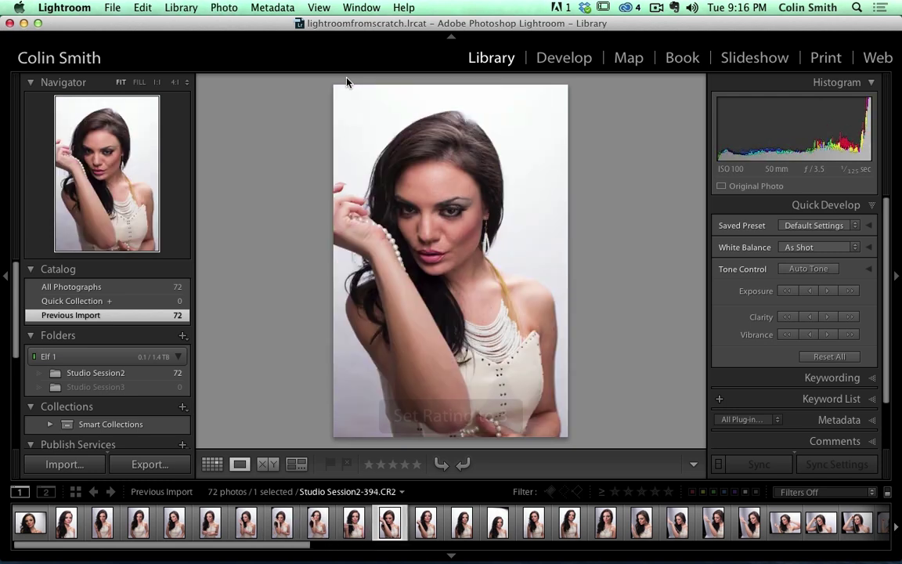
key("4")
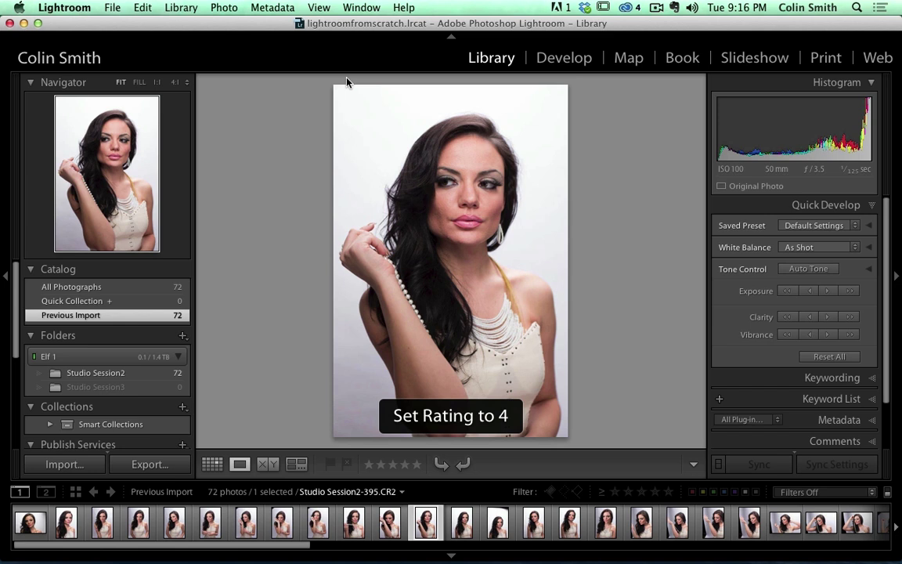
key("4")
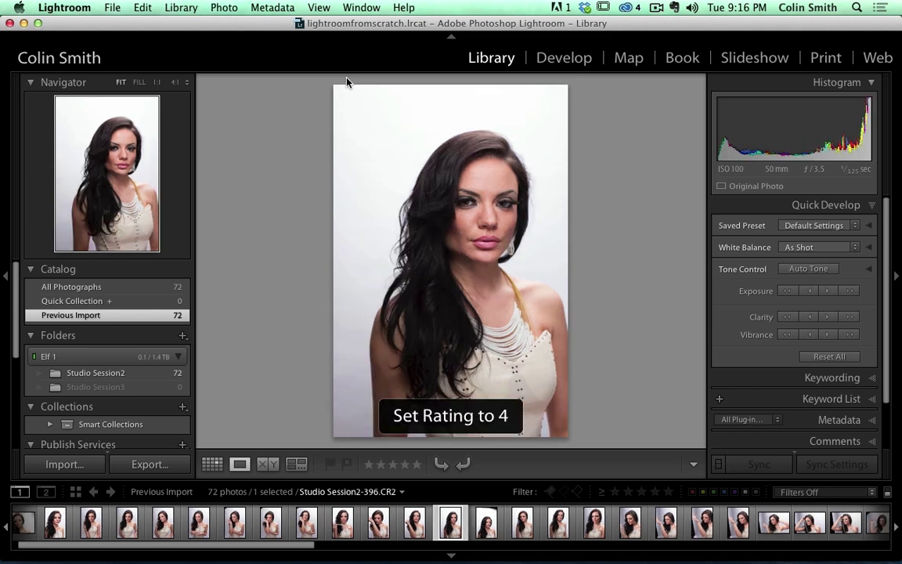
key("5")
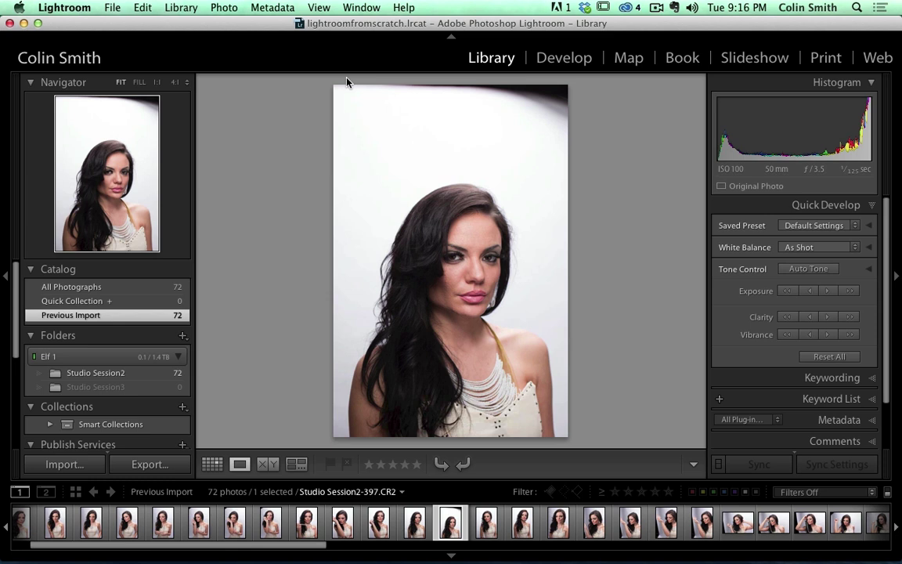
key("5")
key("5")
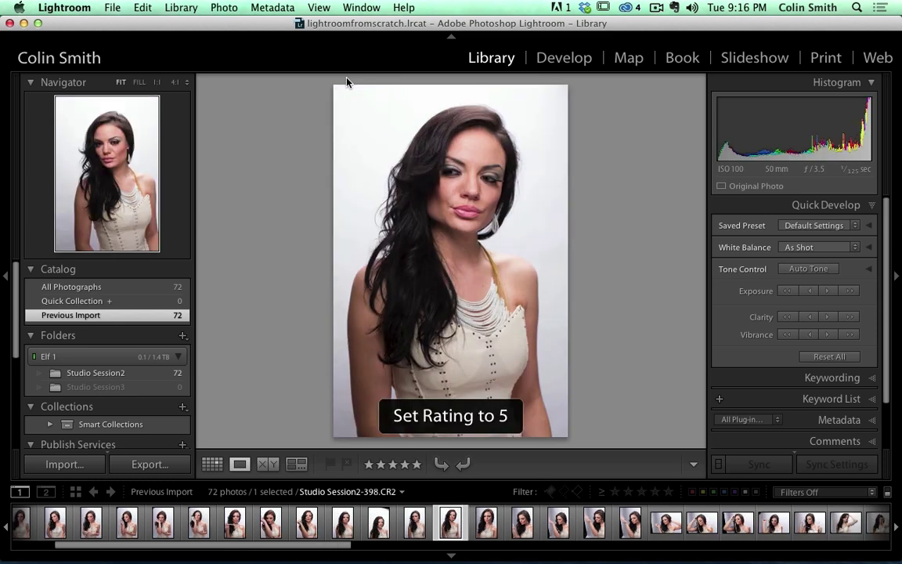
key("4")
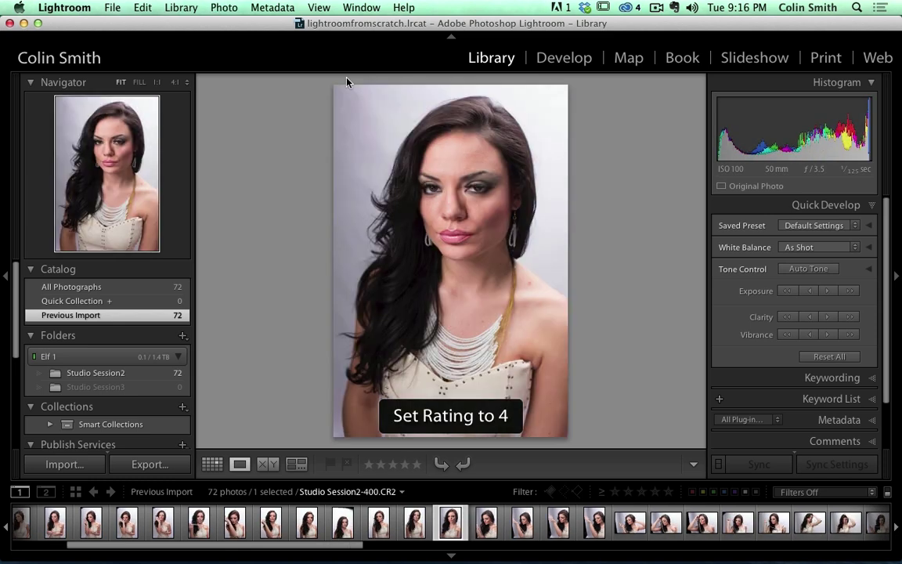
key("4")
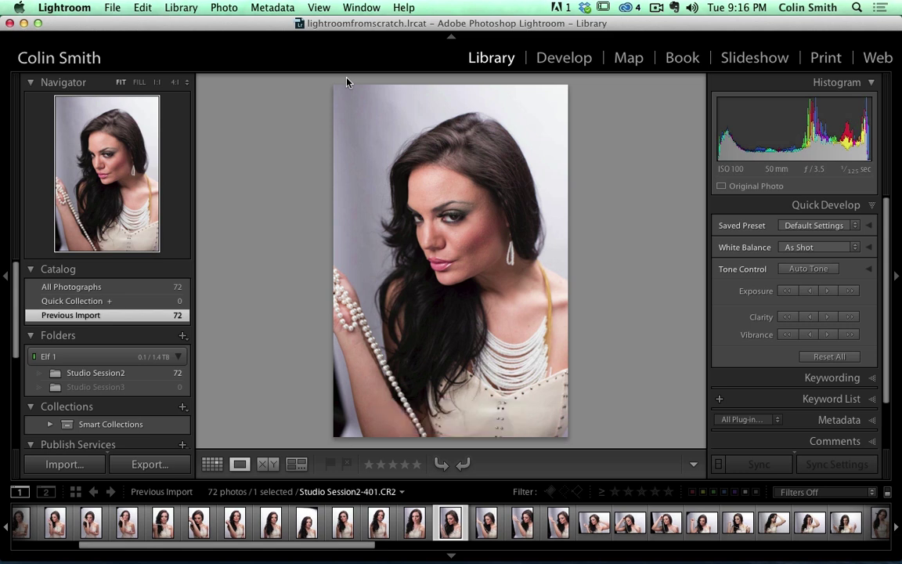
key("4")
key("4")
key("4")
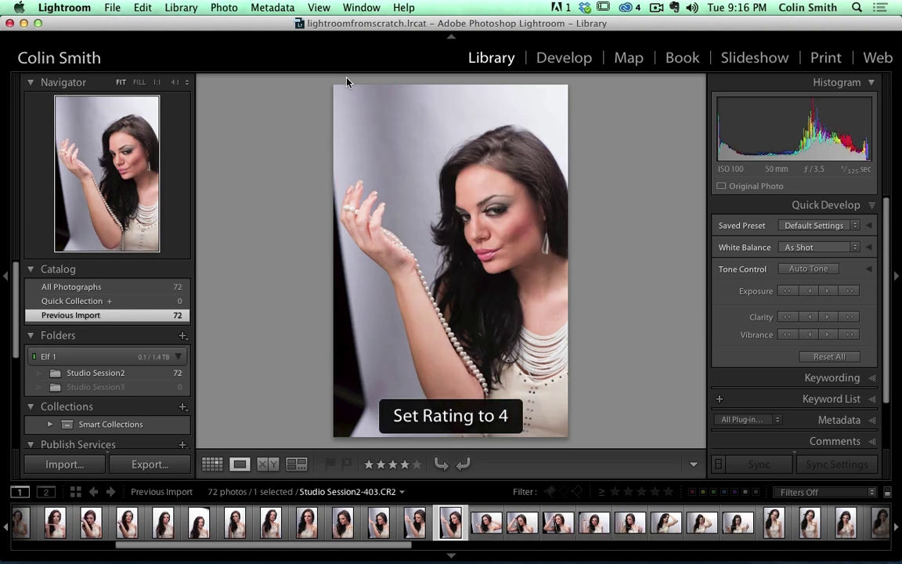
key("5")
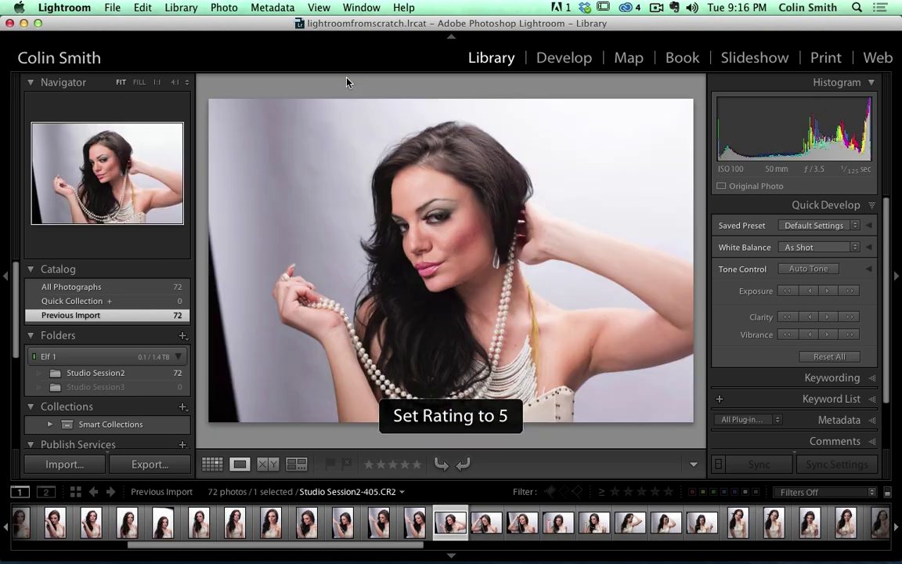
key("4")
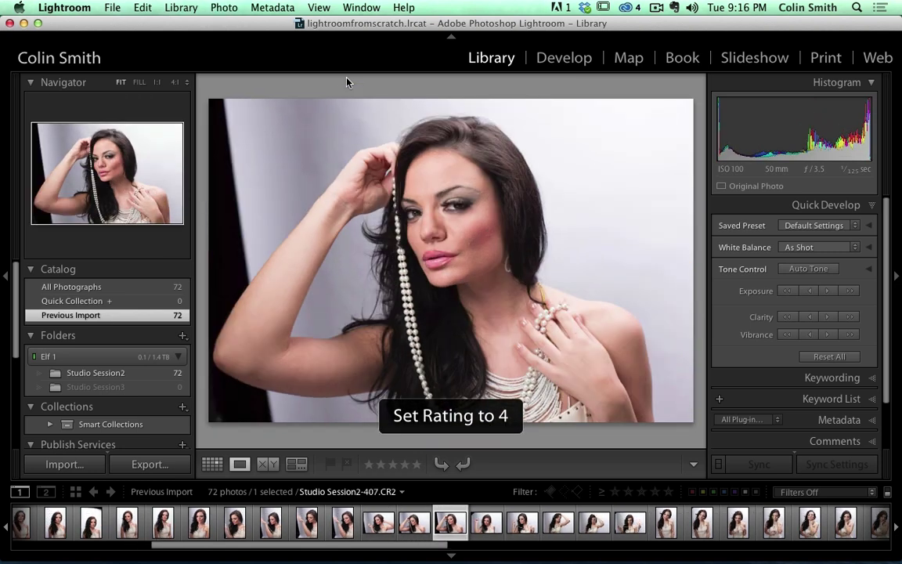
key("5")
key("4")
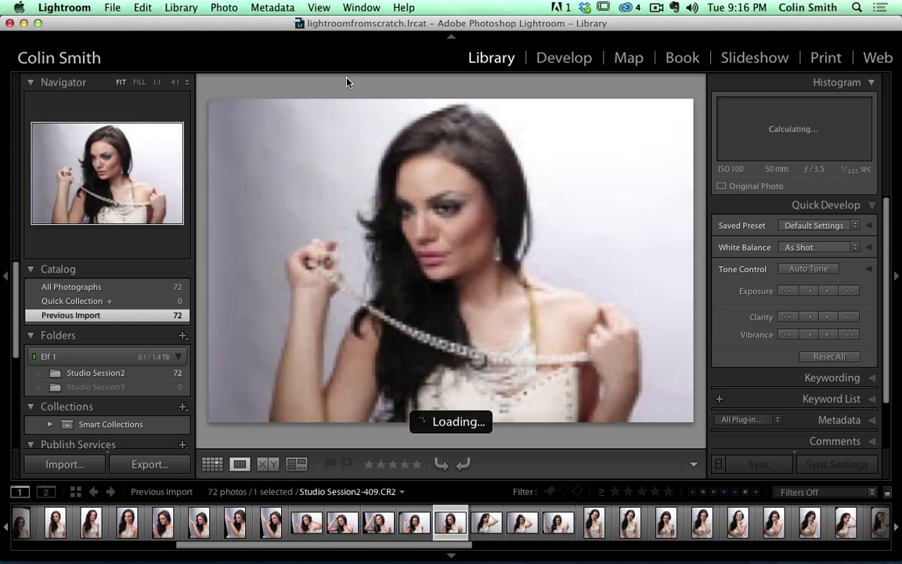
key("5")
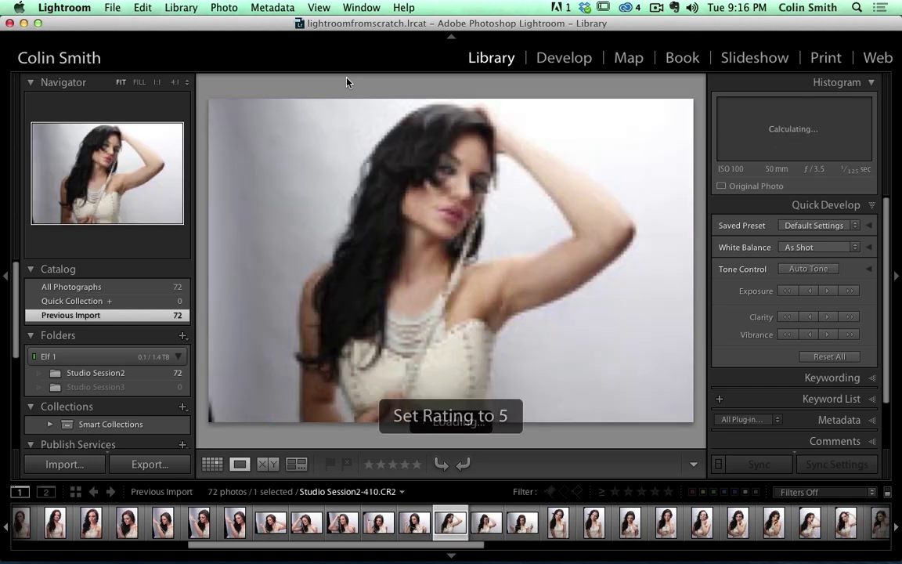
key("4")
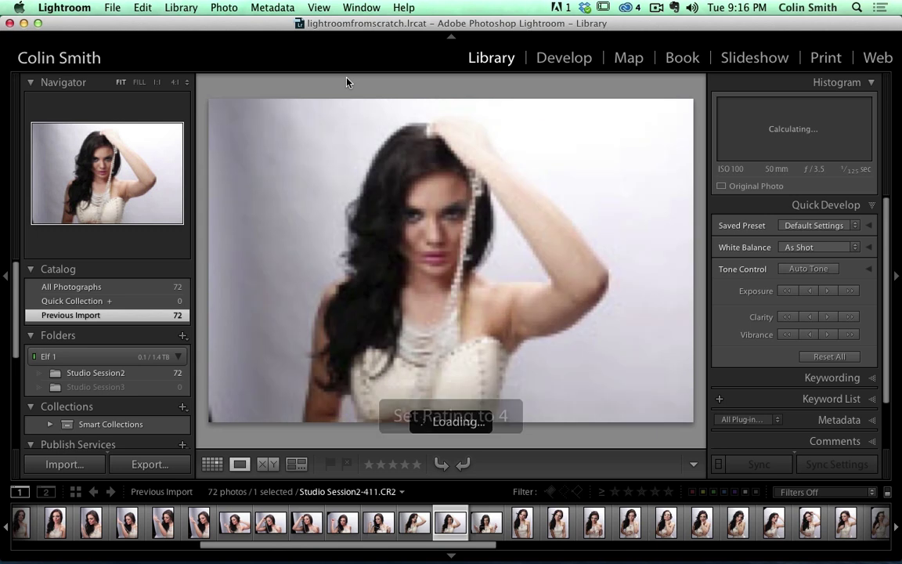
key("5")
key("5")
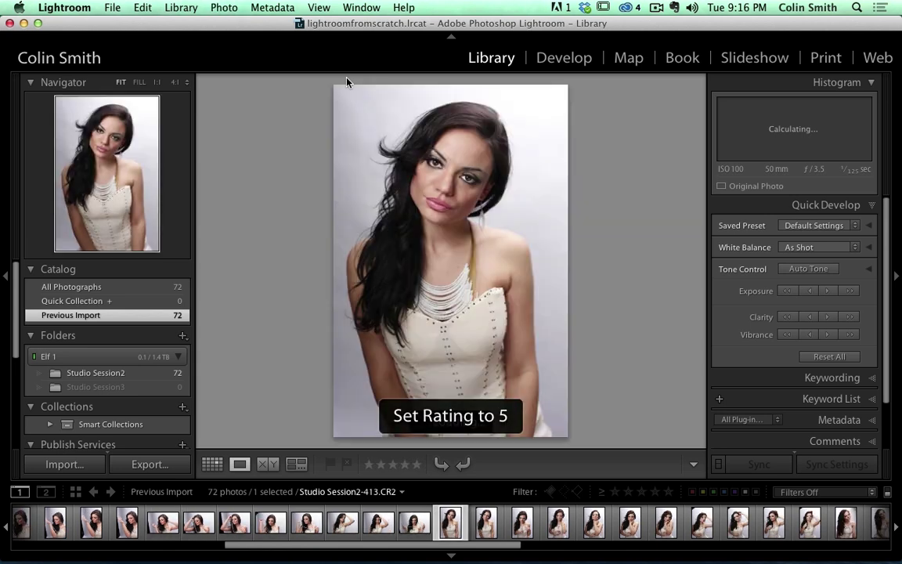
- Rate Studio Session2-413 through 420 in sequence with three, four or five stars, giving 416 and 418 the red colour label instead
key("5")
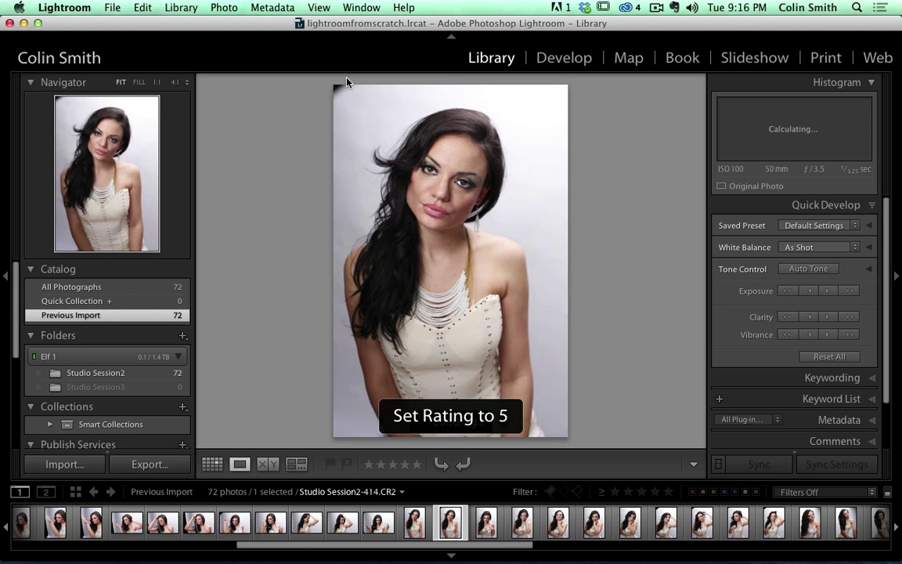
key("3")
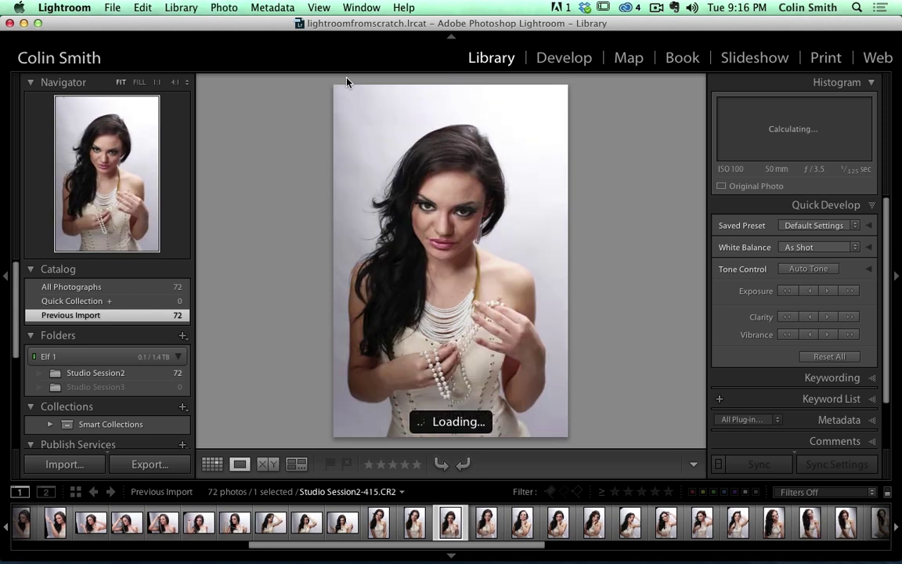
key("5")
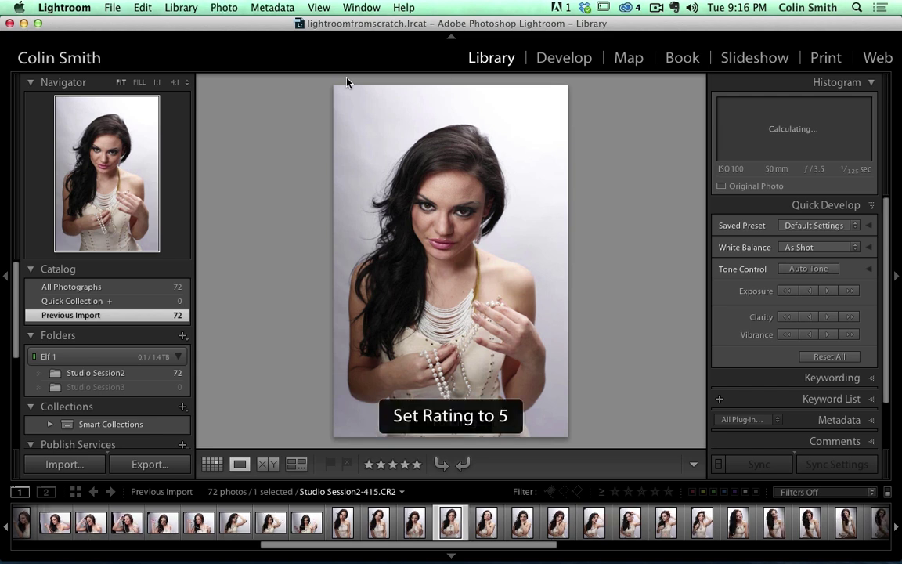
key("6")
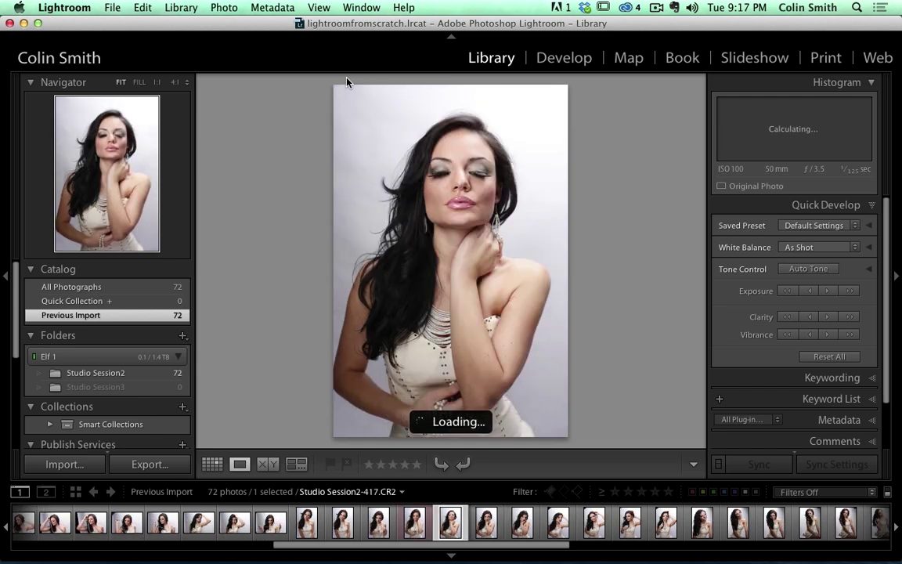
key("4")
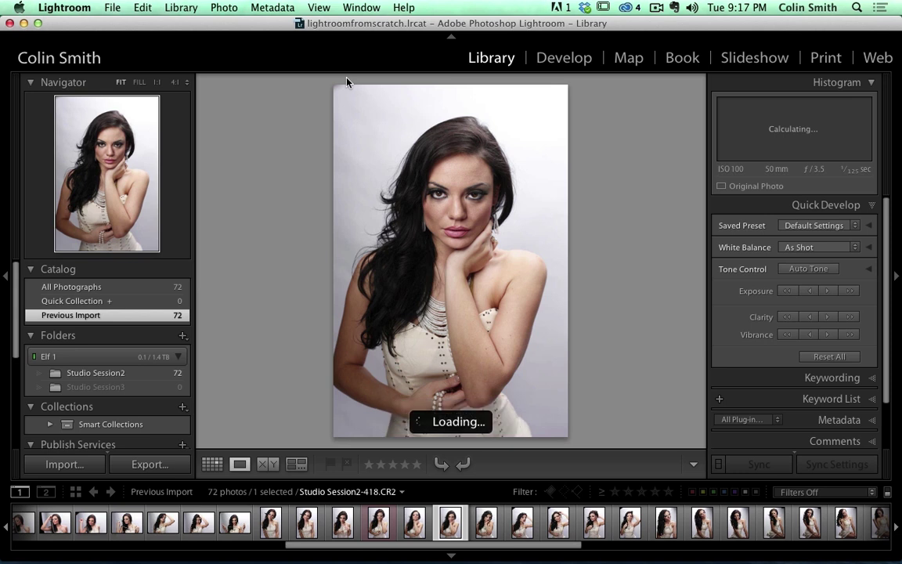
key("6")
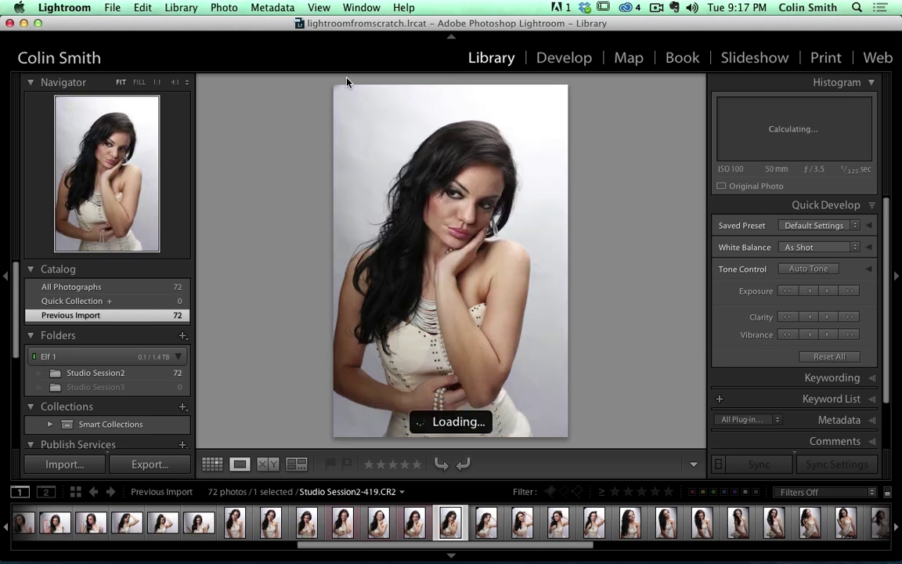
key("5")
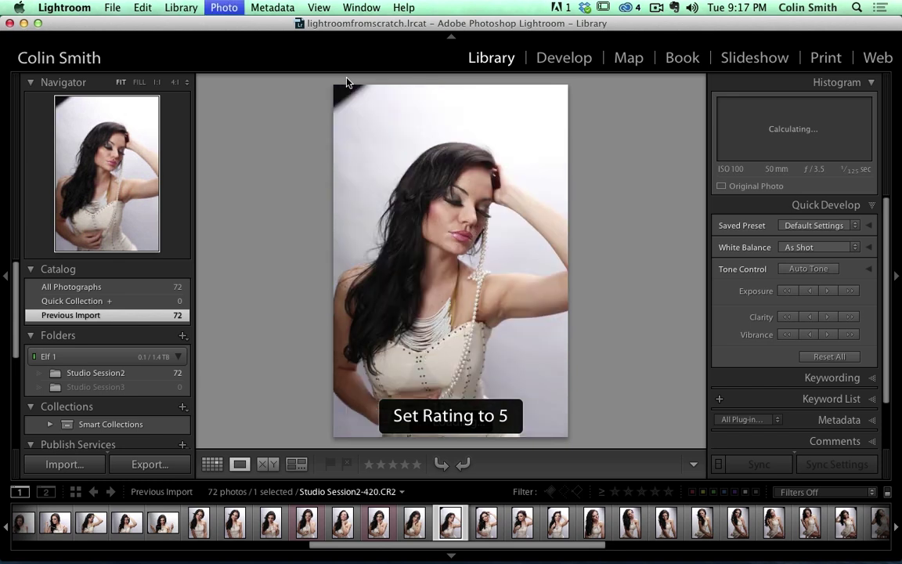
key("5")
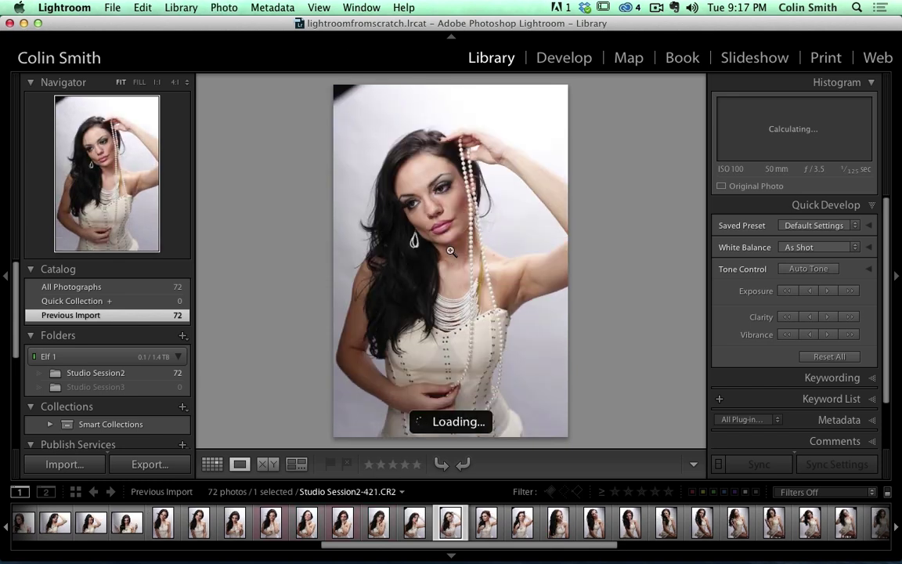
- Return to the photo grid and rate the last two photos, Studio Session2-454 and 455, with five stars
key("g")
scroll(501, 249, "up", 2)
scroll(501, 249, "down", 10)
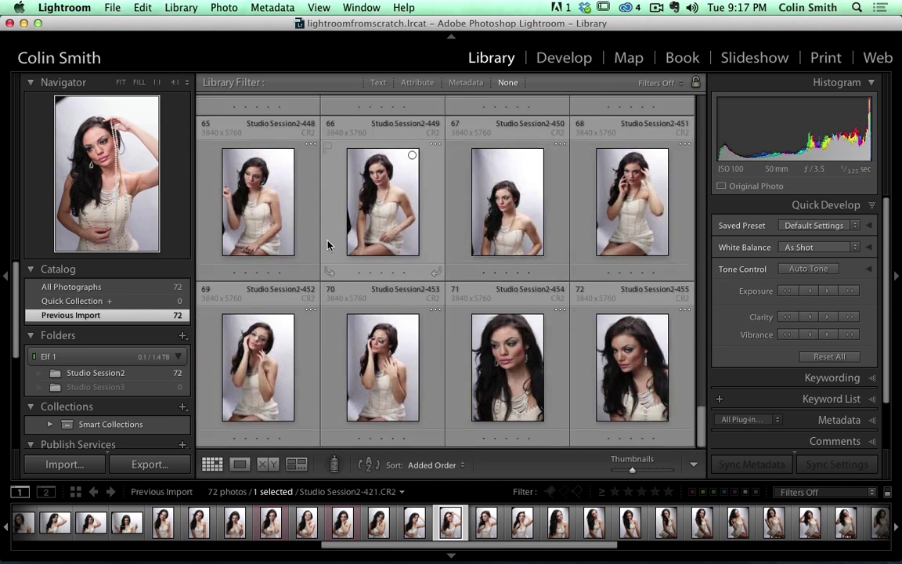
left_click(654, 438)
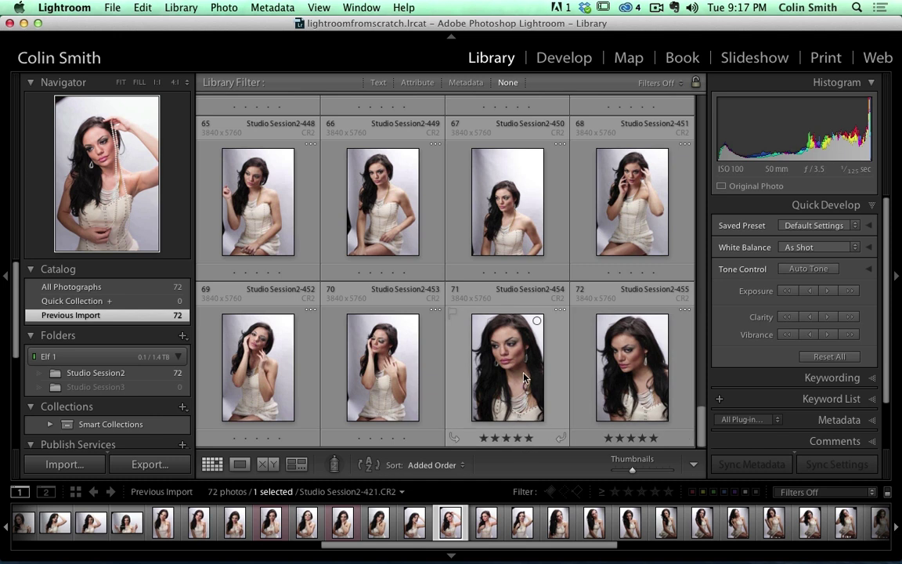
- Filter the imported photos to show only those rated five stars and look through the filtered set
scroll(524, 379, "up", 20)
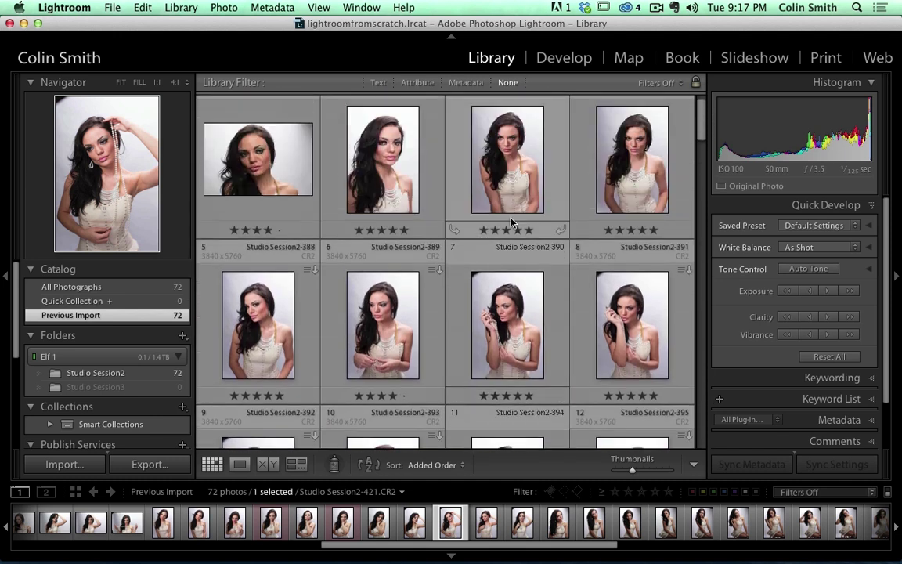
scroll(510, 223, "up", 2)
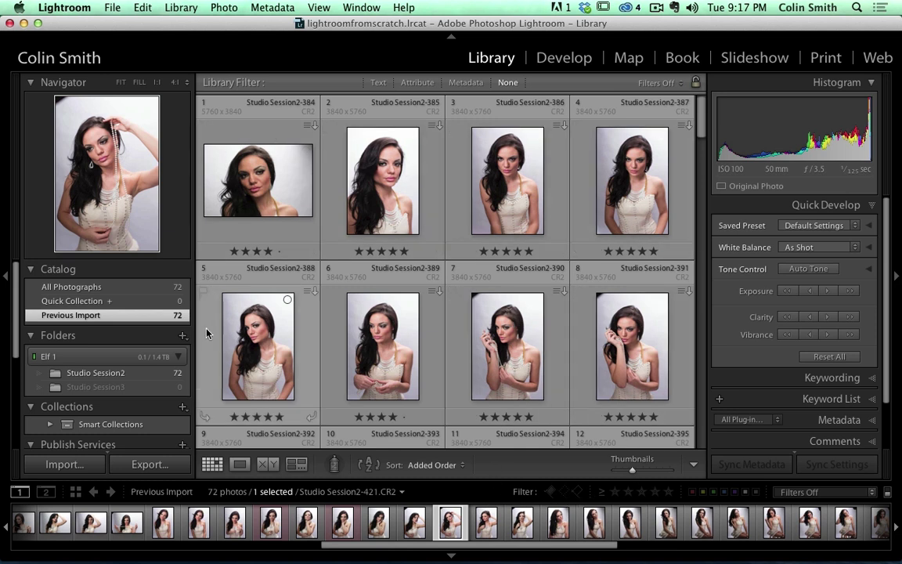
left_click(668, 493)
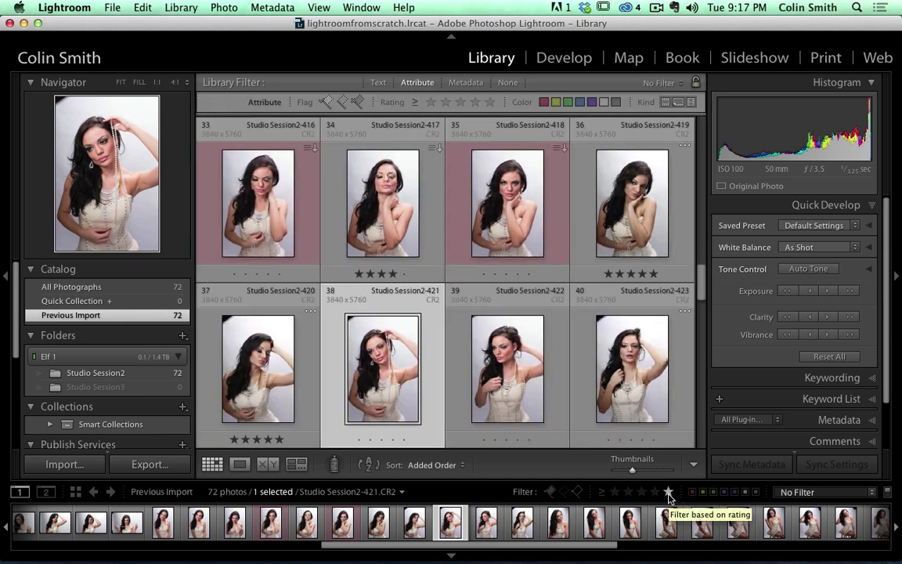
left_click(668, 491)
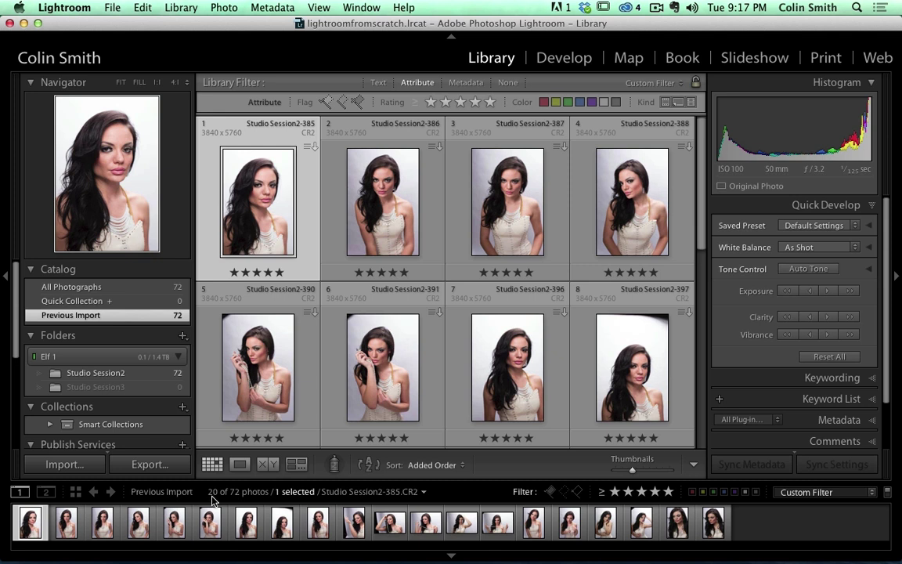
scroll(560, 227, "down", 5)
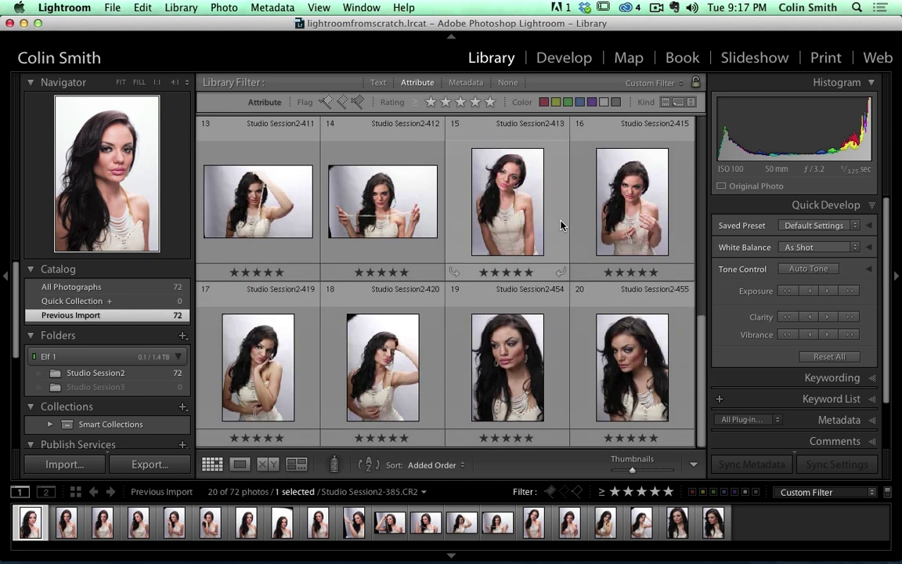
scroll(568, 241, "up", 5)
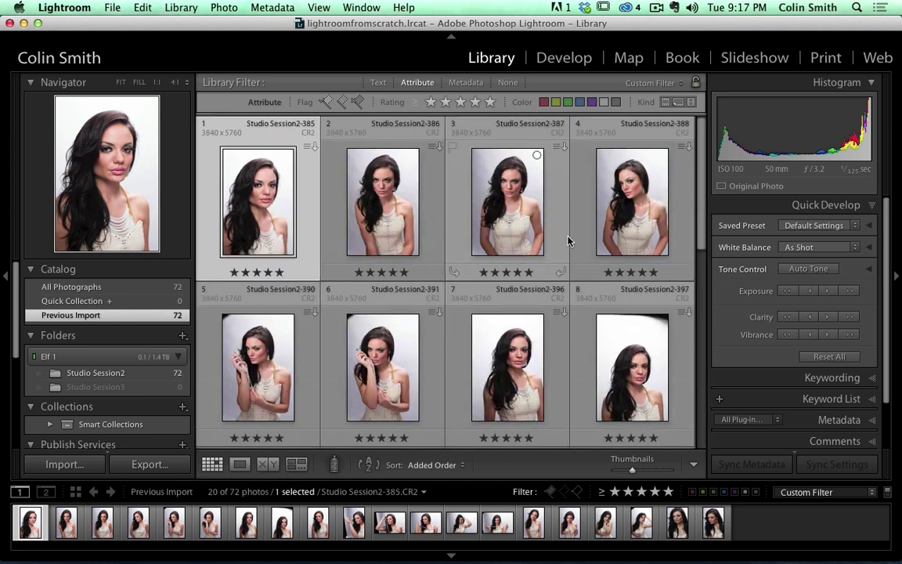
scroll(568, 241, "down", 5)
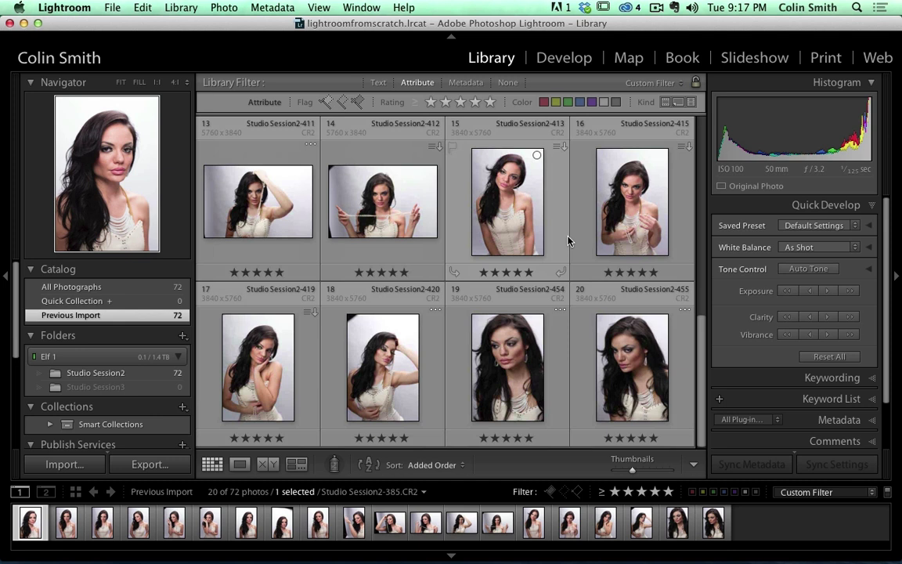
- Select all the five-star photos and create a collection named keepers that includes the selected photos
key("super+a")
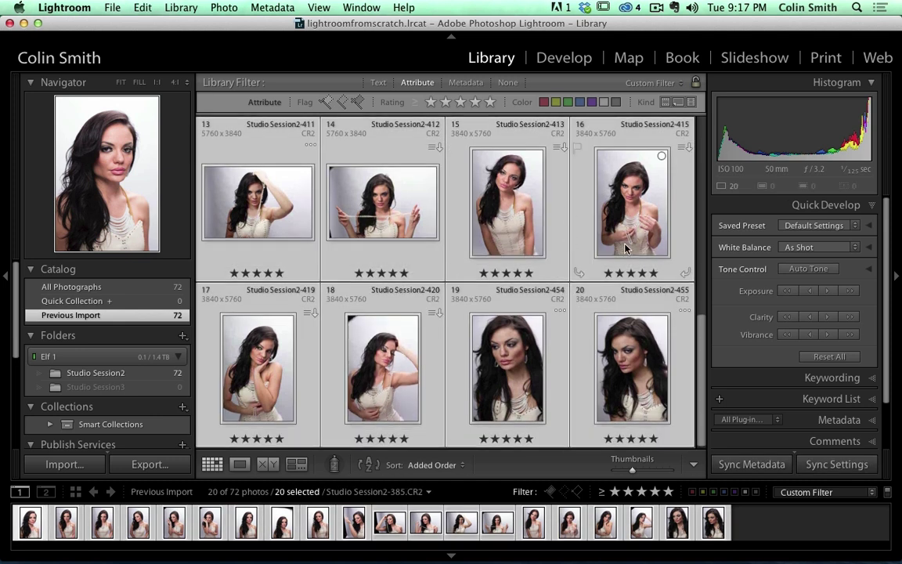
scroll(624, 248, "up", 5)
scroll(438, 256, "down", 5)
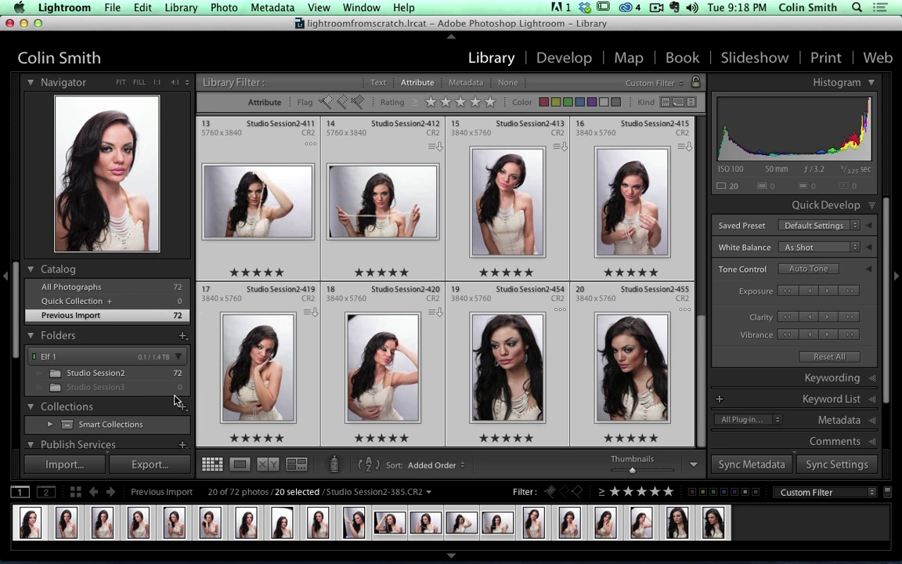
scroll(176, 400, "down", 3)
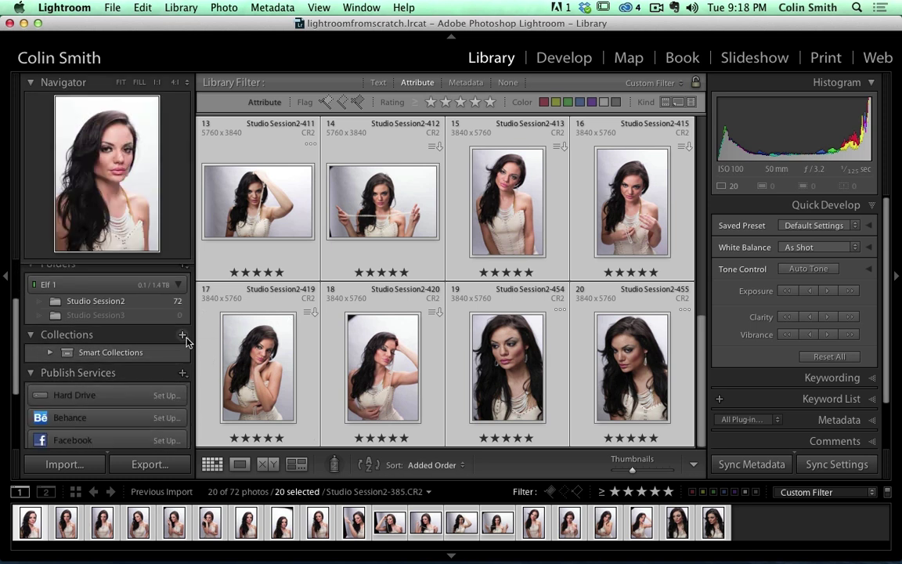
left_click(182, 335)
left_click(229, 348)
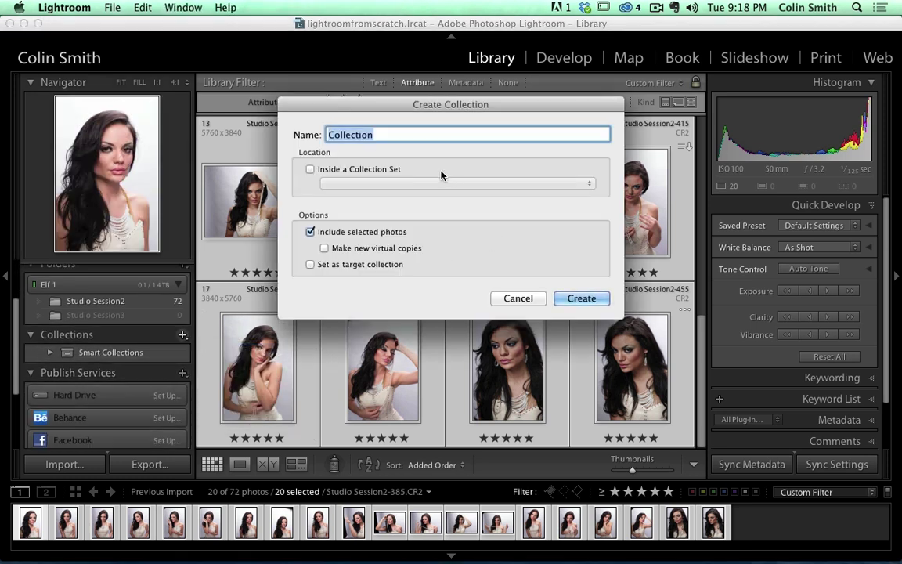
type("keepers")
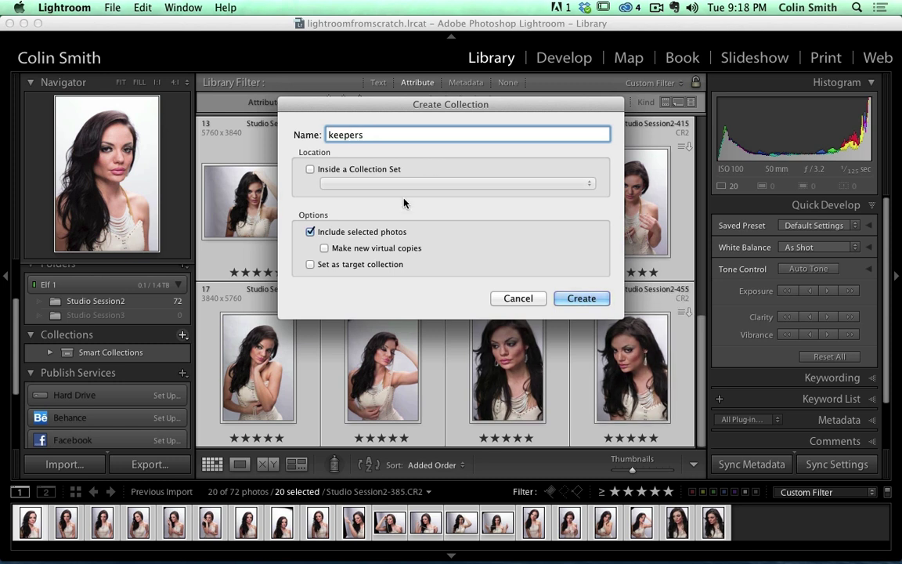
left_click(580, 299)
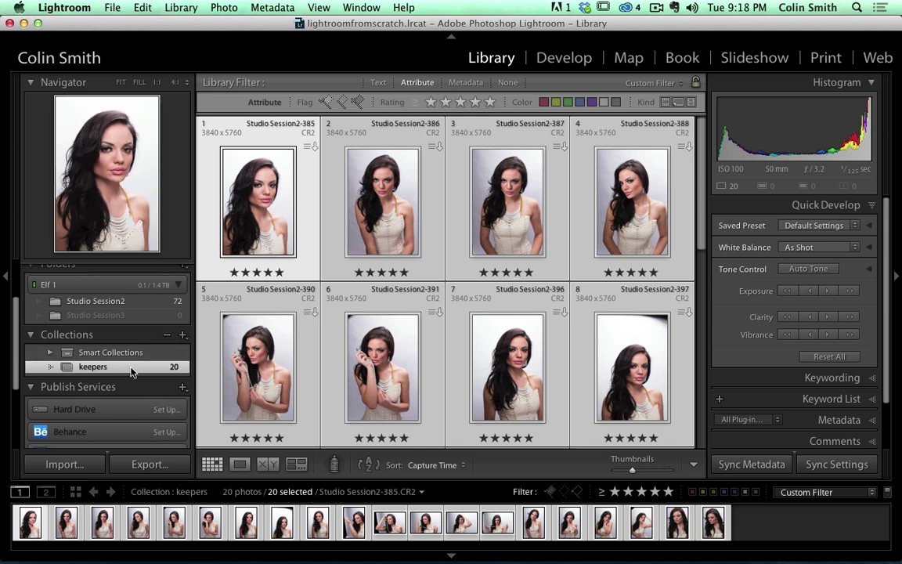
- Look through the keepers collection and compare it with the full set in All Photographs
scroll(412, 316, "down", 5)
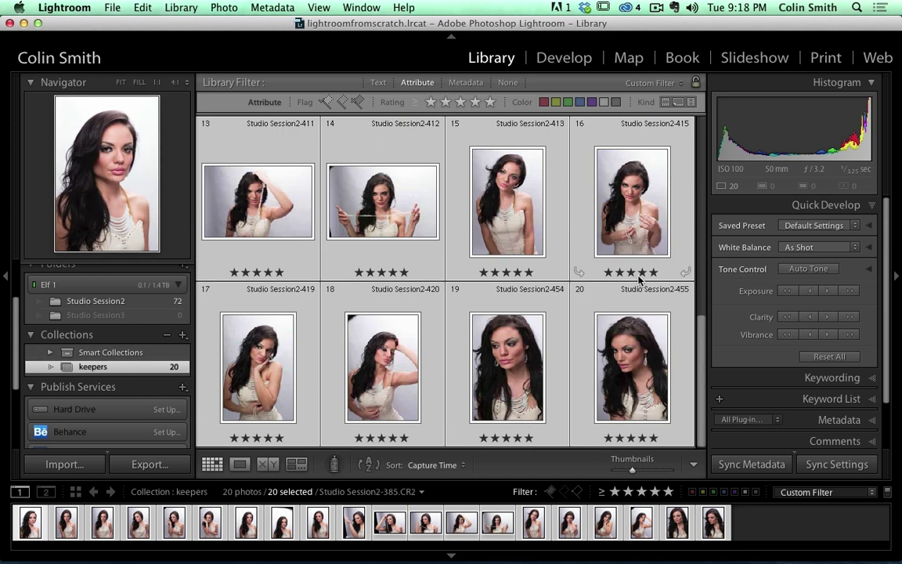
scroll(638, 279, "up", 5)
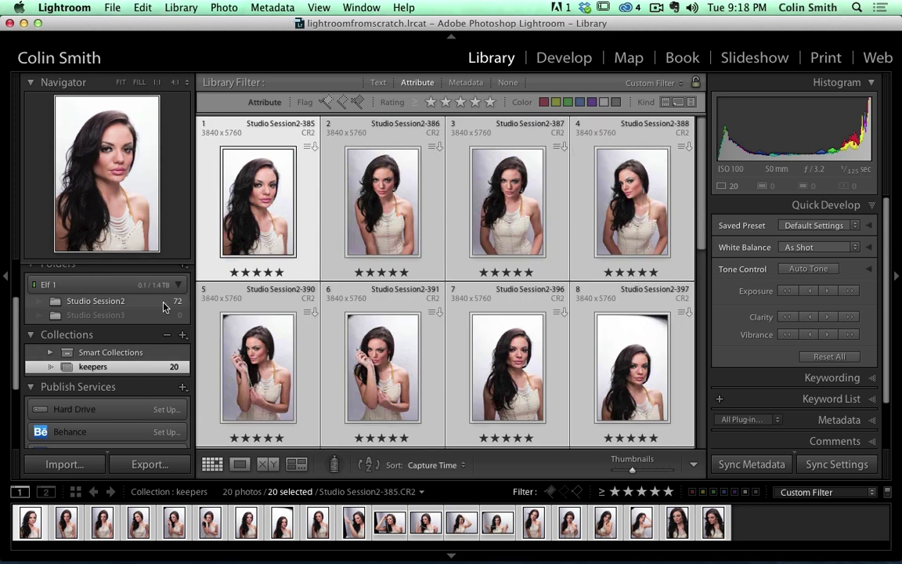
scroll(165, 305, "up", 3)
left_click(87, 286)
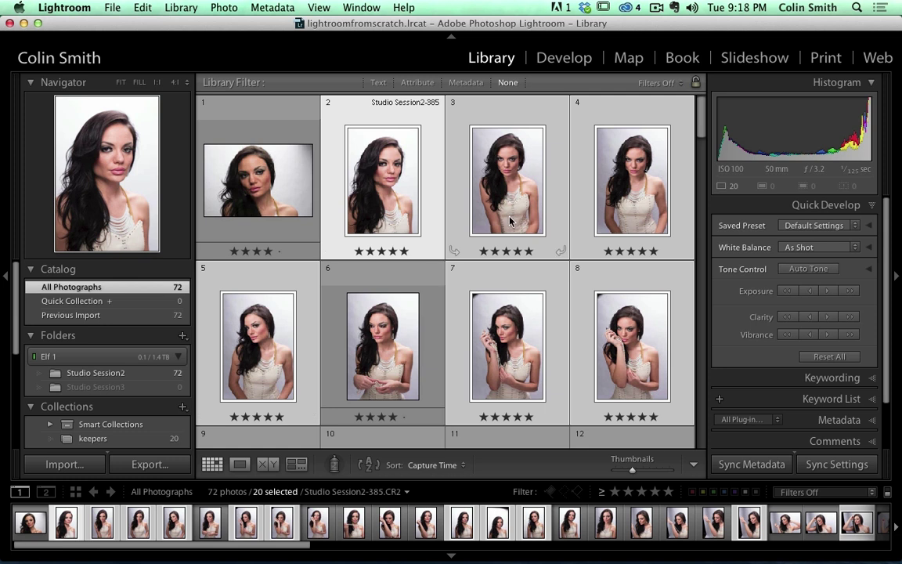
scroll(470, 203, "down", 15)
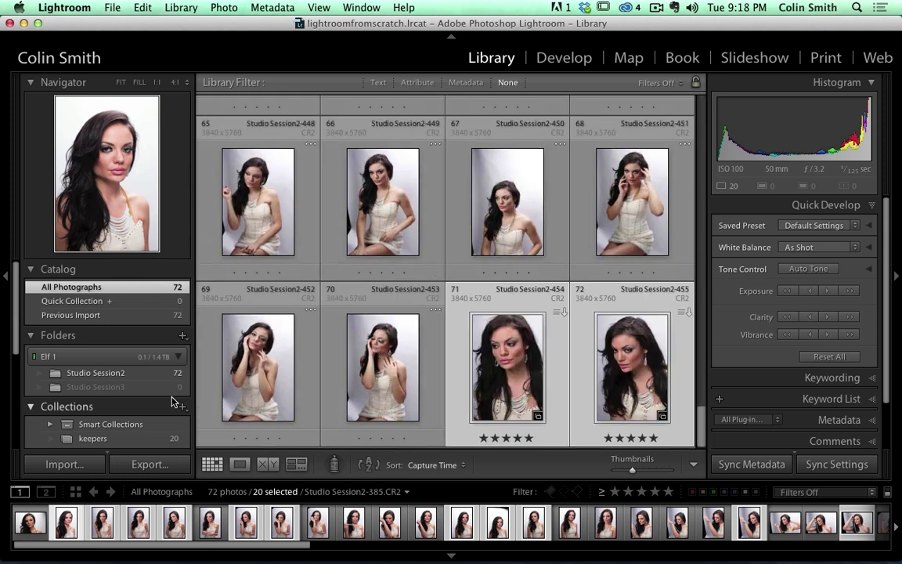
scroll(109, 391, "down", 1)
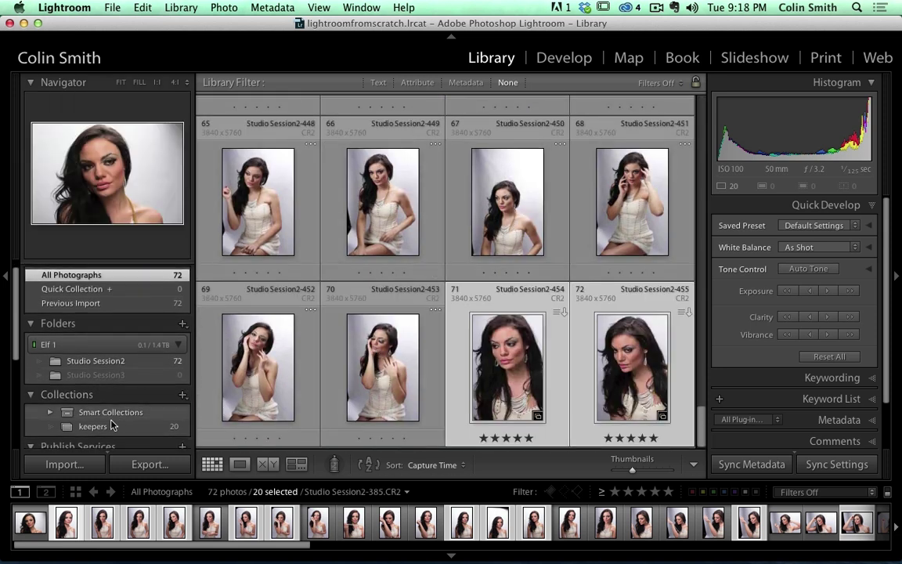
- Open the keepers collection and add the keywords woman, studio, model and the model's first name to all its photos
left_click(93, 426)
scroll(567, 276, "down", 5)
scroll(566, 276, "up", 5)
key("super+d")
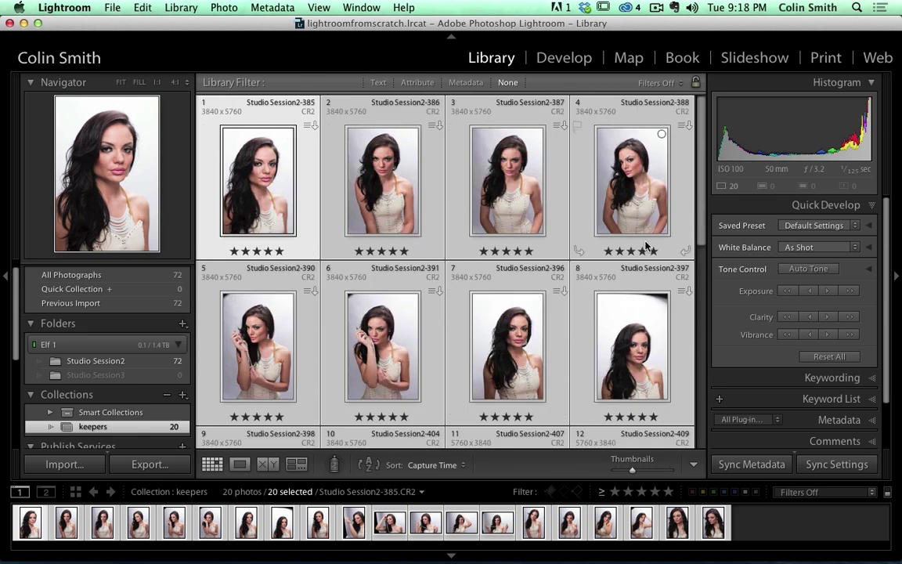
left_click(872, 378)
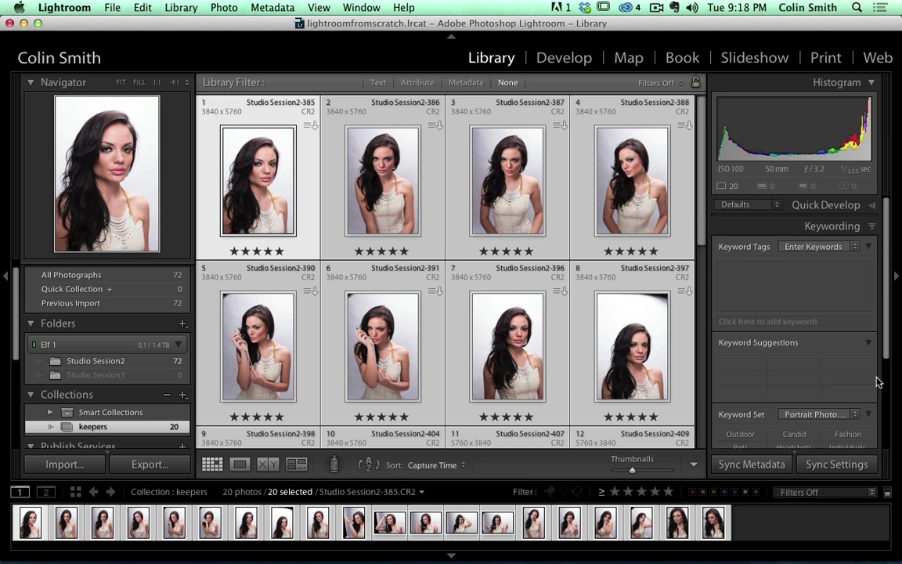
left_click(741, 291)
type("woman,studio, model, Lina")
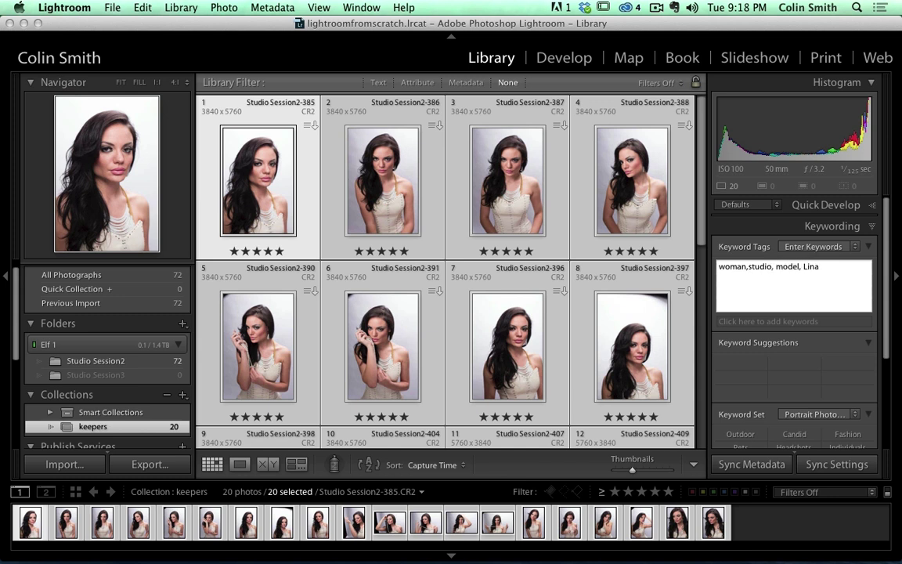
key("Return")
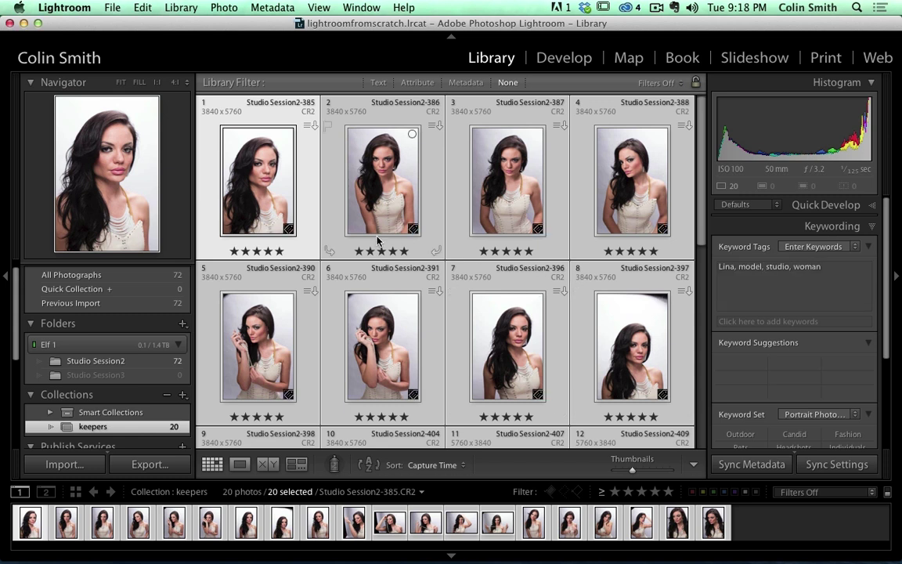
- Examine the keyworded photos in the keepers collection, checking Studio Session2-420, 412 and 413 individually
scroll(663, 256, "down", 5)
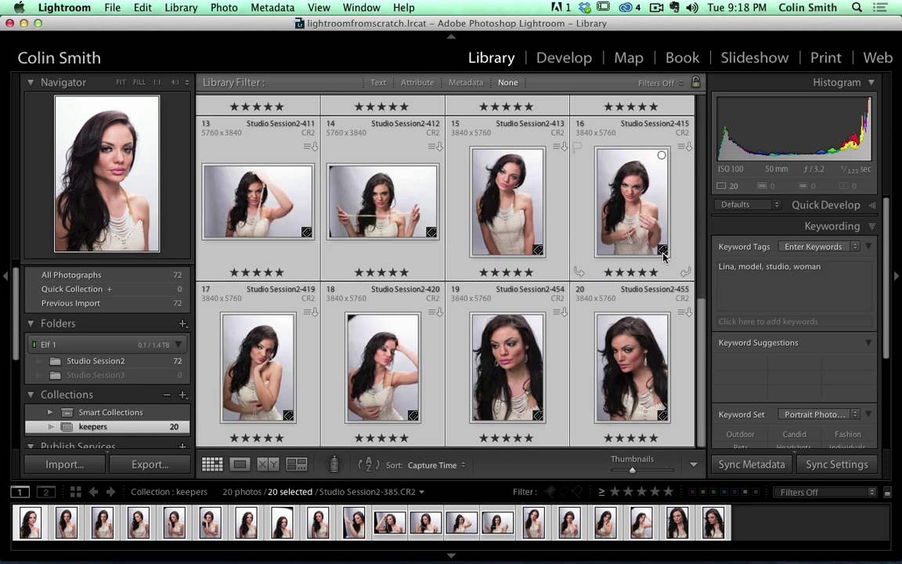
left_click(410, 313)
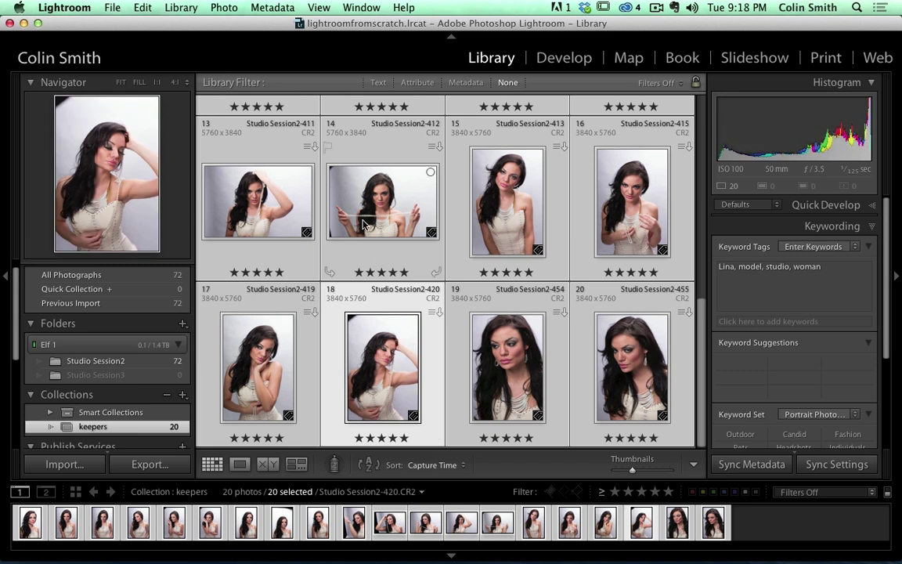
left_click(384, 201)
left_click(507, 209)
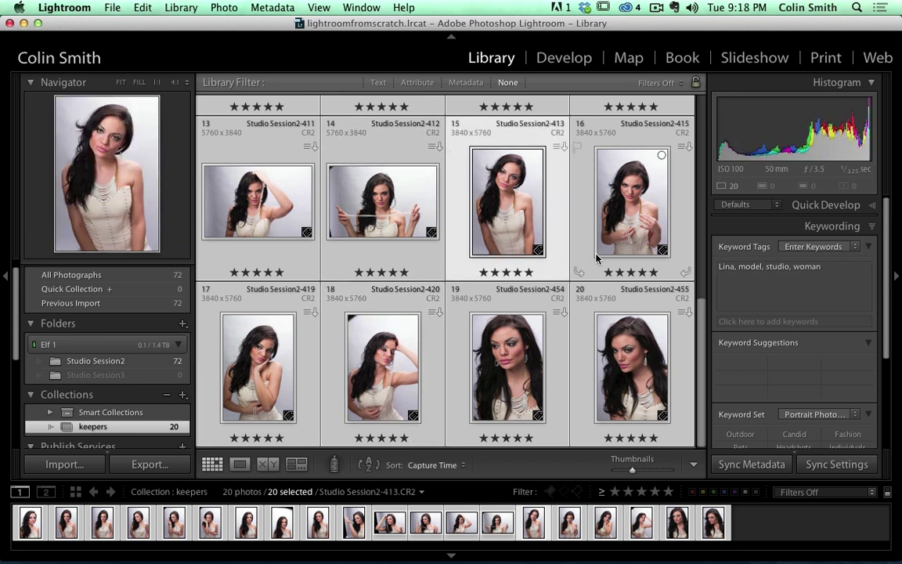
- Return to All Photographs and compare the thumbnails of keyworded five-star photos with those of the untagged ones
left_click(641, 206)
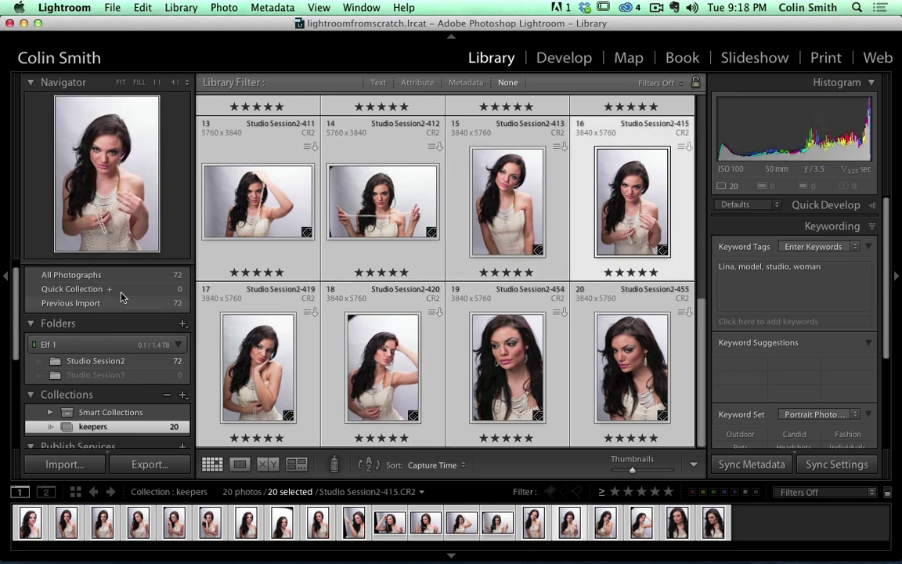
left_click(72, 275)
scroll(536, 220, "down", 10)
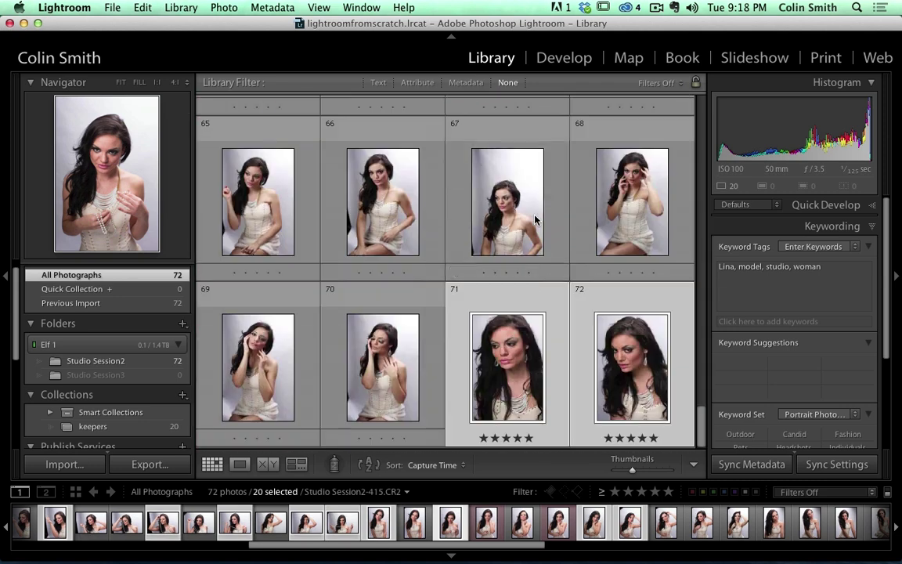
scroll(536, 220, "up", 15)
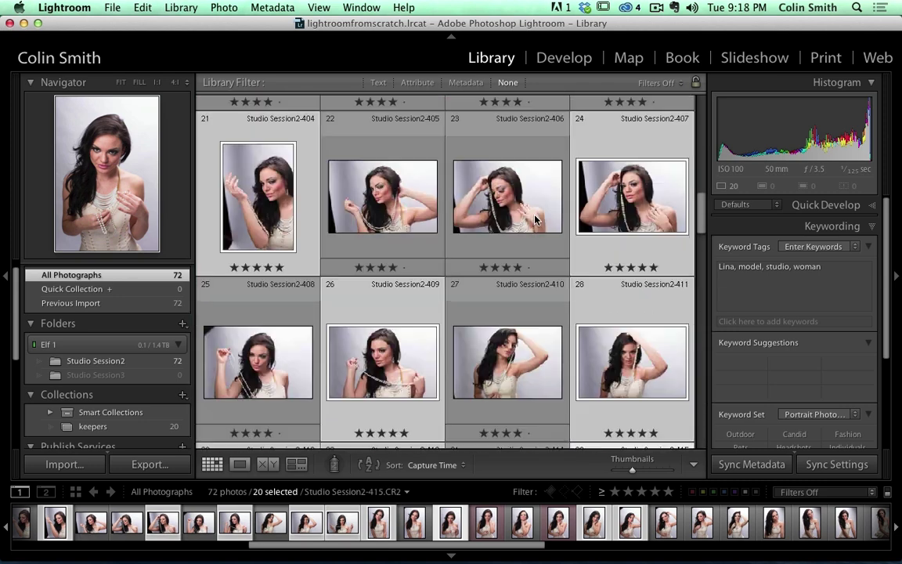
key("j")
scroll(535, 220, "up", 5)
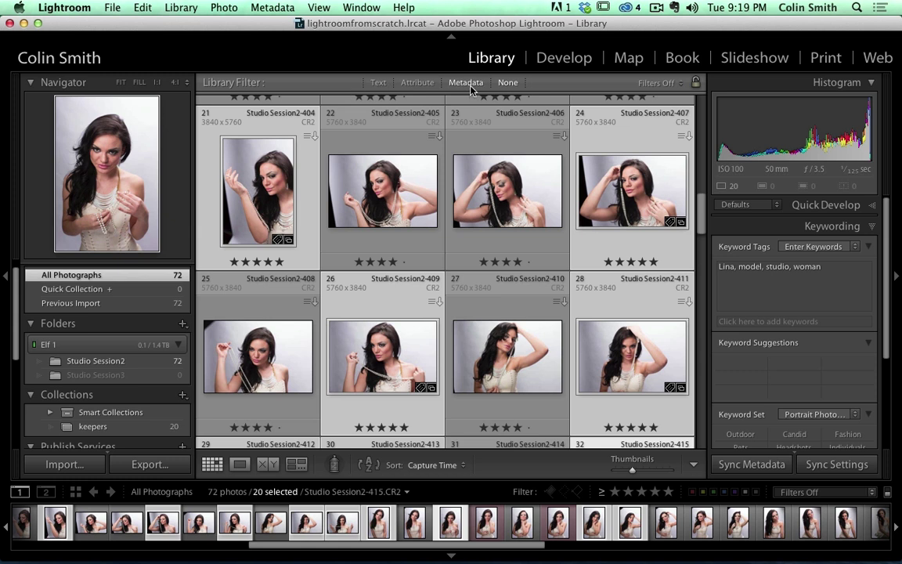
- Search All Photographs by text for photos whose keywords contain studio and look through the matches
left_click(375, 83)
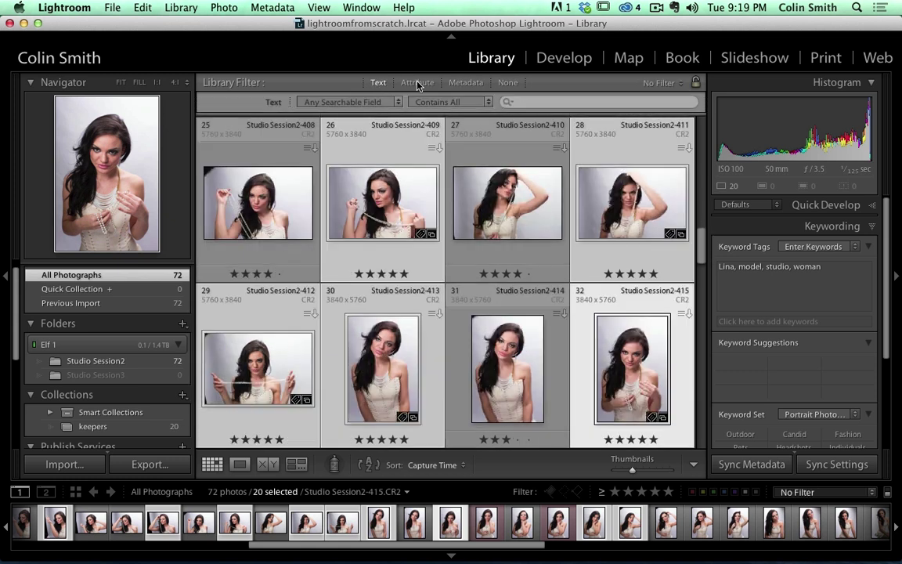
left_click(399, 103)
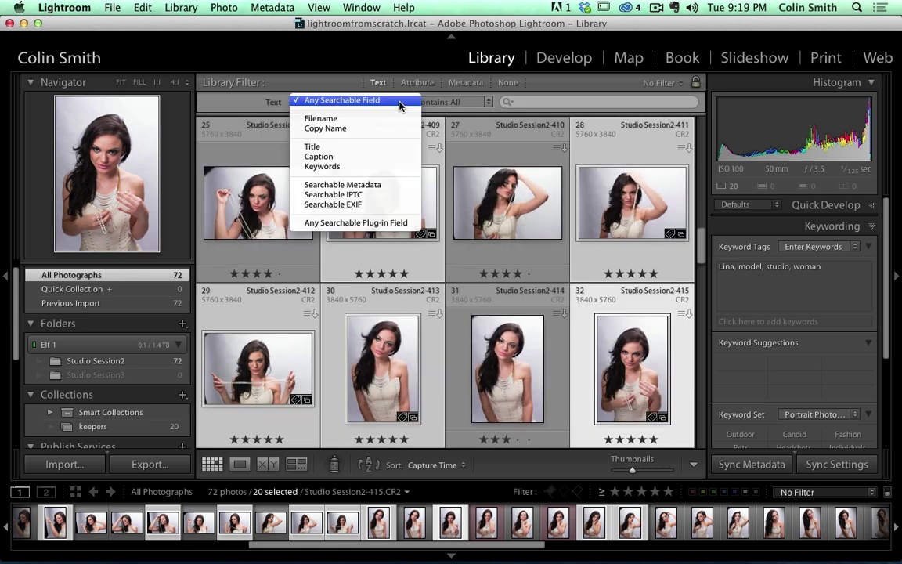
left_click(342, 166)
left_click(524, 102)
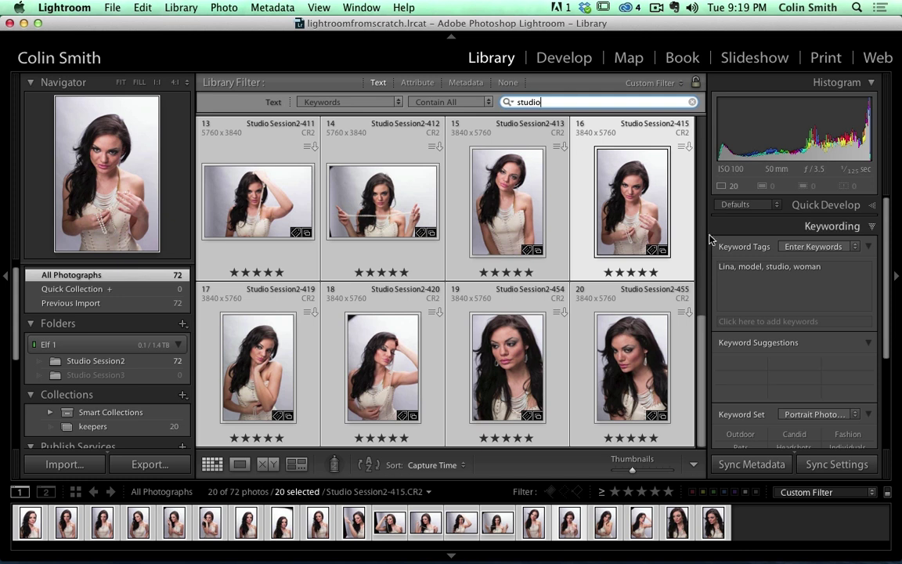
key("Return")
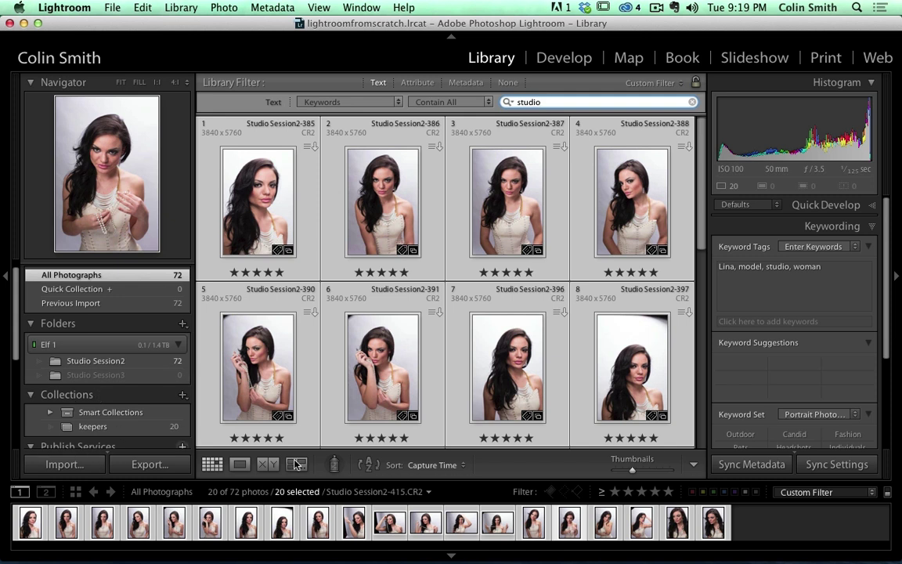
scroll(583, 262, "down", 5)
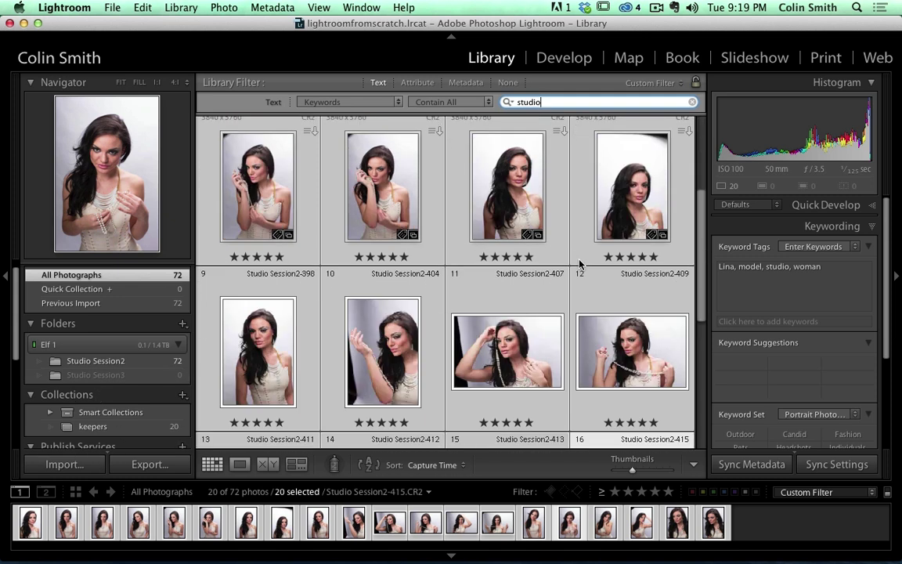
scroll(581, 262, "up", 5)
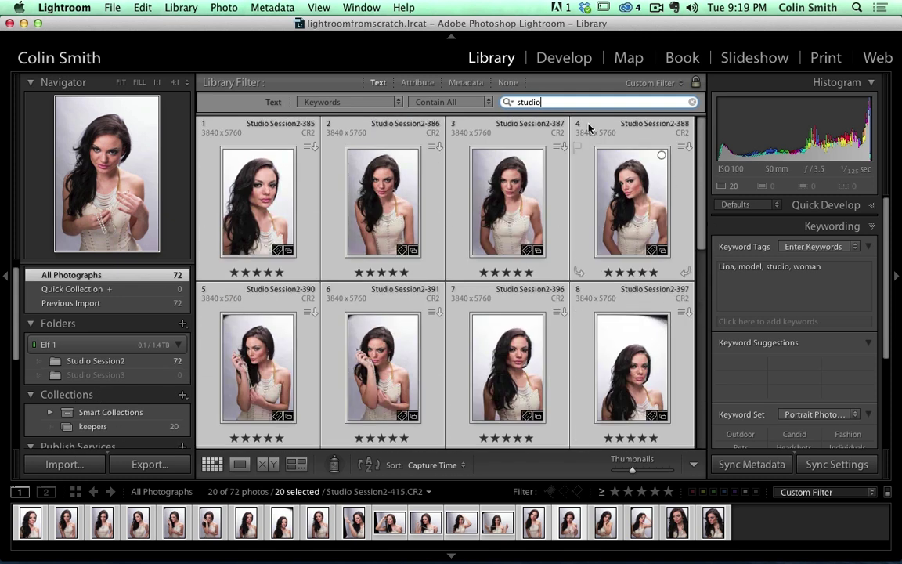
- Clear the keyword search and open the five-star photo Studio Session2-388 in the Develop module
double_click(625, 101)
key("BackSpace")
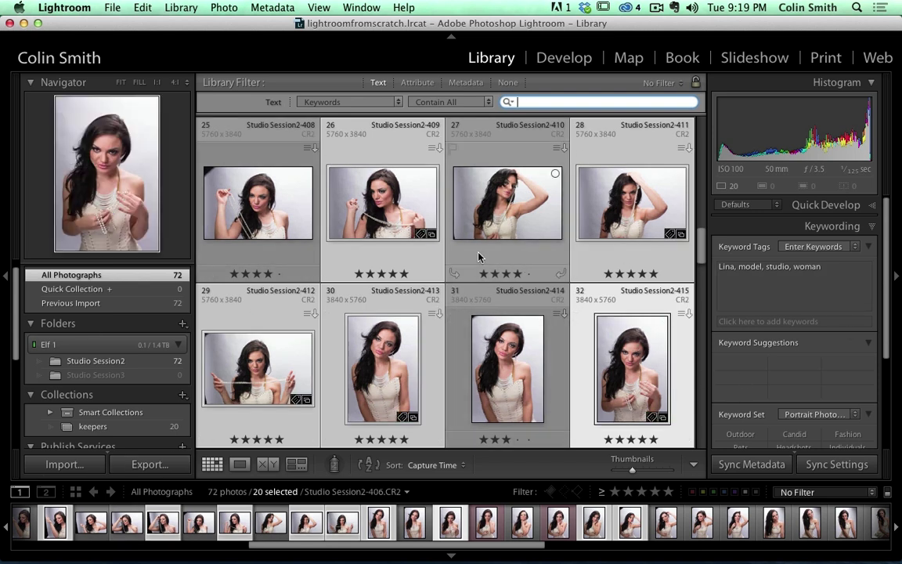
scroll(431, 328, "up", 10)
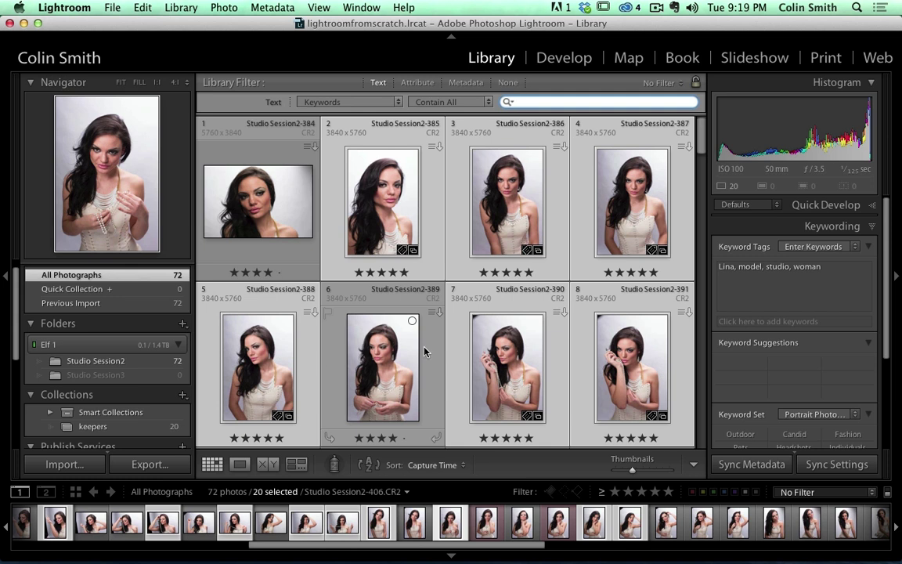
double_click(270, 363)
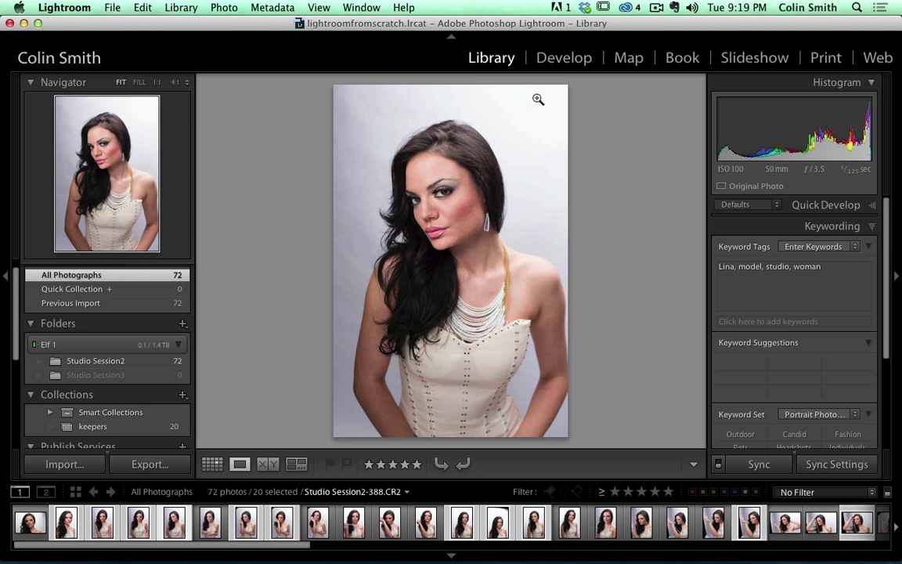
left_click(565, 58)
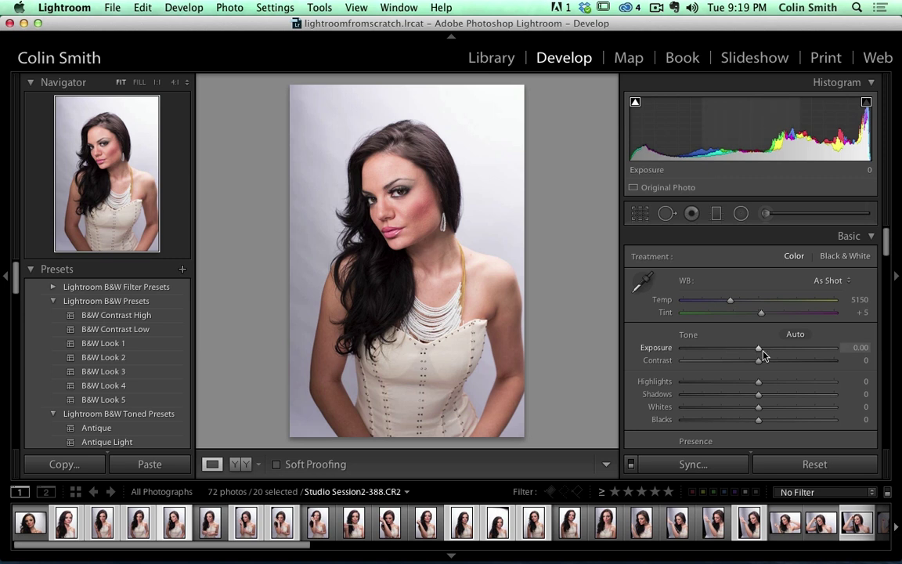
- Try a darker exposure on the photo and reset Exposure to 0.00
mouse_move(758, 348)
left_mouse_down()
mouse_move(806, 349)
mouse_move(695, 346)
mouse_move(754, 347)
left_mouse_up()
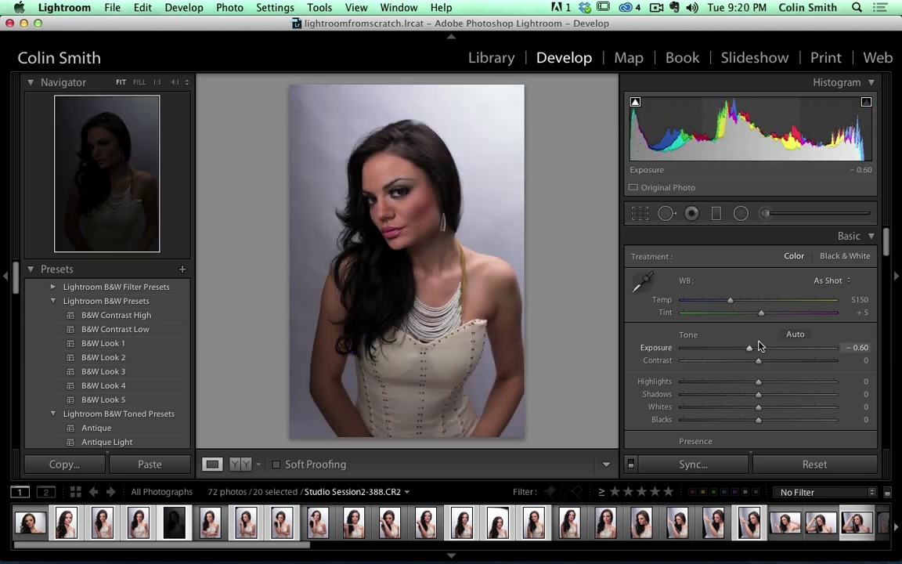
double_click(754, 346)
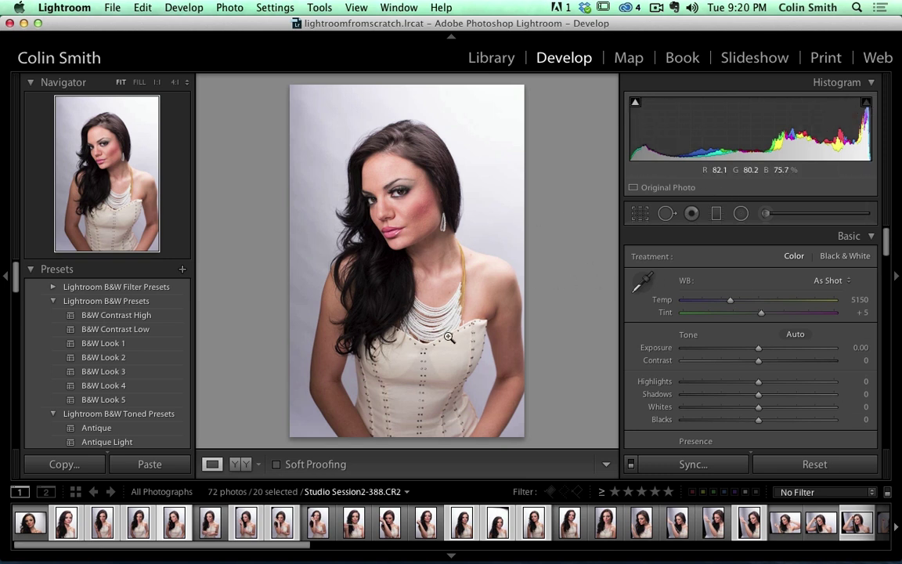
- Try the Daylight and Flash white balance presets, then warm the colour temperature to 5879
left_click(832, 279)
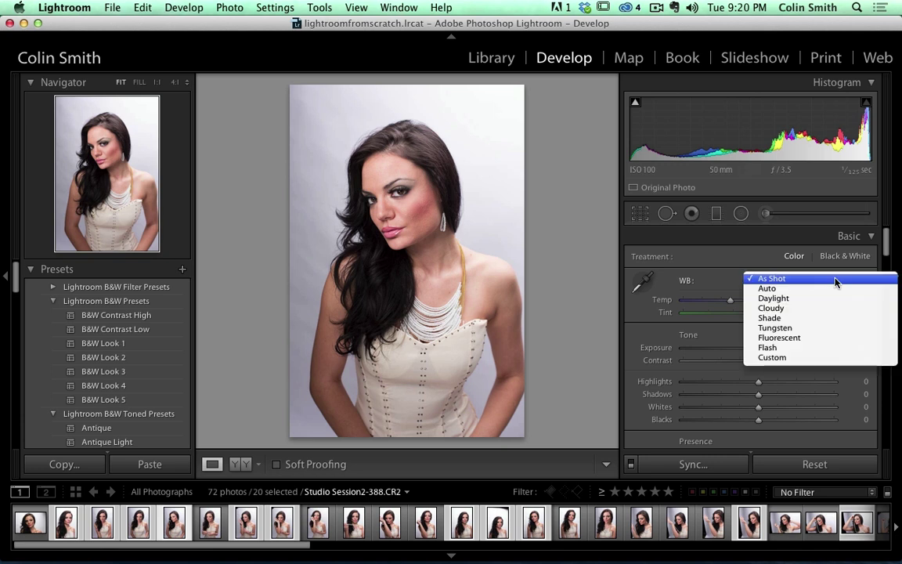
left_click(826, 299)
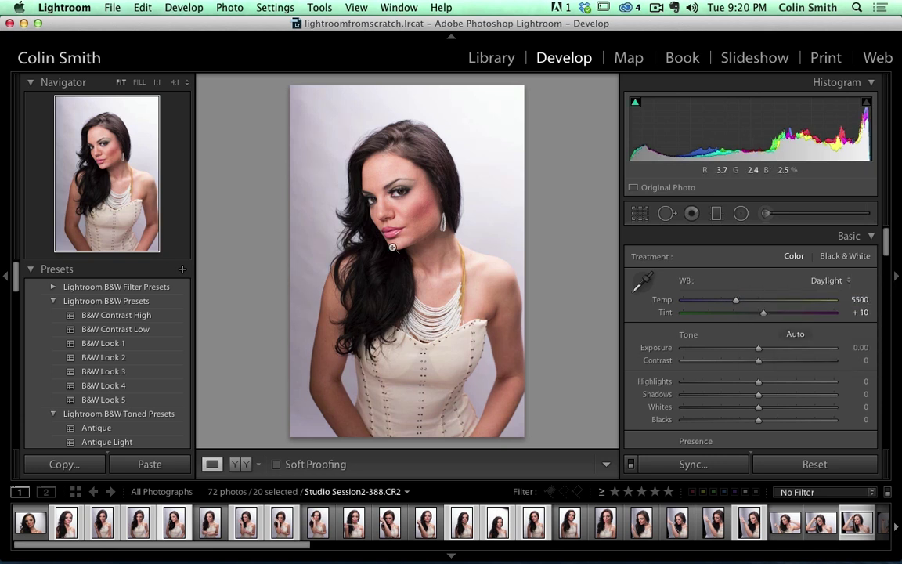
left_click(834, 280)
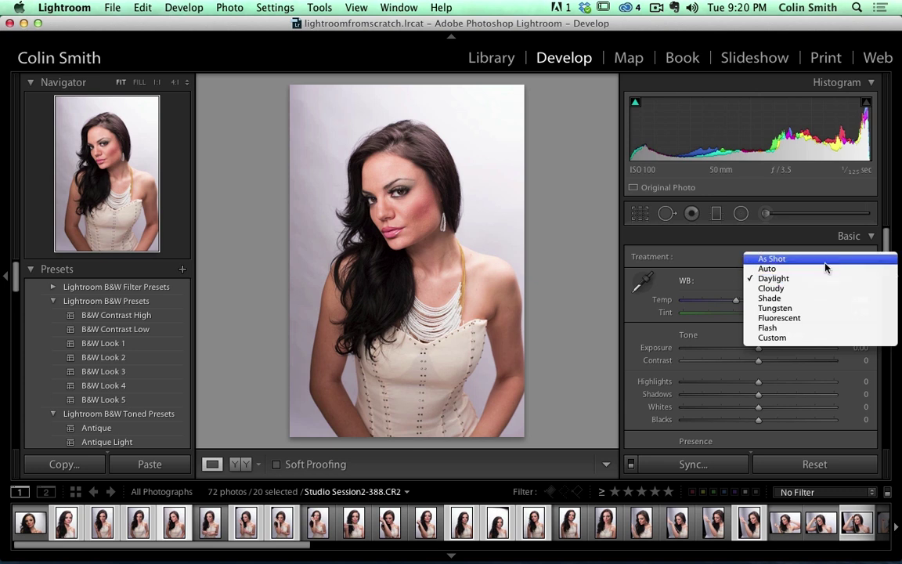
left_click(791, 332)
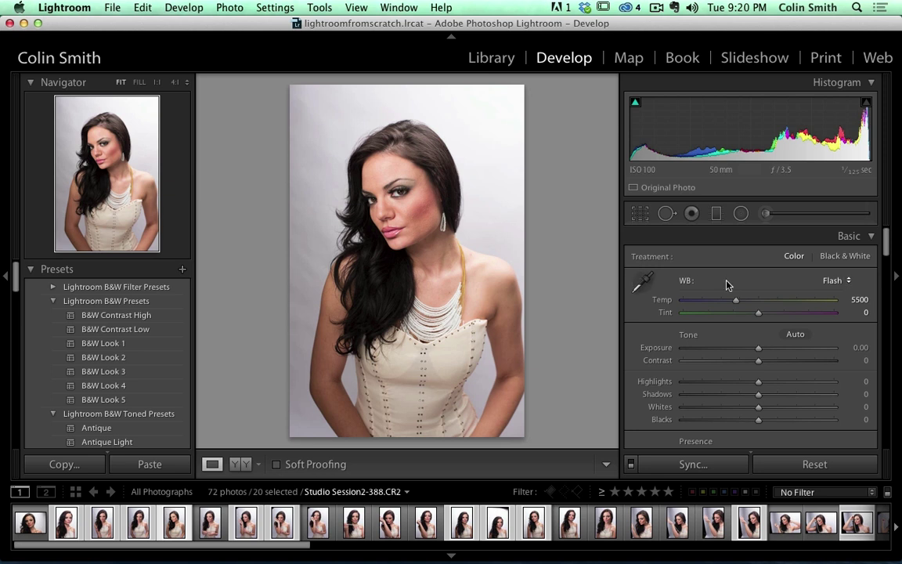
left_click_drag(736, 303, 742, 304)
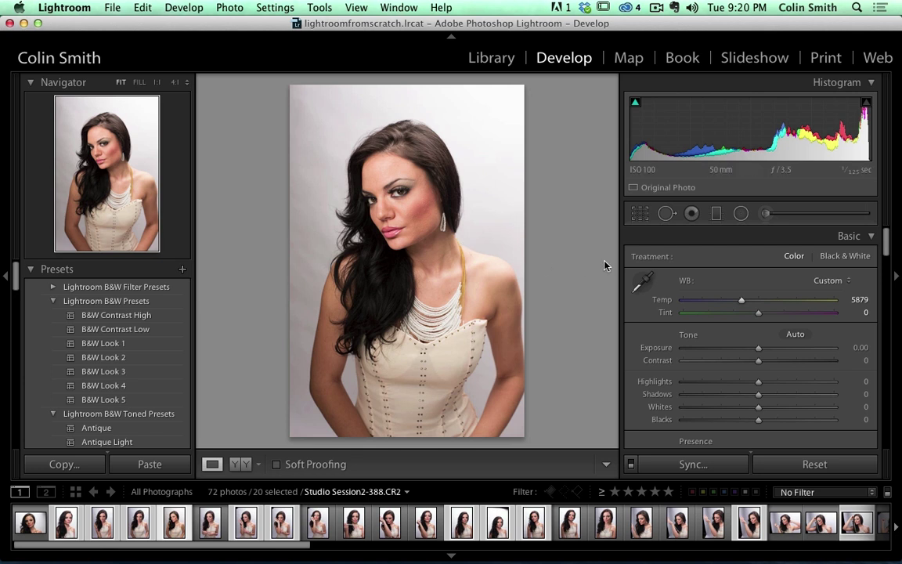
- Neutralise the white balance by sampling the grey background beside the model, then warm the temperature to 5832
key("w")
left_click(330, 293)
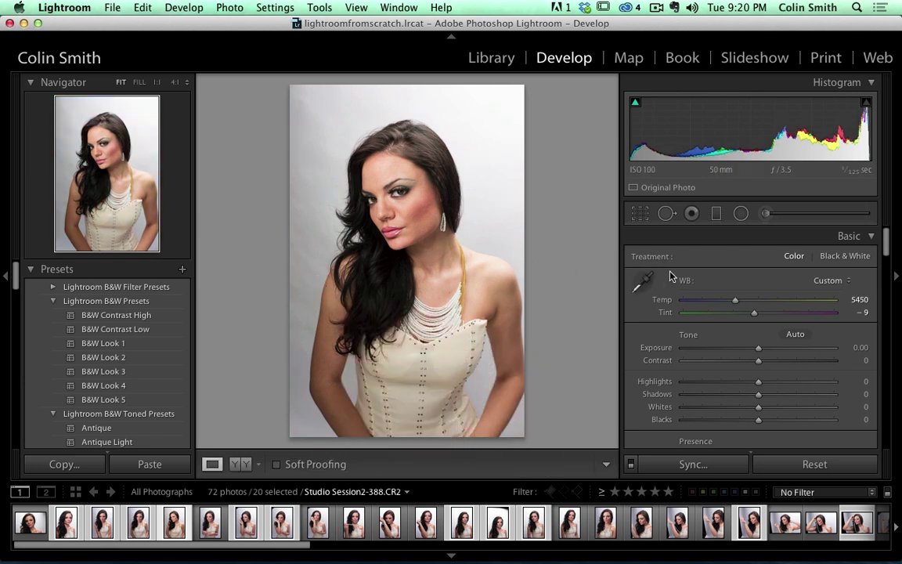
left_click(644, 284)
left_click(498, 232)
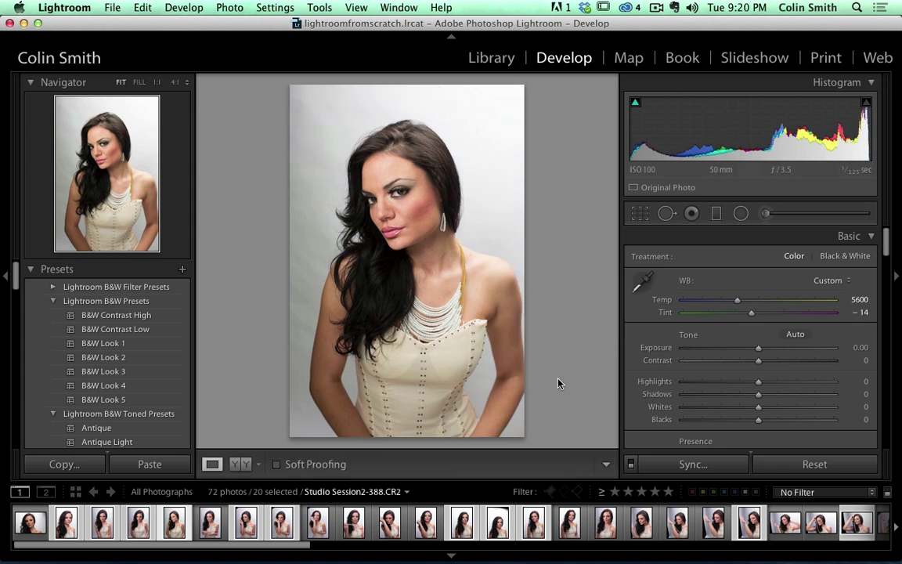
mouse_move(736, 299)
left_mouse_down()
mouse_move(743, 304)
mouse_move(733, 293)
left_mouse_up()
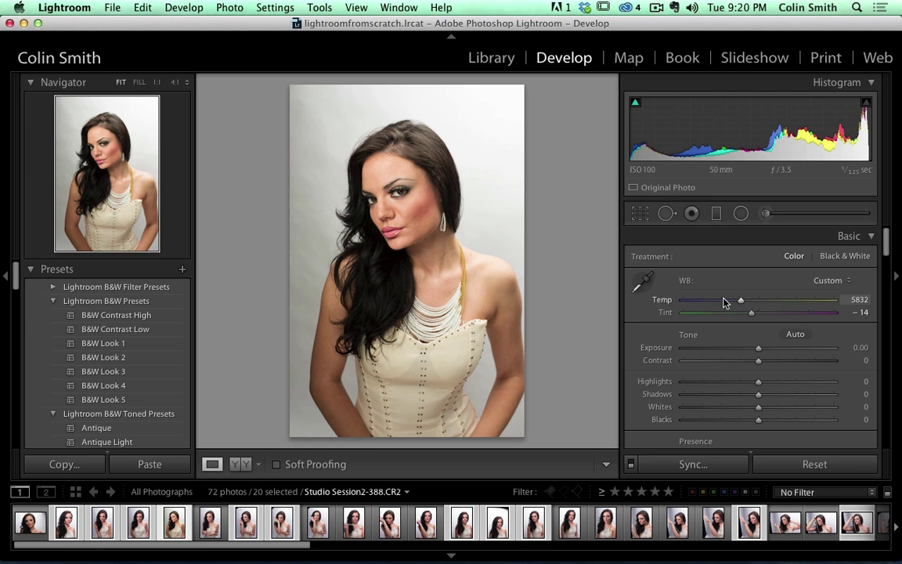
- Adjust the tone: Exposure -0.25, Highlights -19, Shadows +21, Whites +4 and Blacks +8
scroll(648, 349, "down", 3)
scroll(704, 348, "down", 1)
left_click_drag(756, 342, 773, 357)
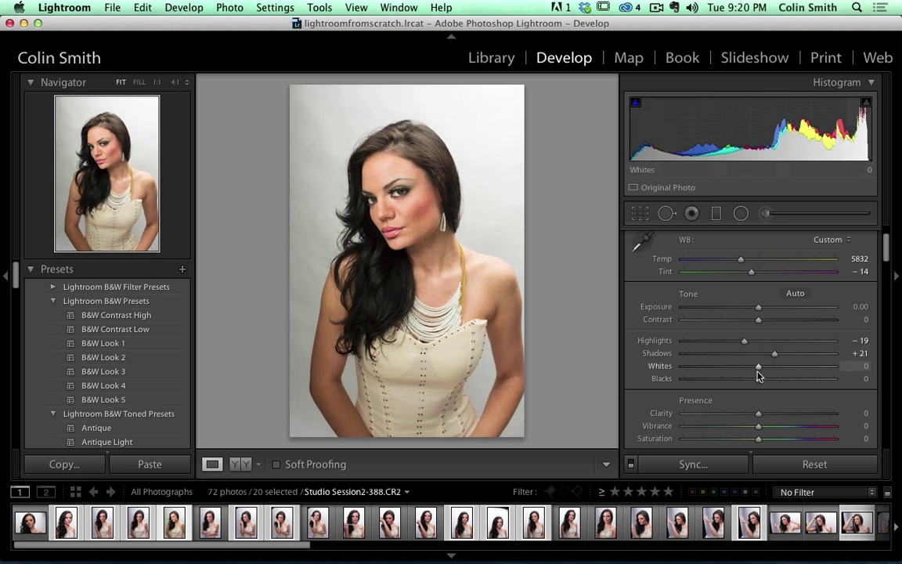
left_click_drag(758, 382, 755, 380)
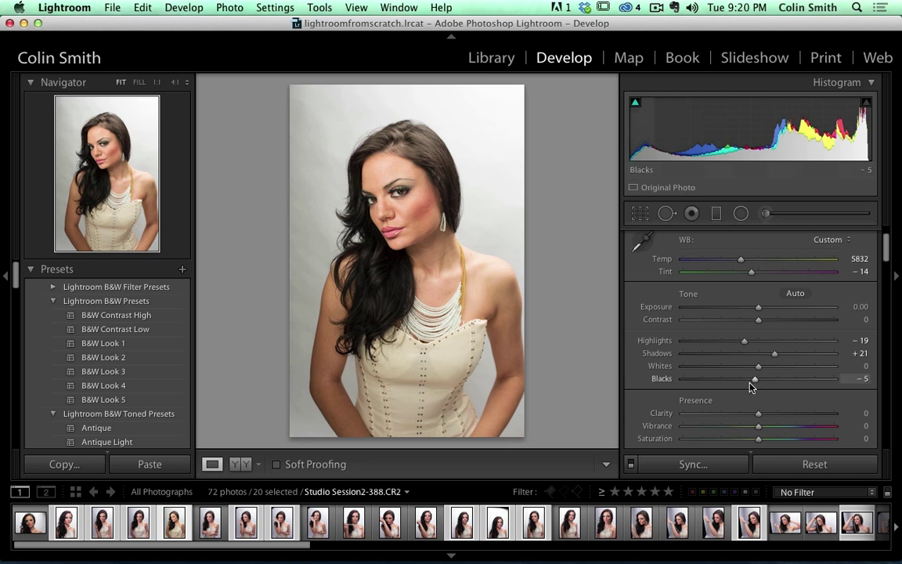
left_click_drag(758, 380, 766, 381)
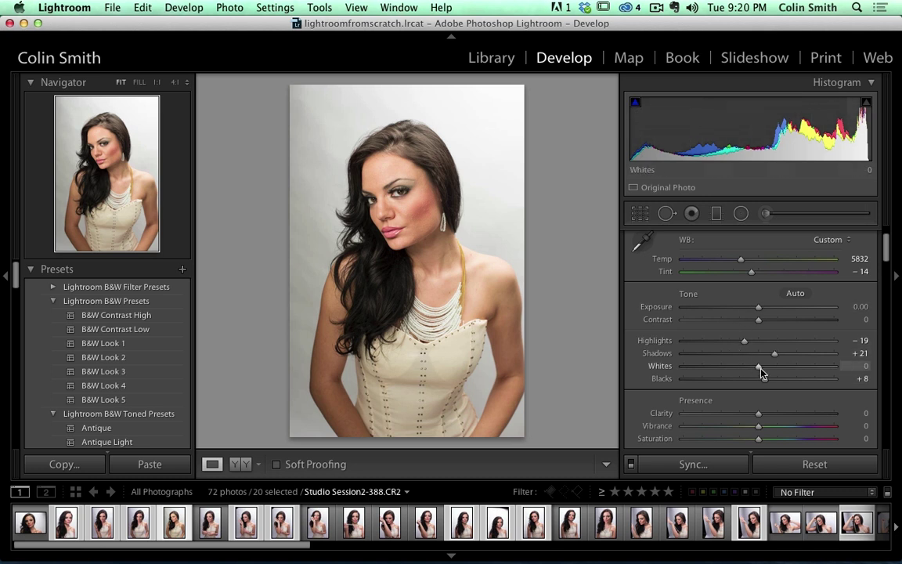
left_click_drag(762, 372, 768, 371)
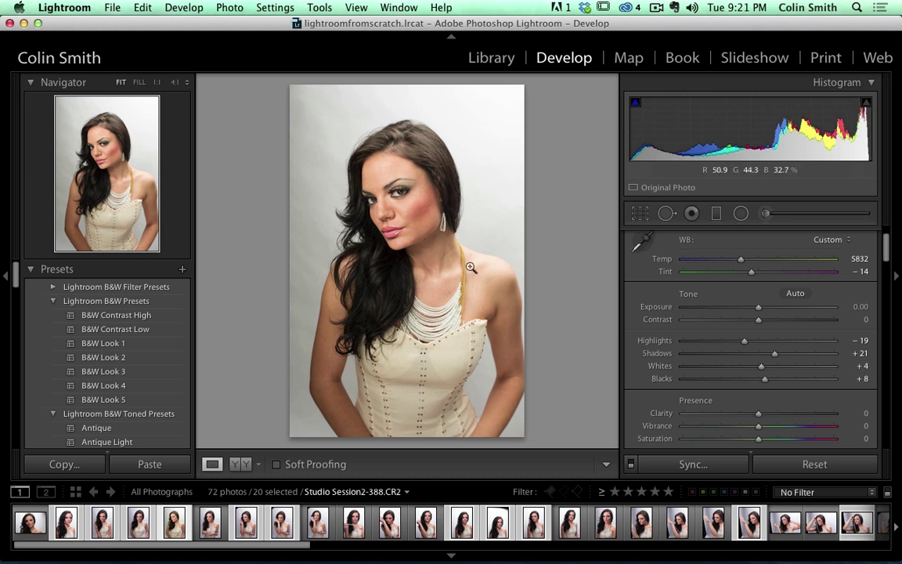
left_click_drag(757, 307, 756, 310)
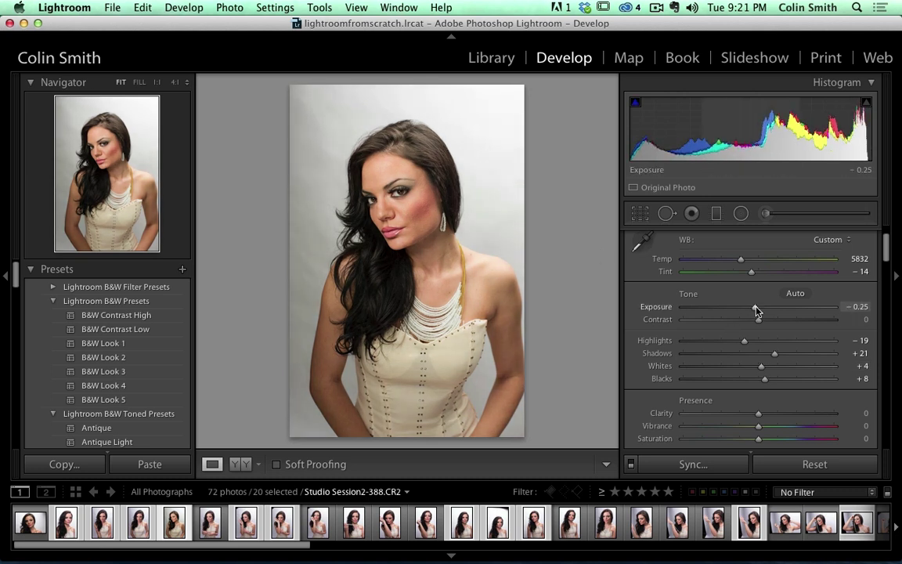
- Set Clarity to +5, Vibrance to +23 and Saturation to -13, and compare the photo before and after the edits
scroll(635, 358, "down", 2)
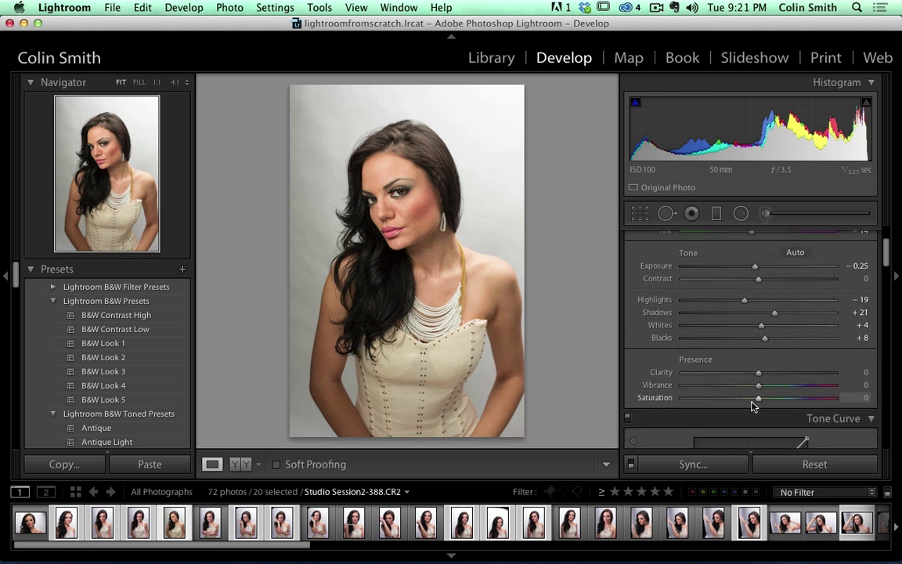
left_click_drag(758, 401, 763, 376)
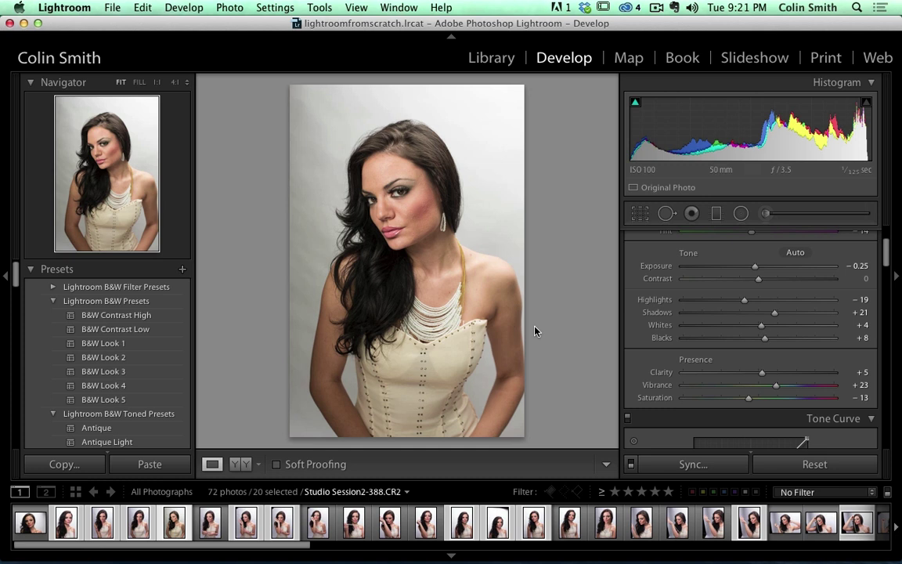
key("backslash")
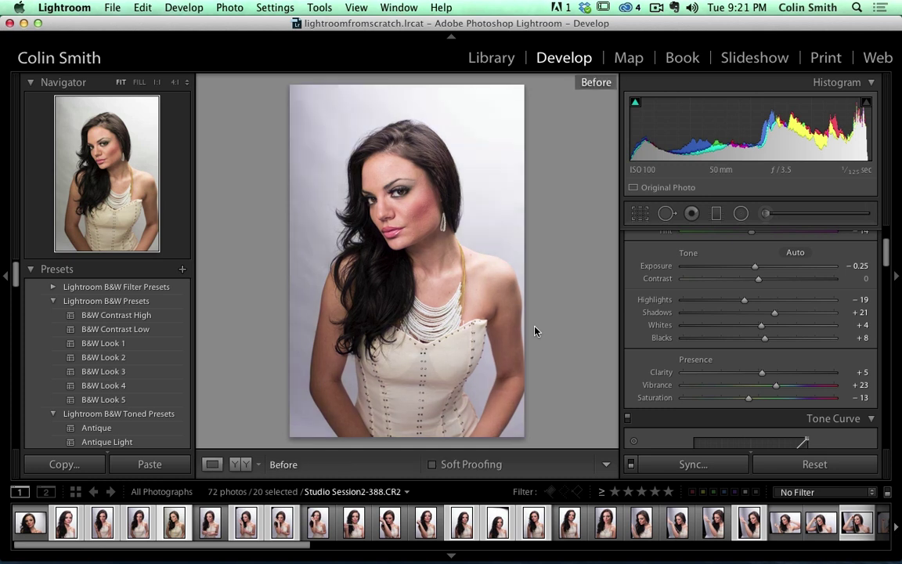
key("backslash")
key("backslash")
key("backslash")
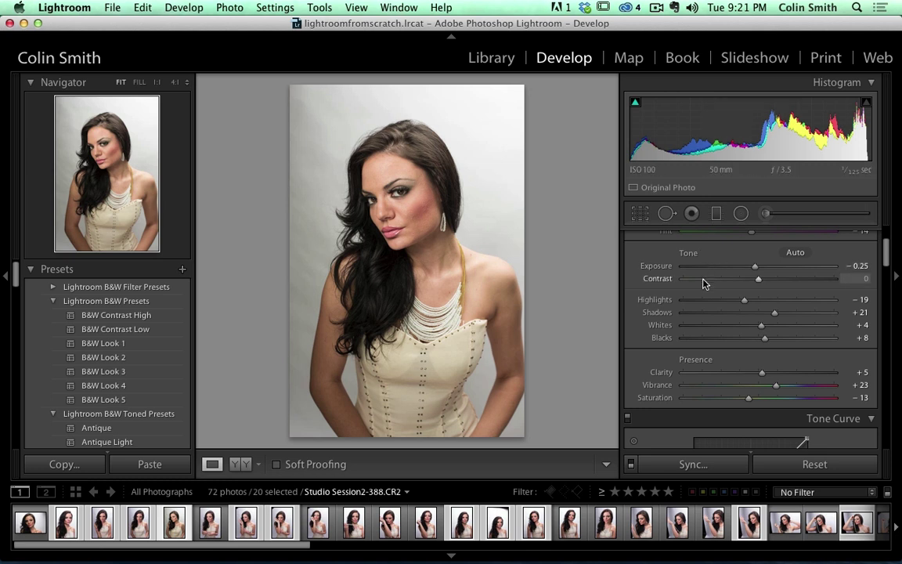
- Cool the photo's white balance by setting the colour temperature to 5551
scroll(705, 283, "up", 3)
left_click_drag(739, 303, 735, 303)
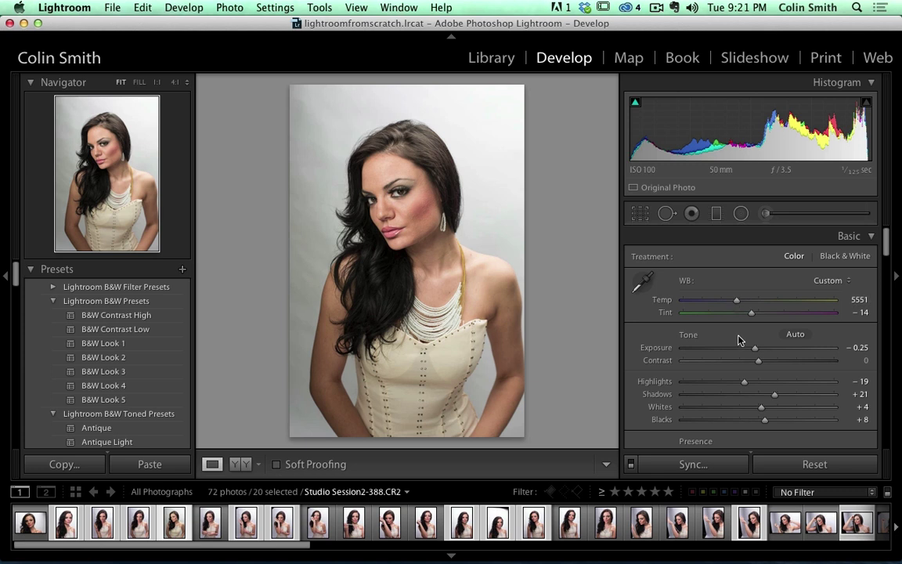
scroll(738, 340, "down", 5)
scroll(739, 340, "down", 3)
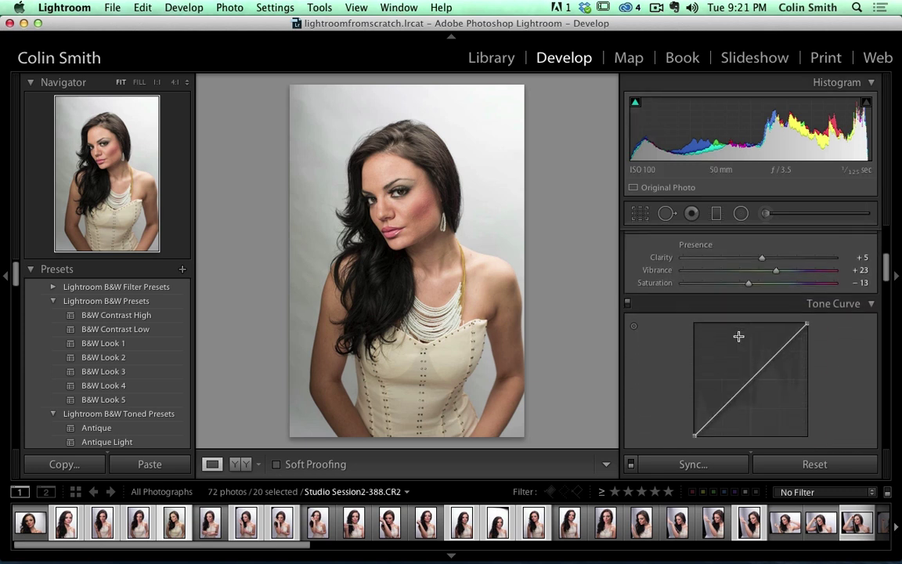
- Add a slight S-shaped contrast to the RGB tone curve with one lowered shadow point and one highlight point
left_click_drag(721, 383, 724, 386)
left_click_drag(774, 332, 774, 333)
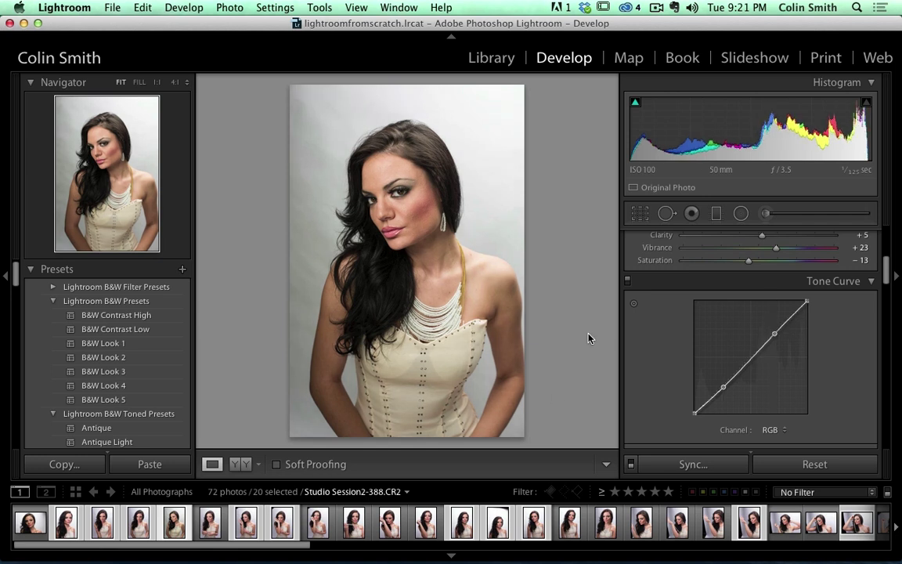
- Split-tone the photo with highlights at Hue 180, Saturation 7, shadows at Hue 30, Saturation 9, and Balance +27
scroll(722, 336, "down", 3)
scroll(722, 331, "down", 5)
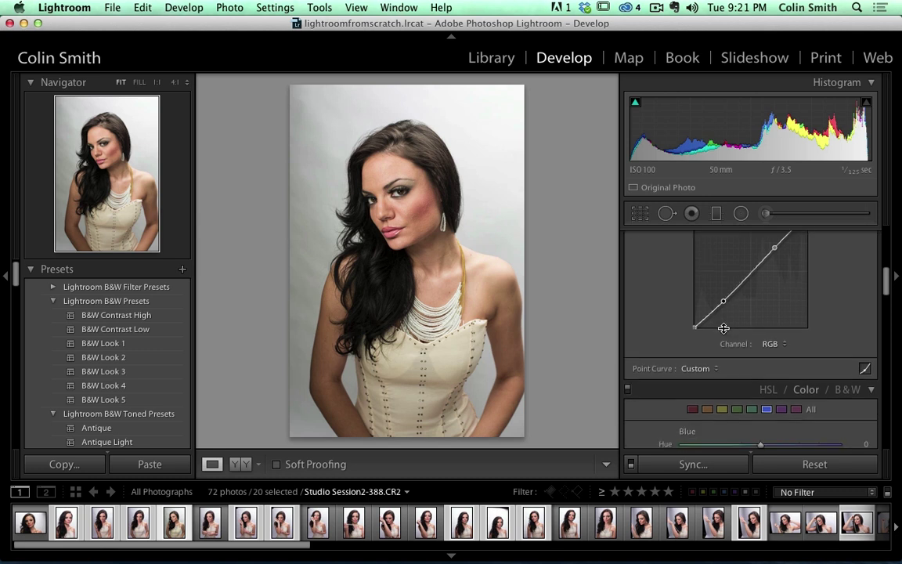
scroll(673, 340, "down", 5)
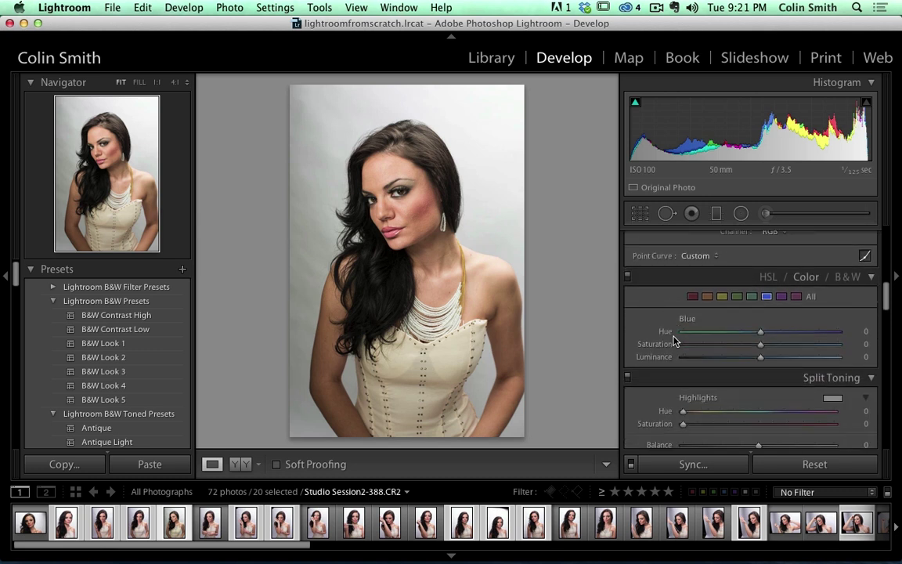
scroll(680, 328, "down", 2)
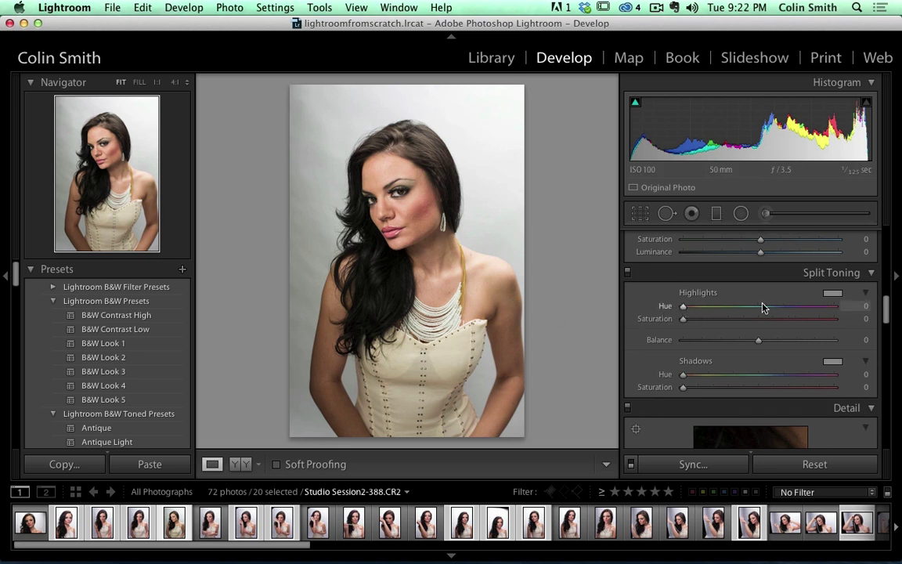
left_click_drag(682, 310, 758, 310)
left_click_drag(683, 318, 694, 323)
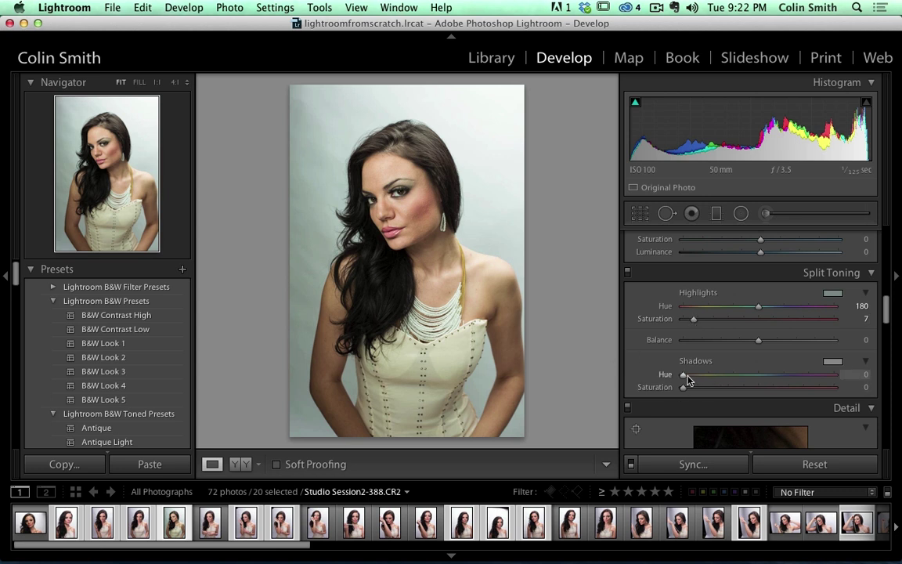
mouse_move(681, 388)
left_mouse_down()
mouse_move(696, 391)
mouse_move(708, 375)
mouse_move(686, 375)
mouse_move(708, 389)
mouse_move(700, 391)
mouse_move(691, 374)
mouse_move(731, 376)
mouse_move(683, 376)
mouse_move(698, 378)
mouse_move(699, 391)
left_mouse_up()
left_click_drag(758, 342, 778, 348)
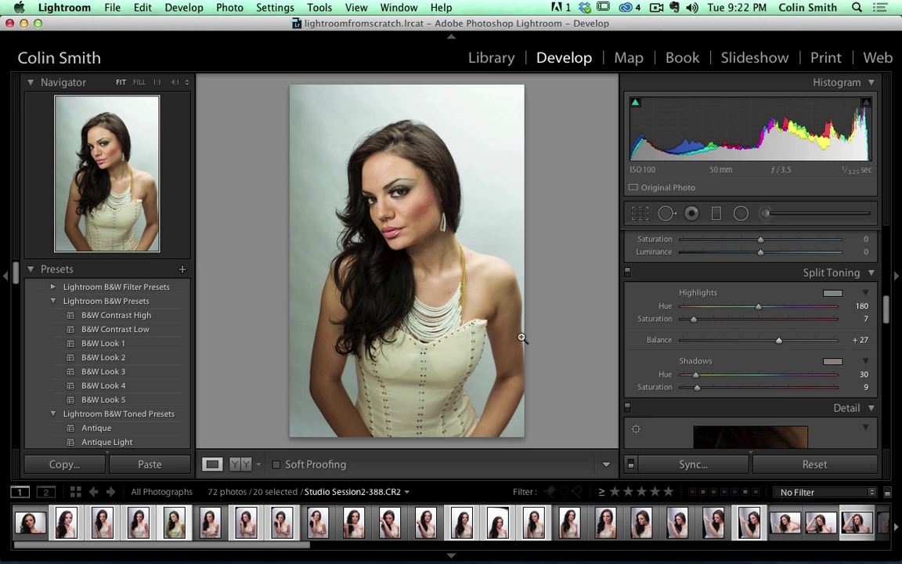
- Compare the split-toned portrait with its unedited version twice
key("backslash")
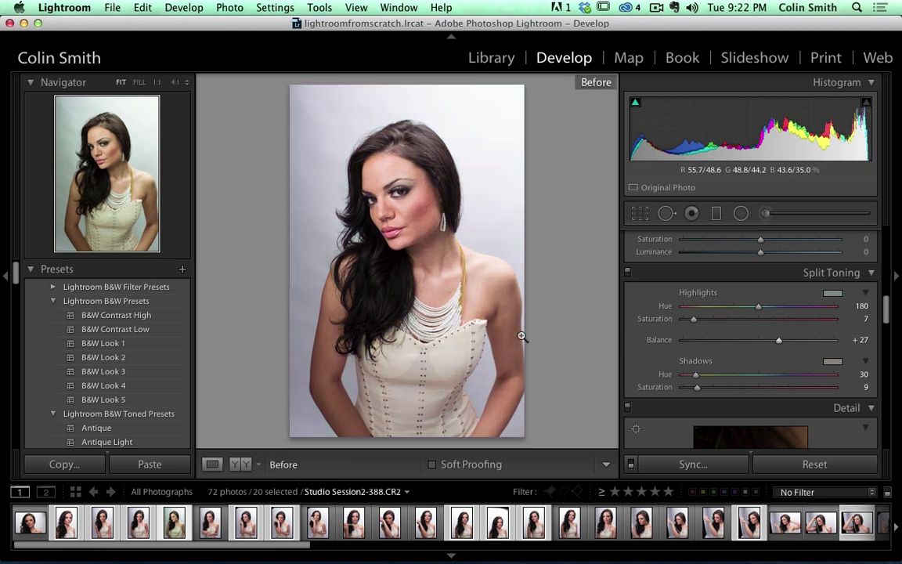
key("backslash")
key("backslash")
key("backslash")
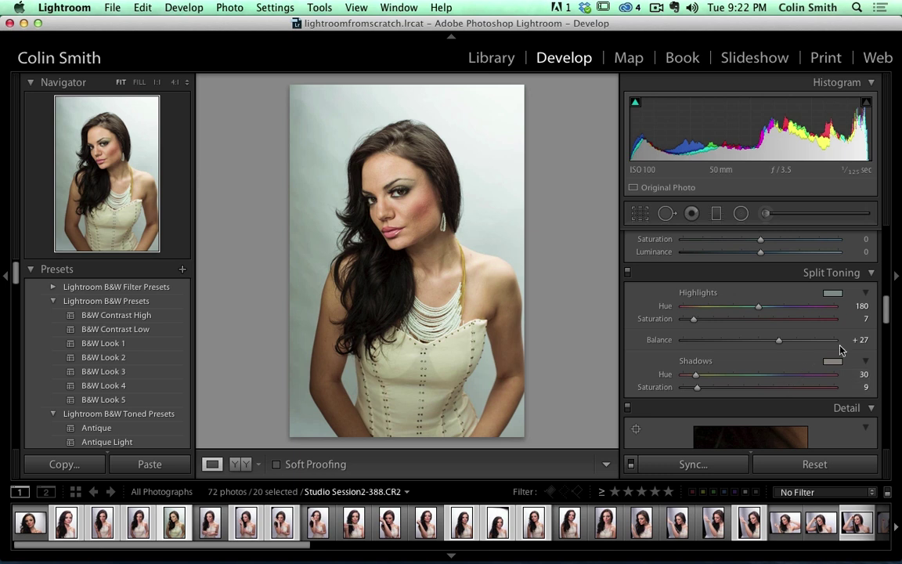
- Look over the Detail settings for sharpening and noise reduction without changing them
scroll(843, 345, "down", 1)
scroll(843, 346, "down", 6)
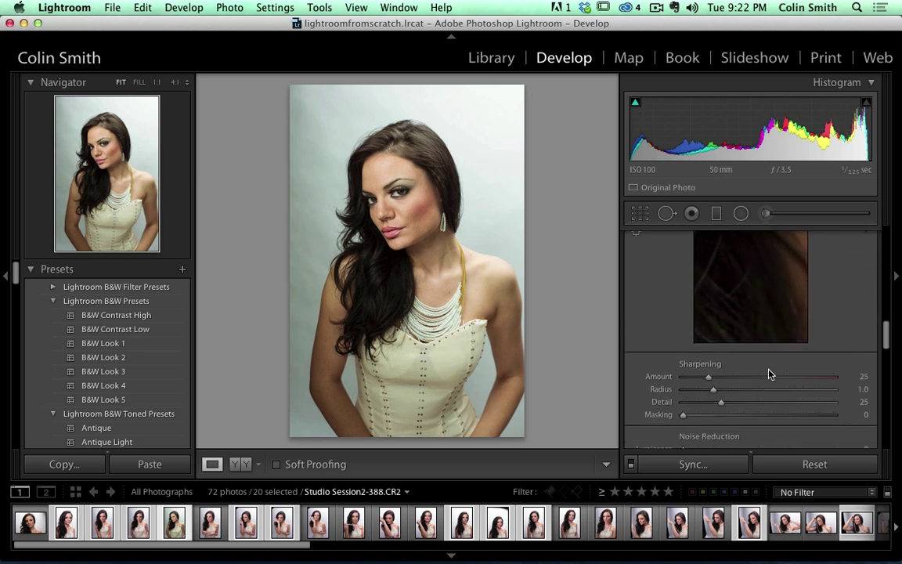
scroll(704, 328, "down", 1)
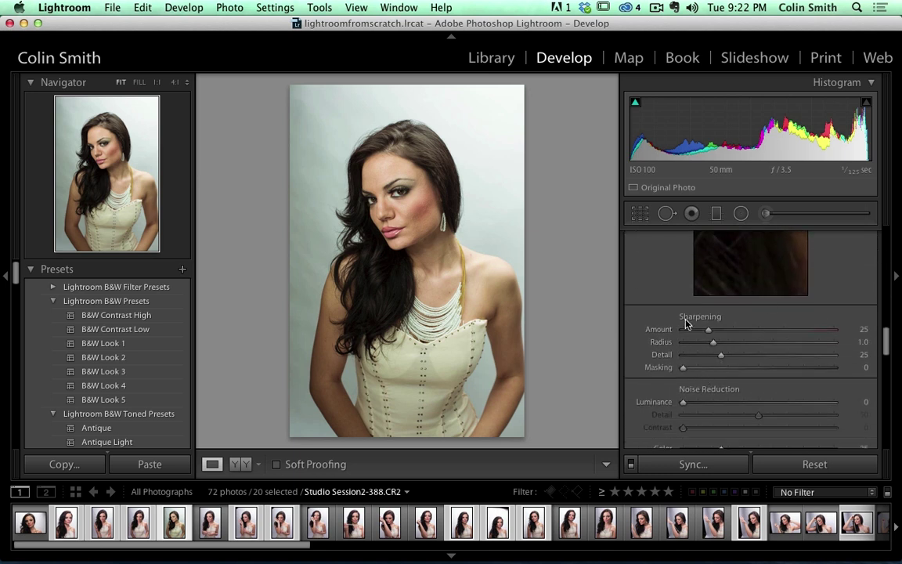
scroll(735, 402, "down", 8)
scroll(761, 407, "up", 8)
scroll(764, 403, "up", 8)
scroll(764, 403, "down", 6)
scroll(765, 402, "down", 4)
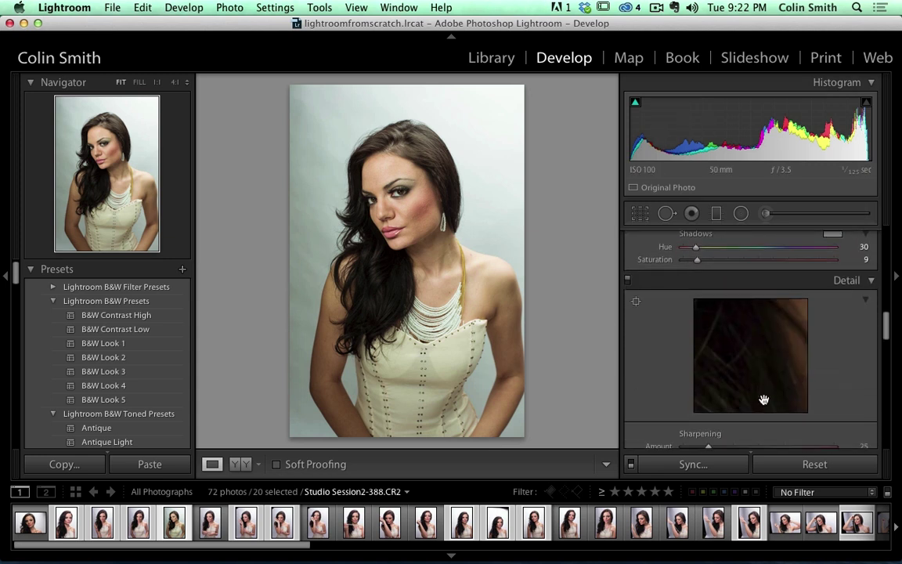
- Add a dark post-crop vignette in Highlight Priority style with Amount -56, Midpoint 64, Feather 66 and Highlights 0
scroll(764, 400, "down", 8)
scroll(763, 402, "down", 3)
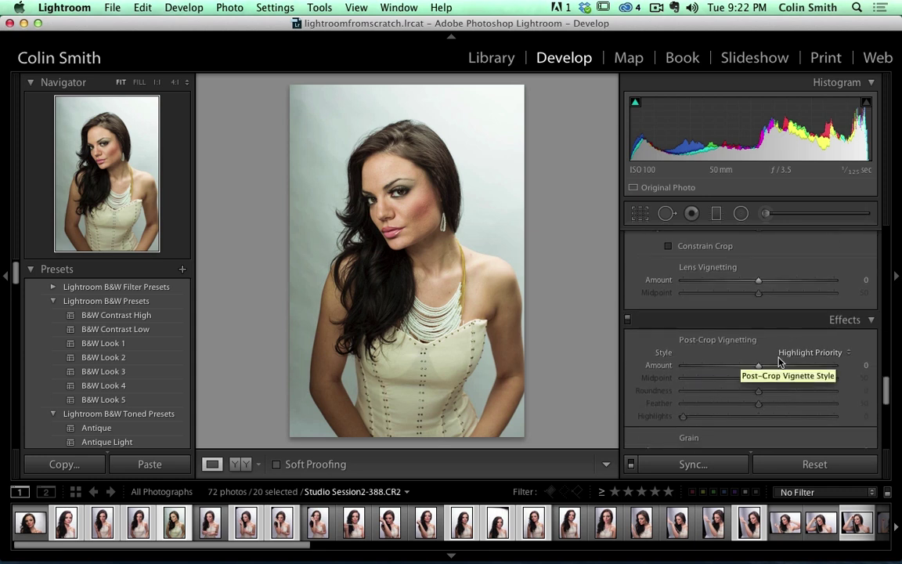
left_click_drag(760, 367, 729, 370)
double_click(729, 368)
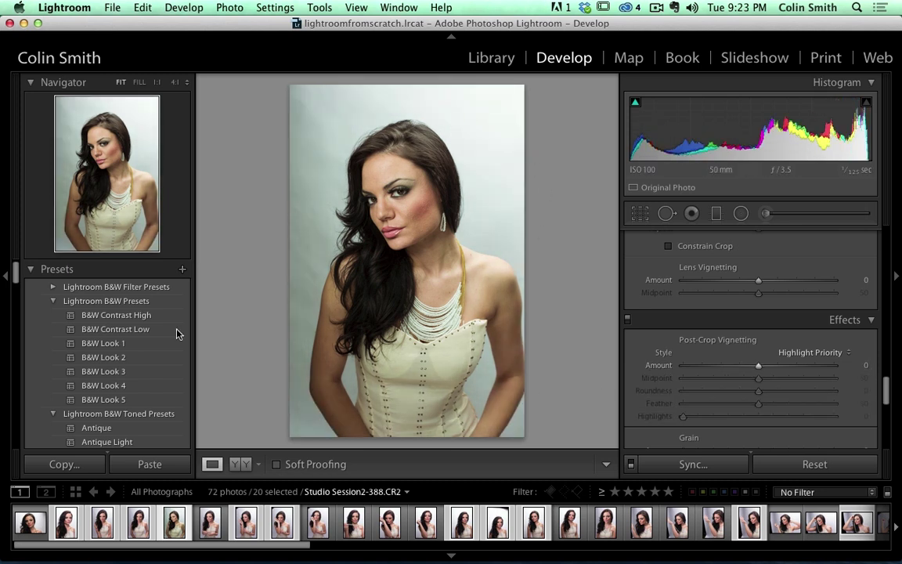
left_click_drag(759, 370, 782, 404)
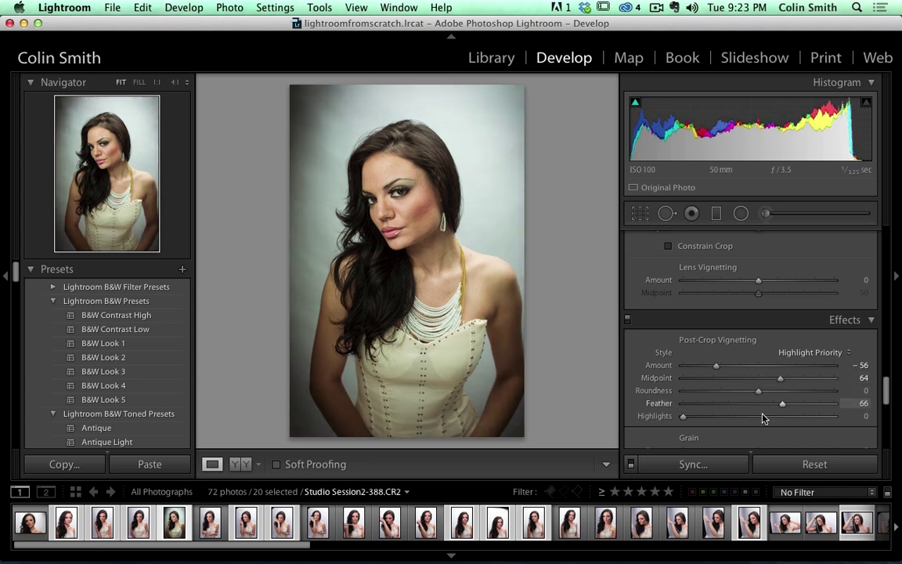
mouse_move(694, 420)
left_mouse_down()
mouse_move(707, 419)
mouse_move(683, 417)
left_mouse_up()
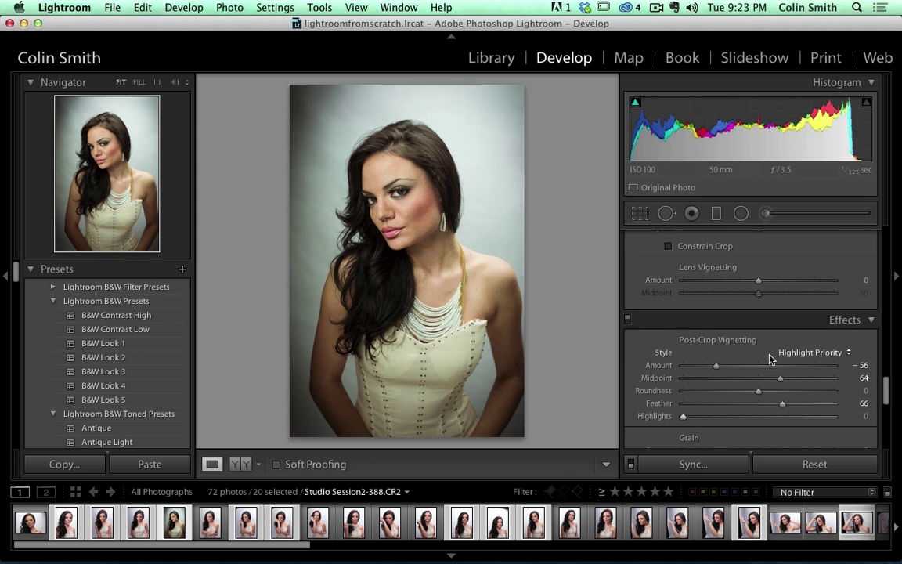
- Look over the Grain settings and compare the whole edit with the photo's unedited version
scroll(697, 337, "down", 5)
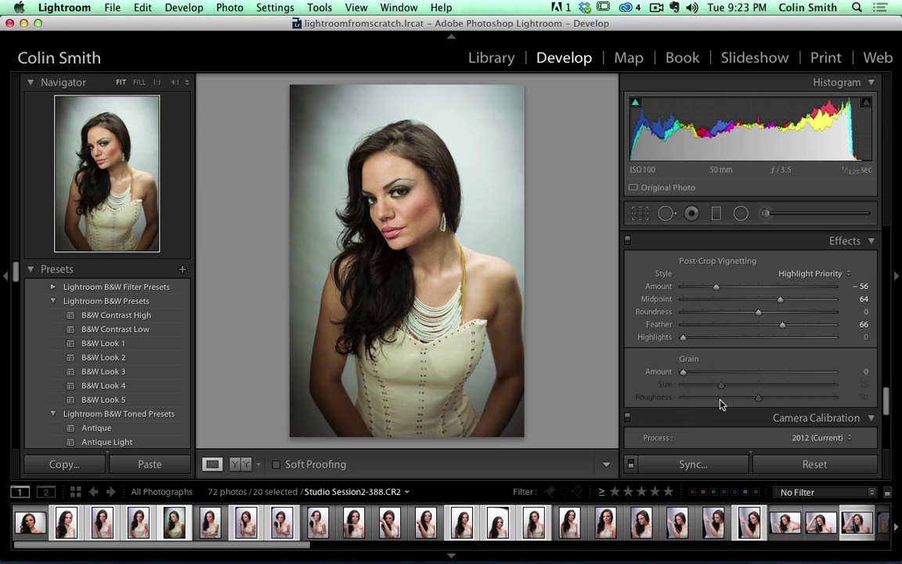
scroll(718, 402, "up", 15)
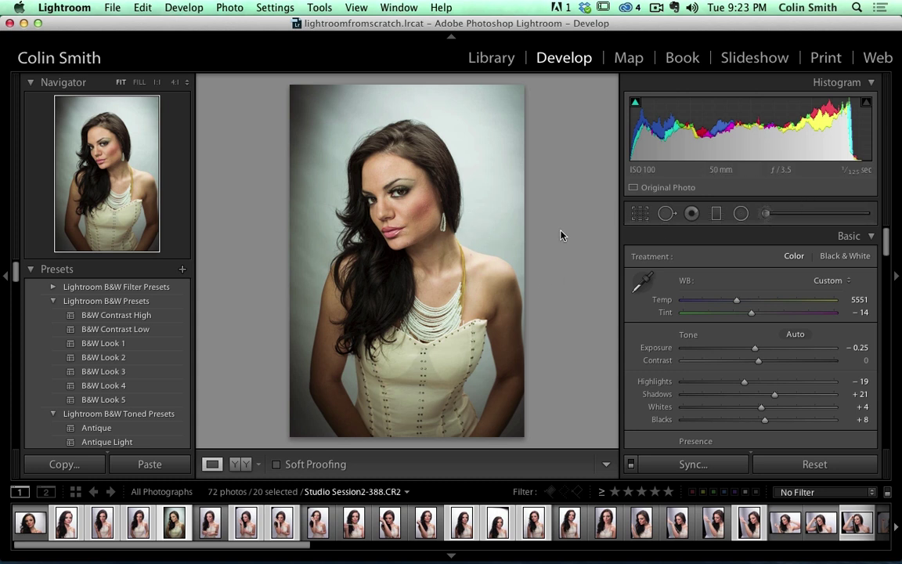
key("backslash")
key("backslash")
- Save the current settings as a develop preset named "linqa" in the User Presets folder
left_click(183, 271)
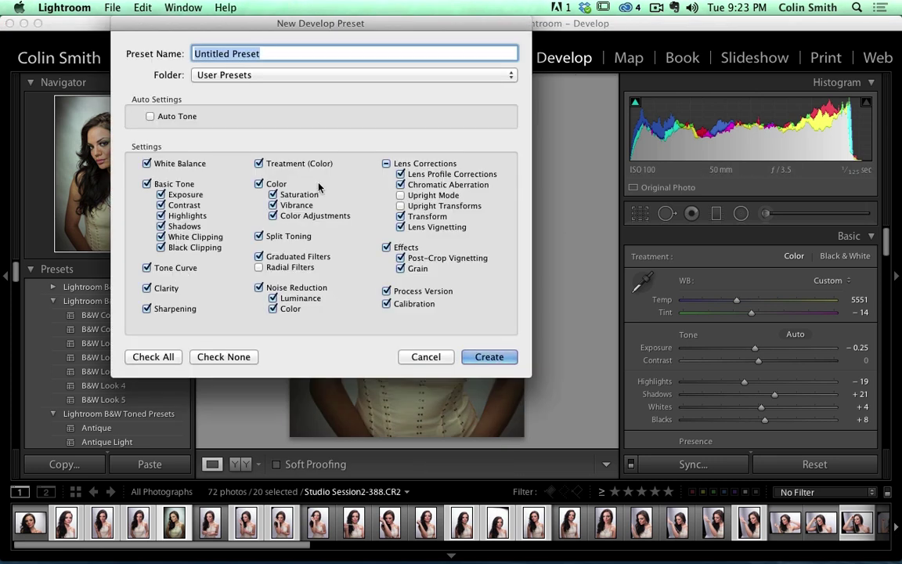
type("linqa")
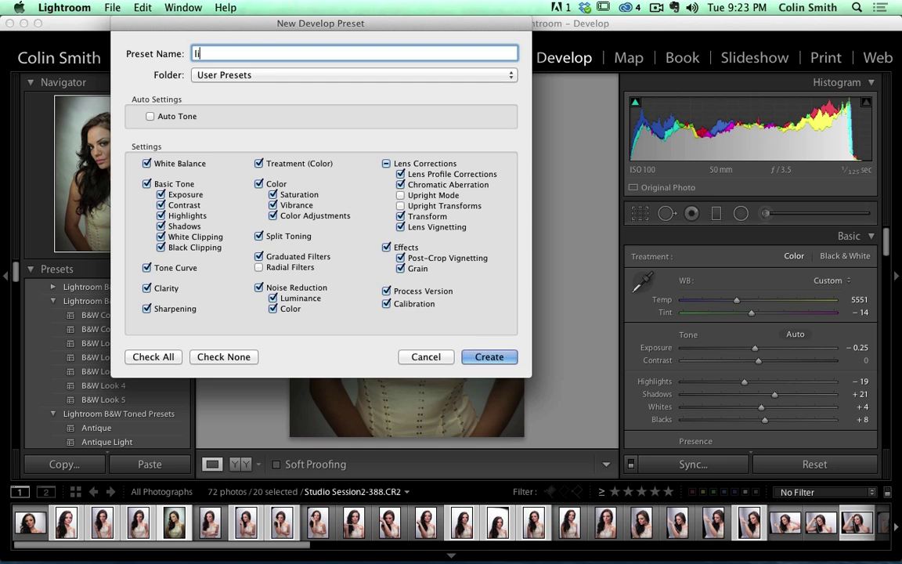
key("Return")
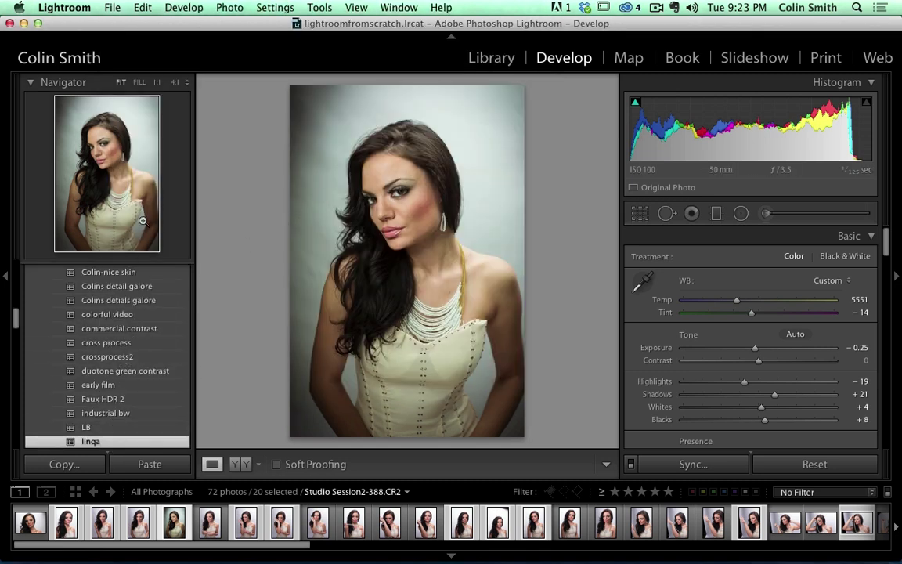
- Try four other user presets on the portrait, including colorful video, duotone green contrast and LB, and finish by reapplying linqa
left_click(123, 313)
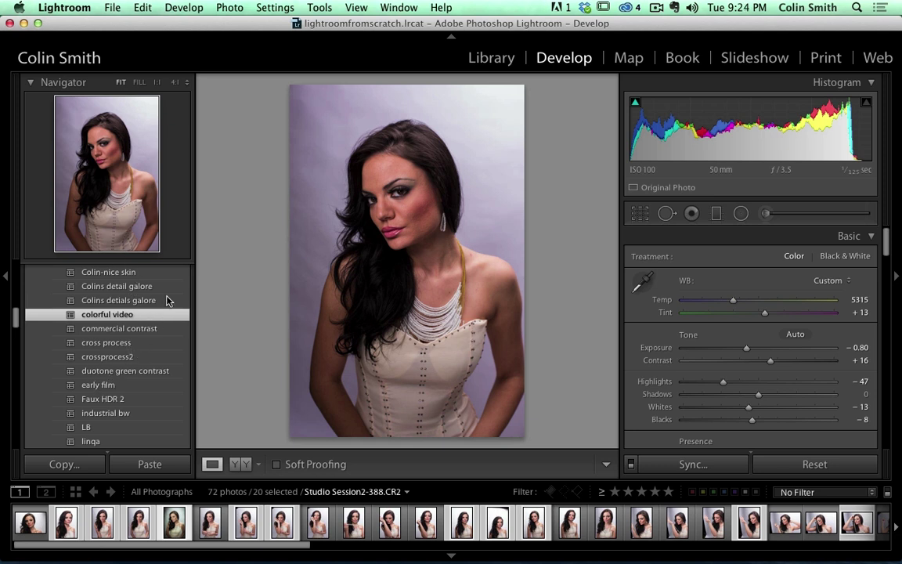
left_click(125, 370)
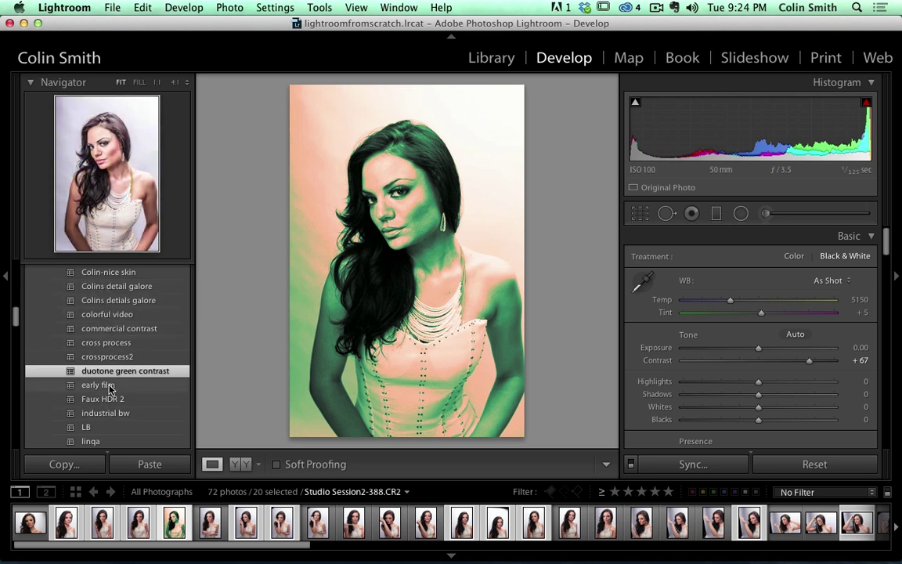
left_click(110, 287)
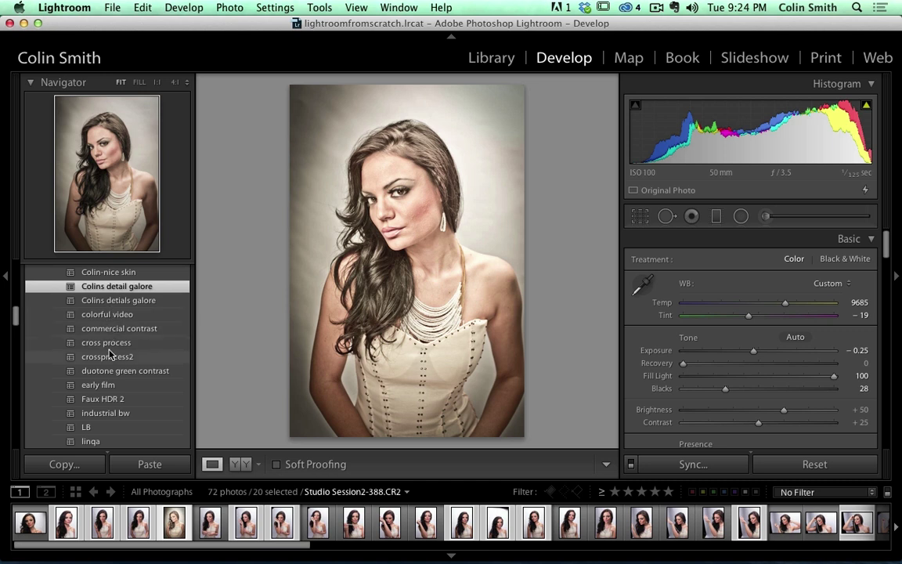
left_click(108, 429)
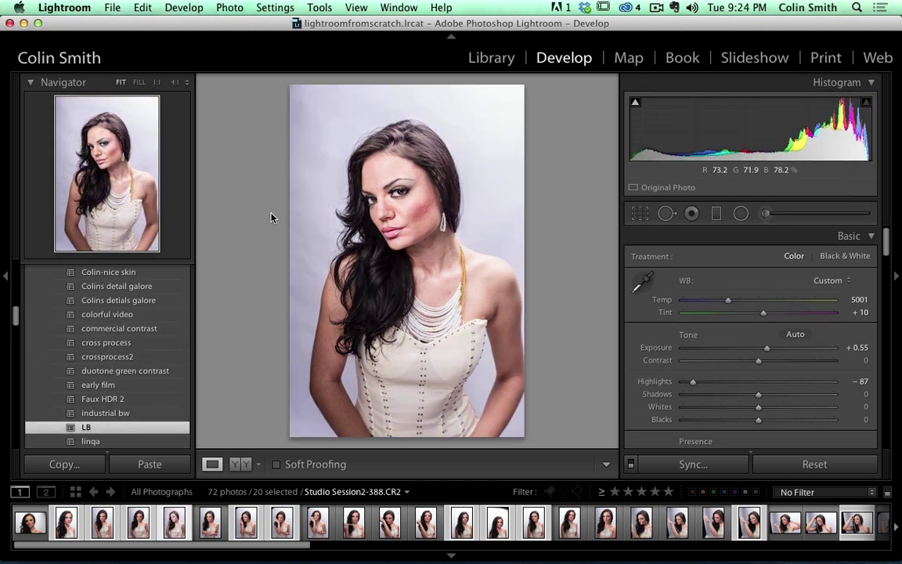
left_click(125, 442)
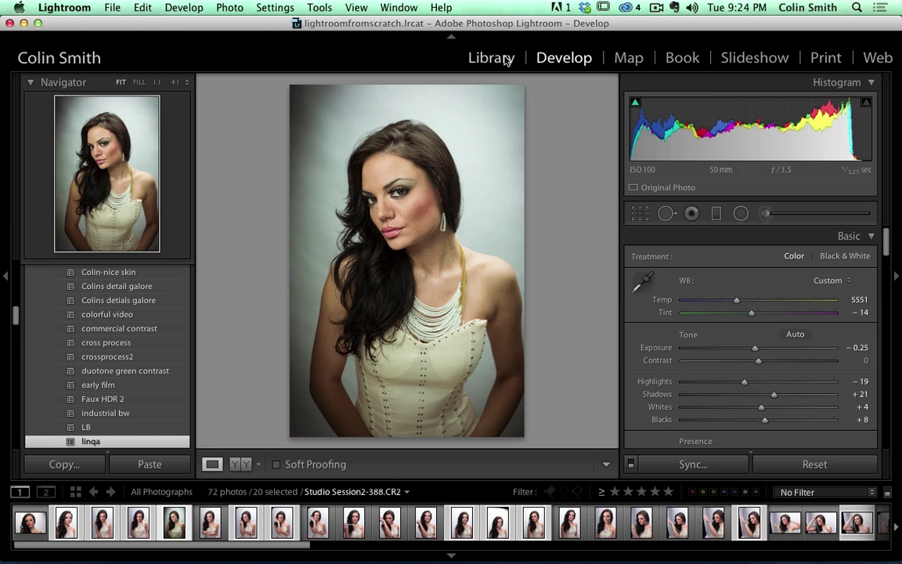
- Return to the Library and show the photos as a thumbnail grid
left_click(491, 58)
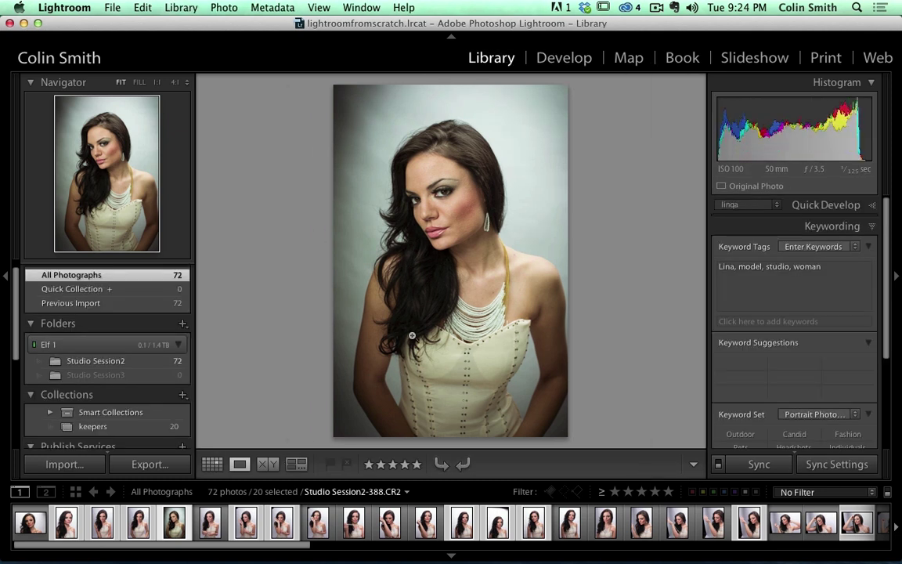
key("g")
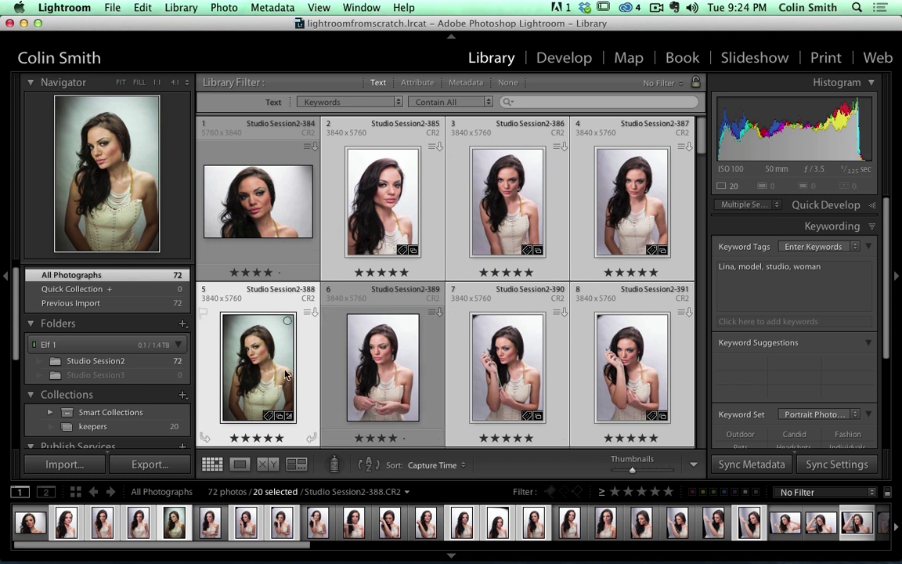
key("super+a")
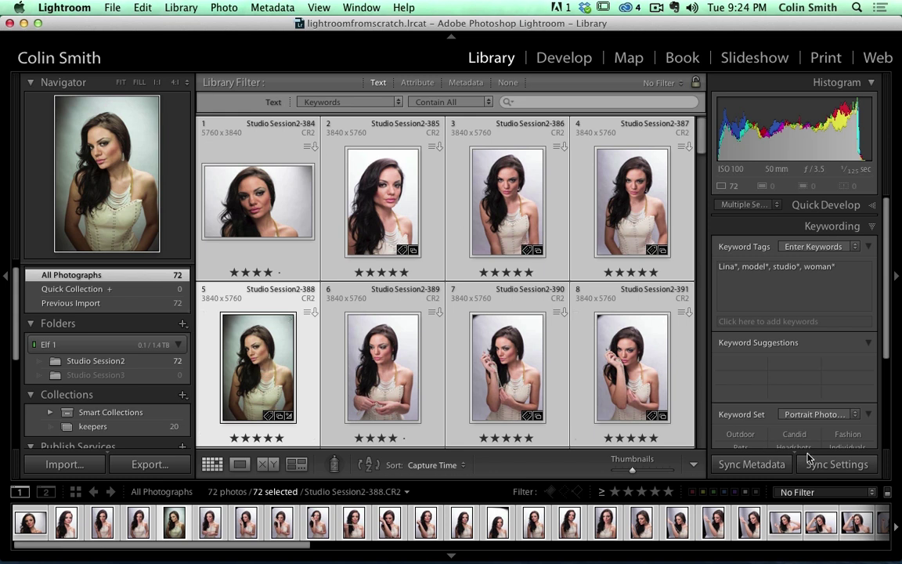
left_click(836, 464)
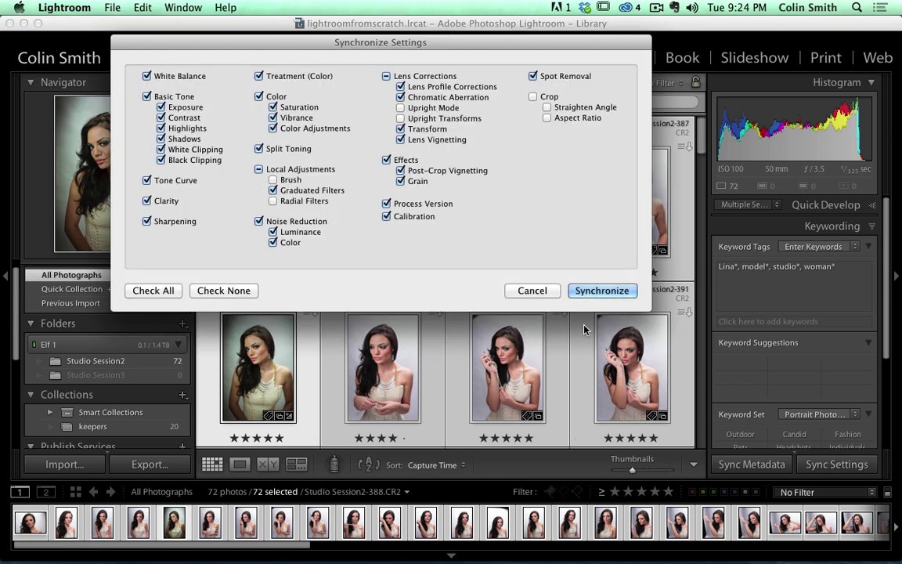
left_click(534, 292)
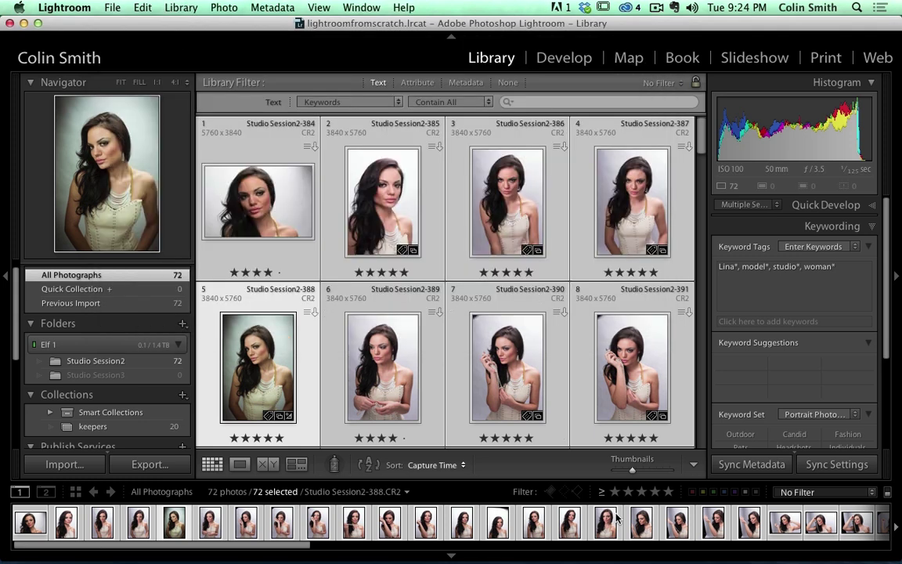
- Filter the library to five-star photos, select them all and synchronize the edited portrait's settings to them with the default options
left_click(668, 491)
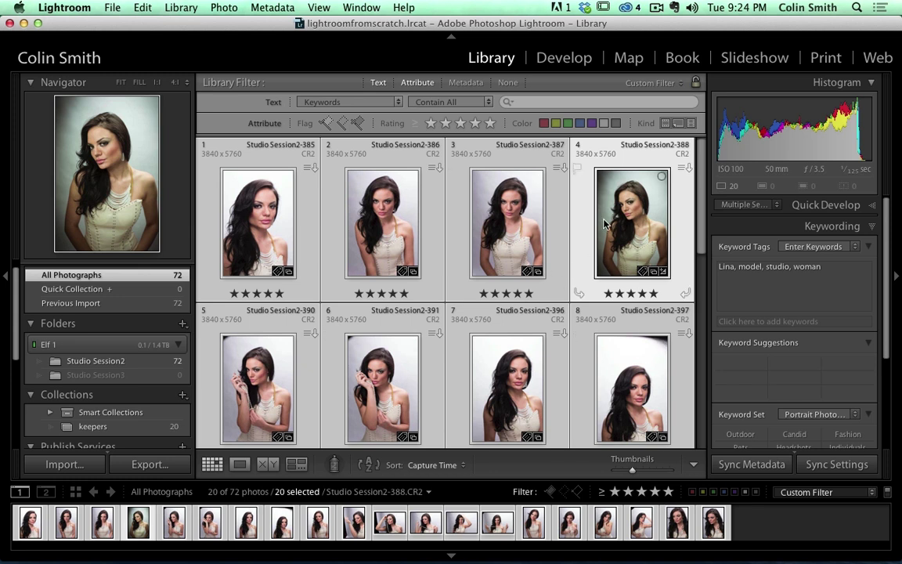
key("super+a")
left_click(834, 463)
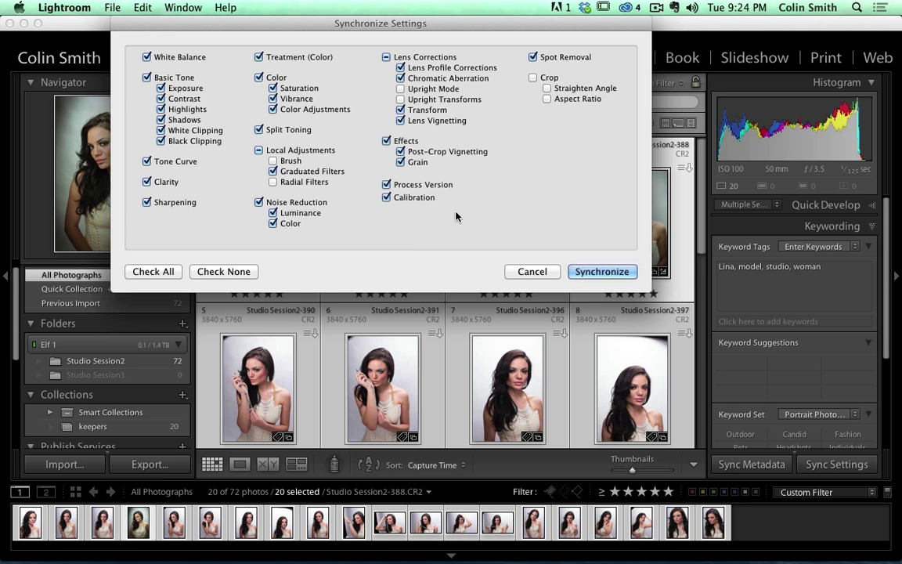
left_click(601, 271)
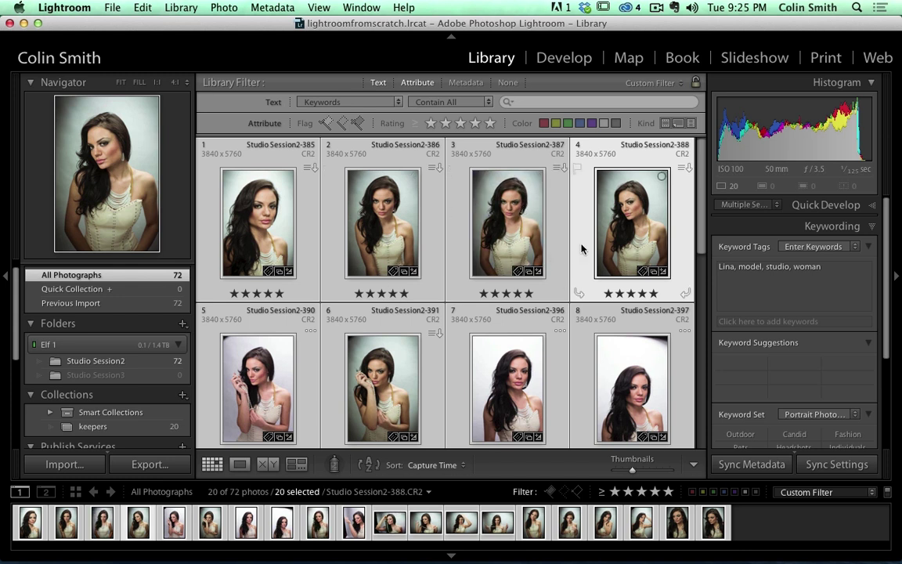
left_click_drag(700, 181, 678, 164)
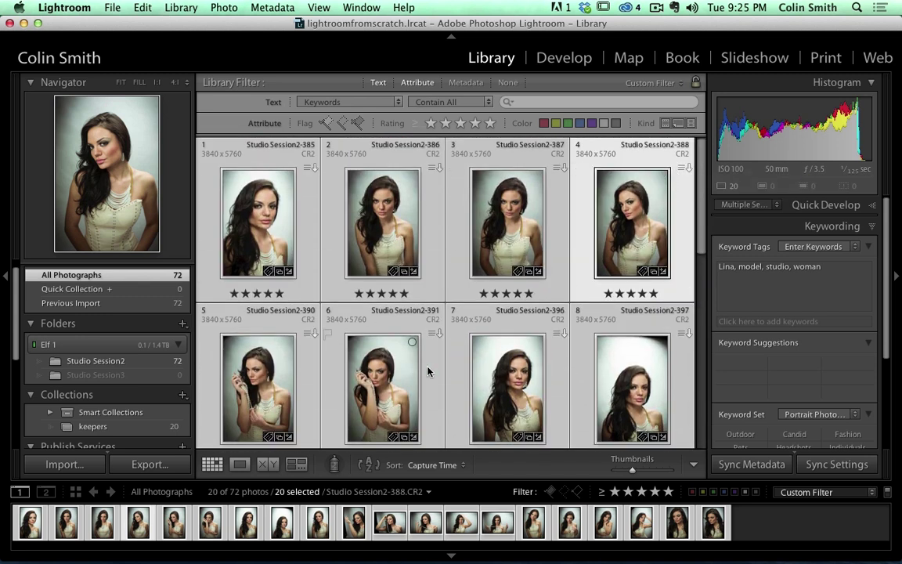
scroll(526, 265, "down", 3)
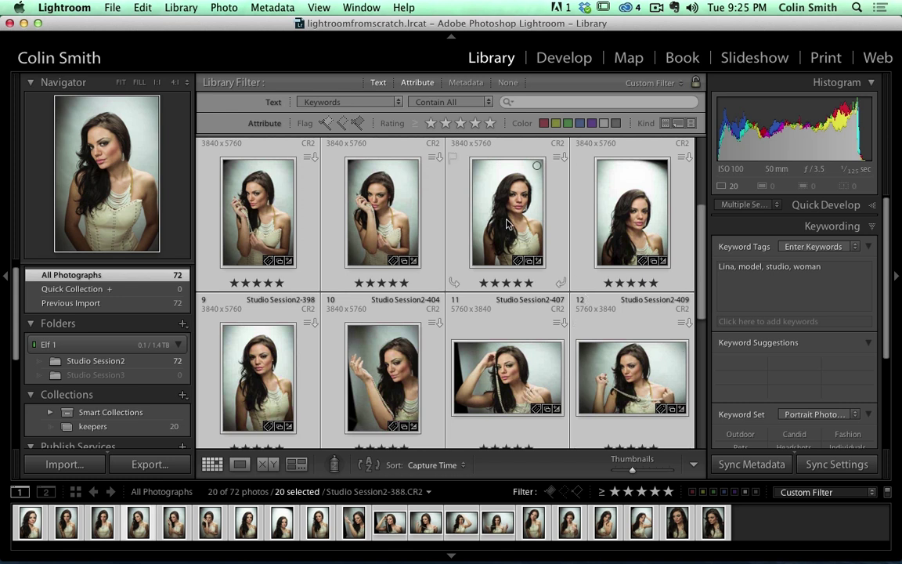
- Make Studio Session2-396 the active photo and check which external editors are offered for it
left_click(508, 225)
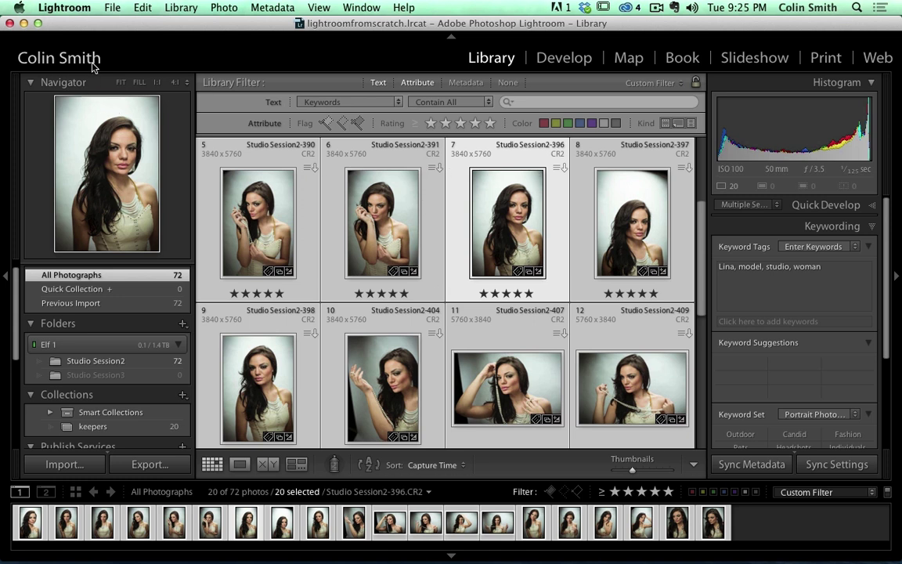
right_click(483, 196)
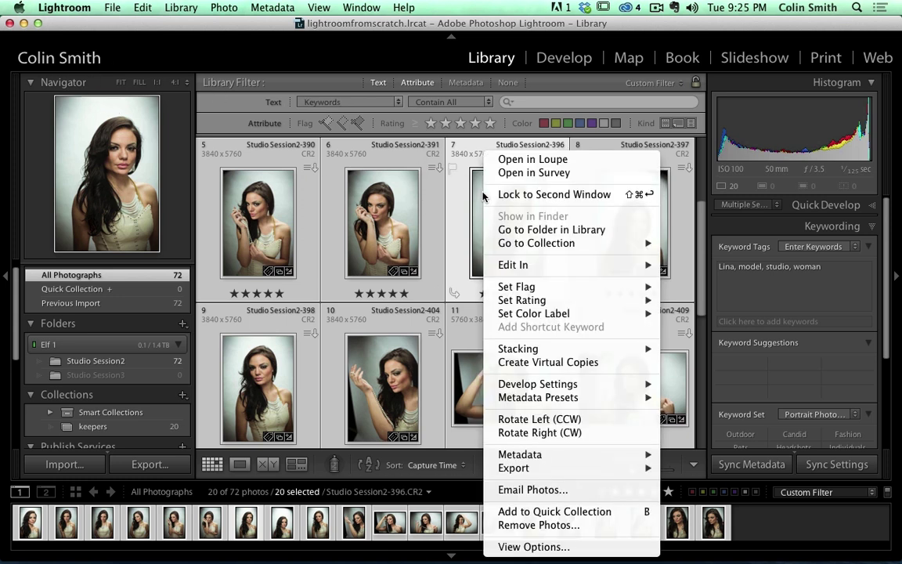
mouse_move(521, 264)
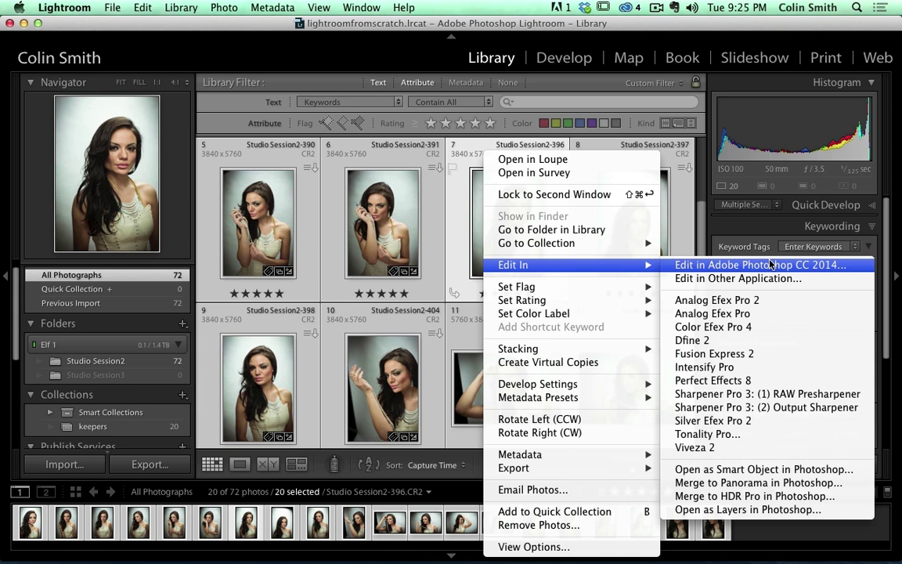
left_click(470, 196)
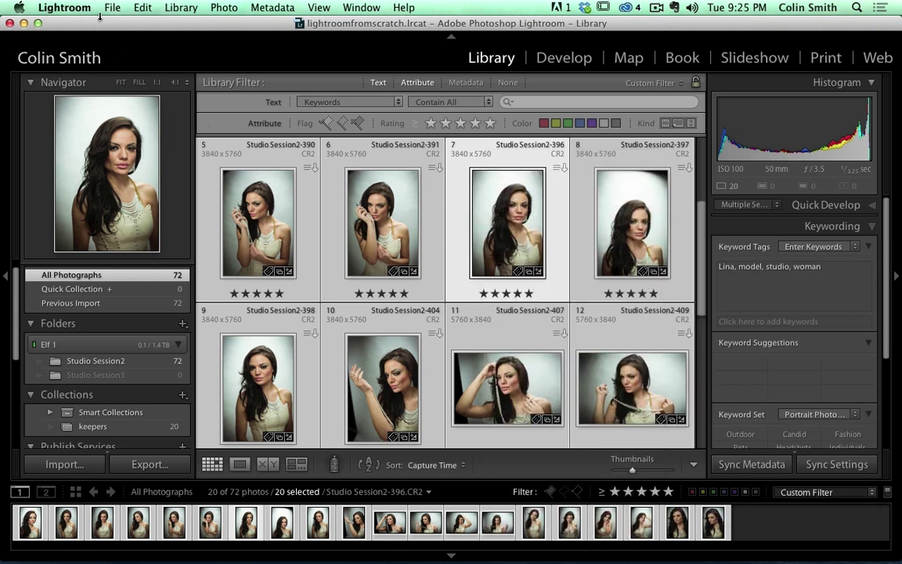
- Open the Studio Session2-396 portrait in Develop and crop it tighter around the model from its upper-left corner
double_click(505, 215)
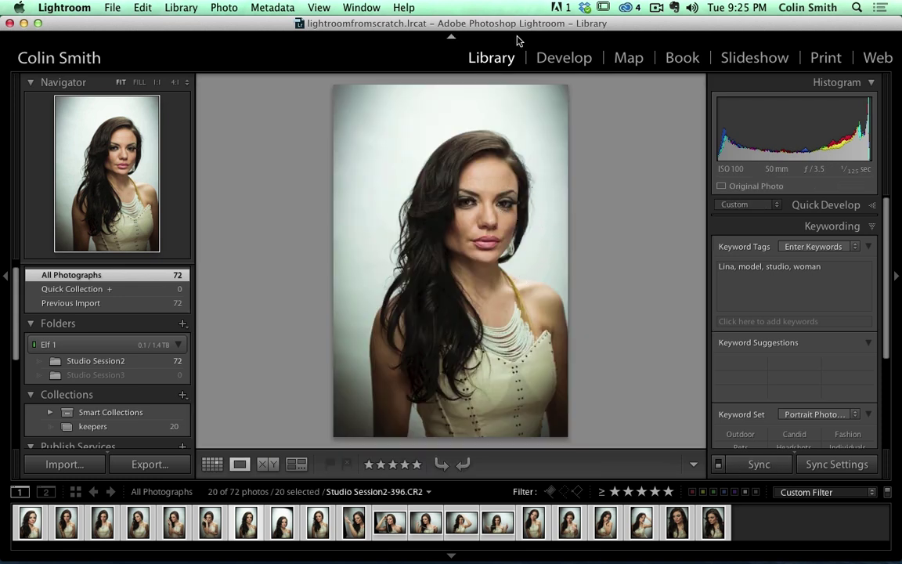
left_click(571, 57)
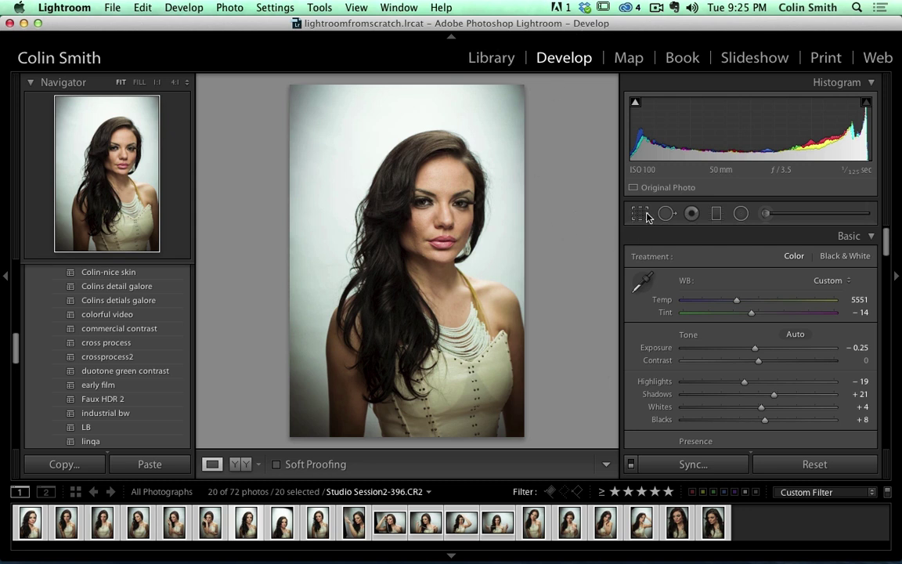
key("r")
left_click_drag(278, 85, 301, 75)
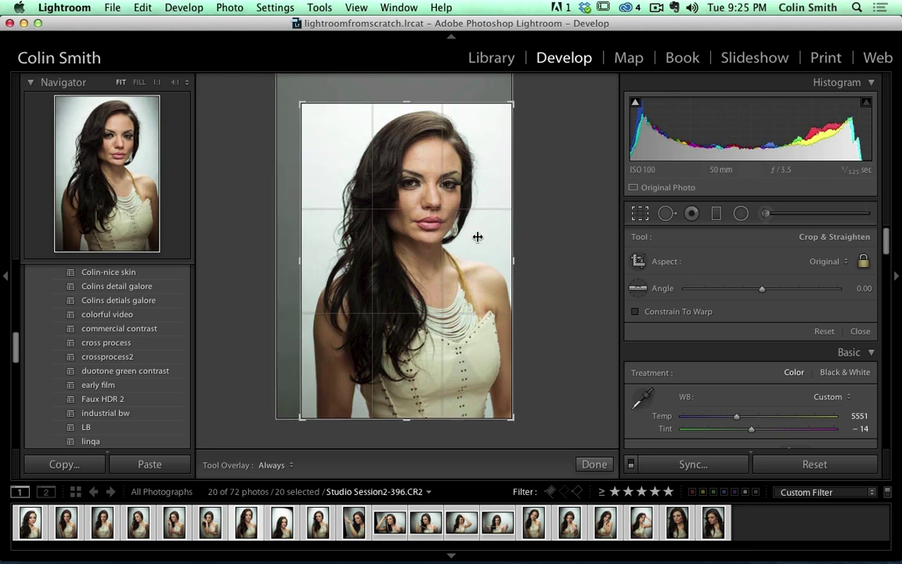
- Set the crop aspect to Custom, fine-tune the frame at its left edge and upper-left corner, and apply the crop
left_click(835, 264)
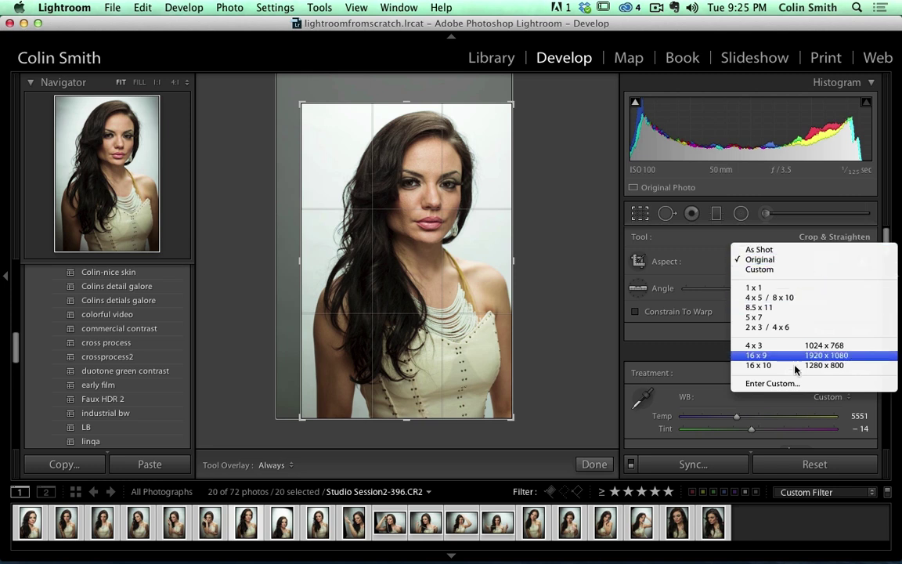
left_click(795, 264)
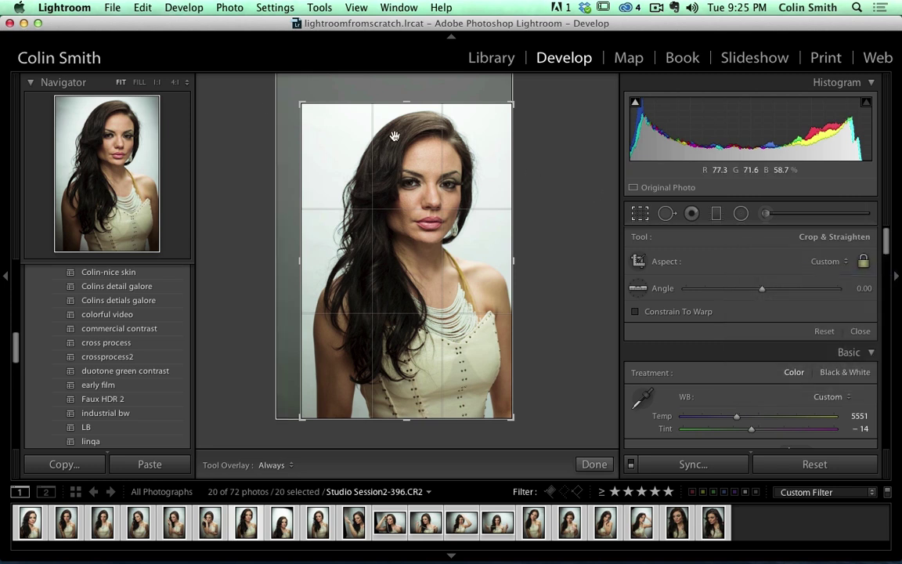
mouse_move(301, 103)
left_mouse_down()
mouse_move(291, 92)
mouse_move(314, 109)
mouse_move(300, 102)
left_mouse_up()
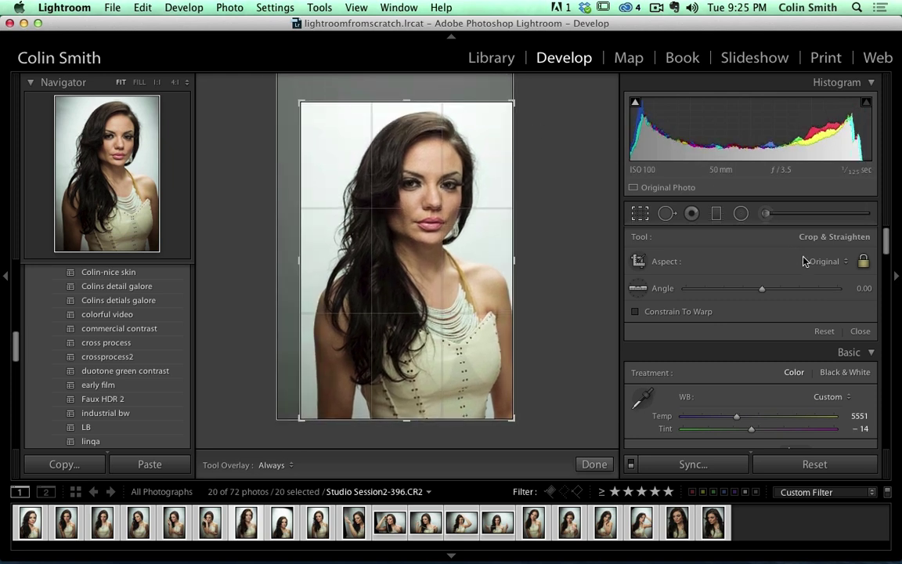
left_click(839, 264)
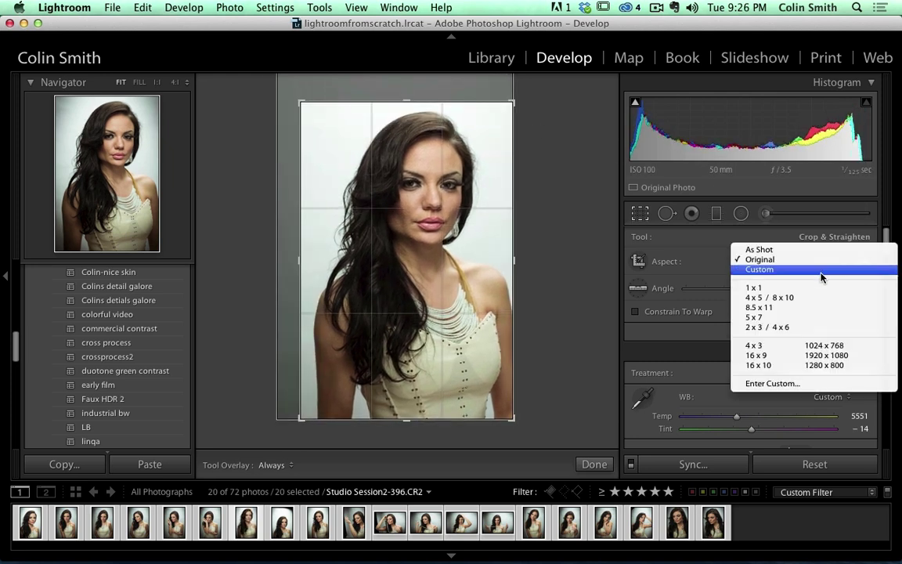
left_click(821, 270)
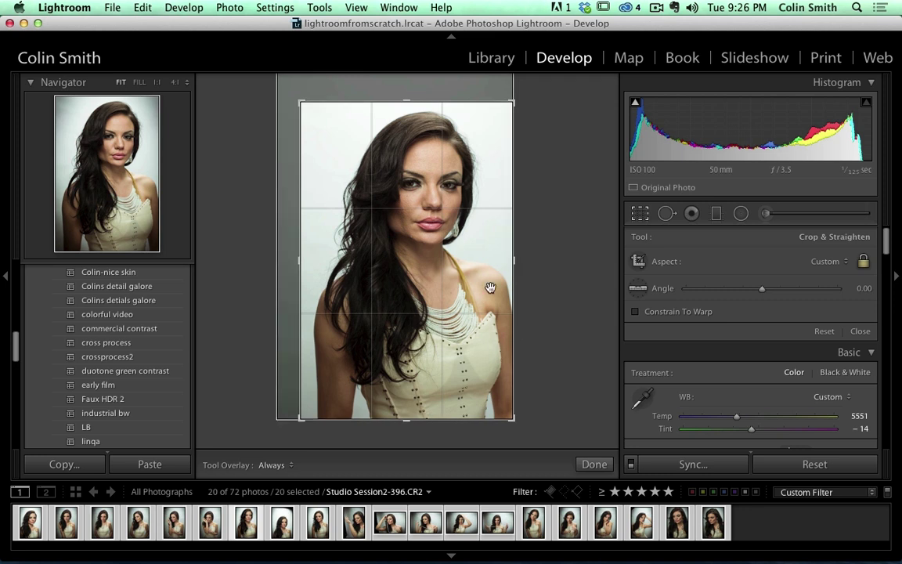
left_click_drag(300, 262, 302, 262)
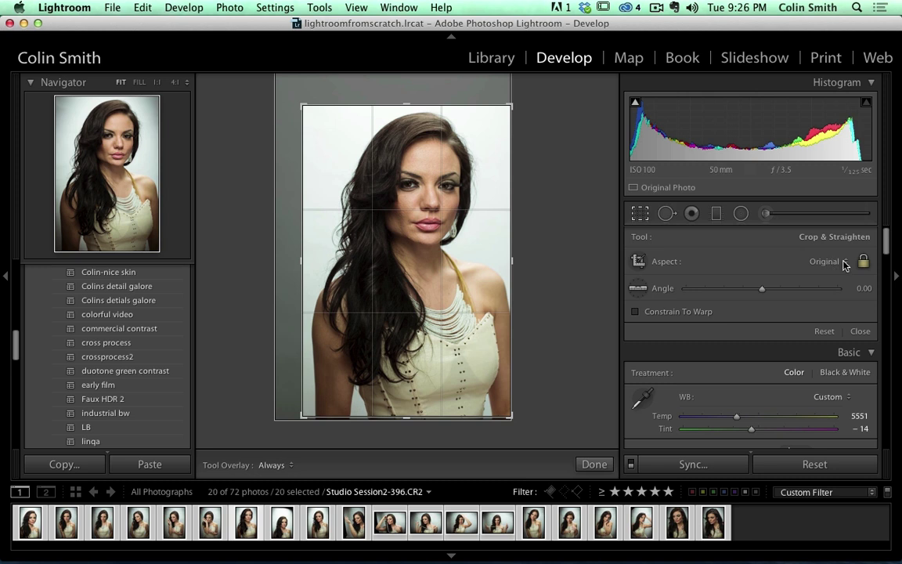
mouse_move(306, 109)
left_mouse_down()
mouse_move(332, 105)
mouse_move(312, 106)
mouse_move(321, 153)
mouse_move(316, 98)
mouse_move(298, 98)
mouse_move(305, 105)
left_mouse_up()
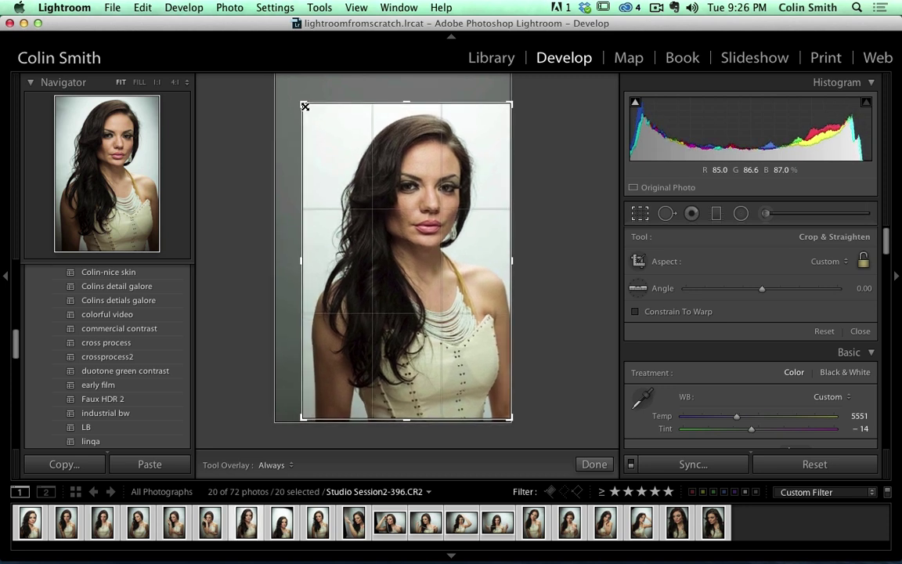
key("Return")
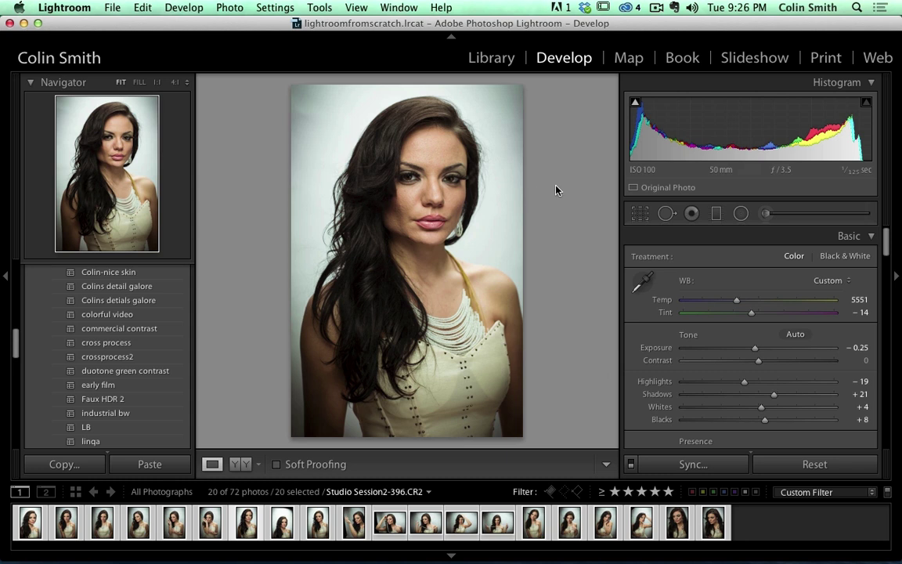
- Open the export settings for the selected photos and enable file renaming with the custom name office
left_click(107, 7)
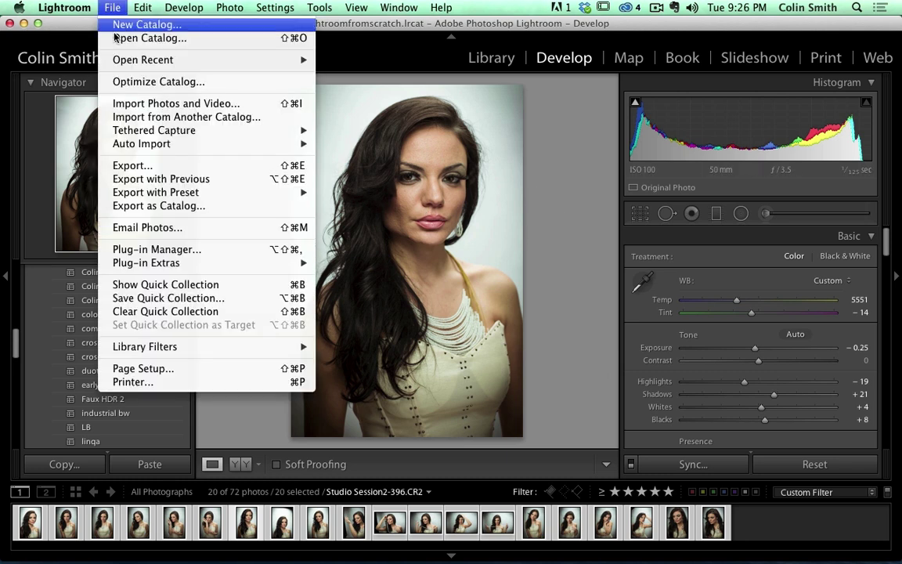
left_click(129, 165)
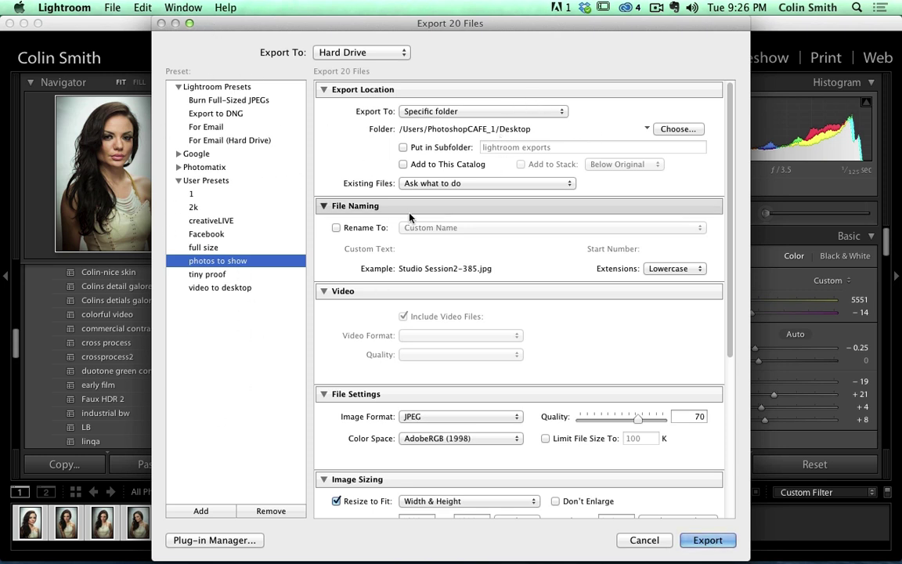
scroll(509, 259, "down", 2)
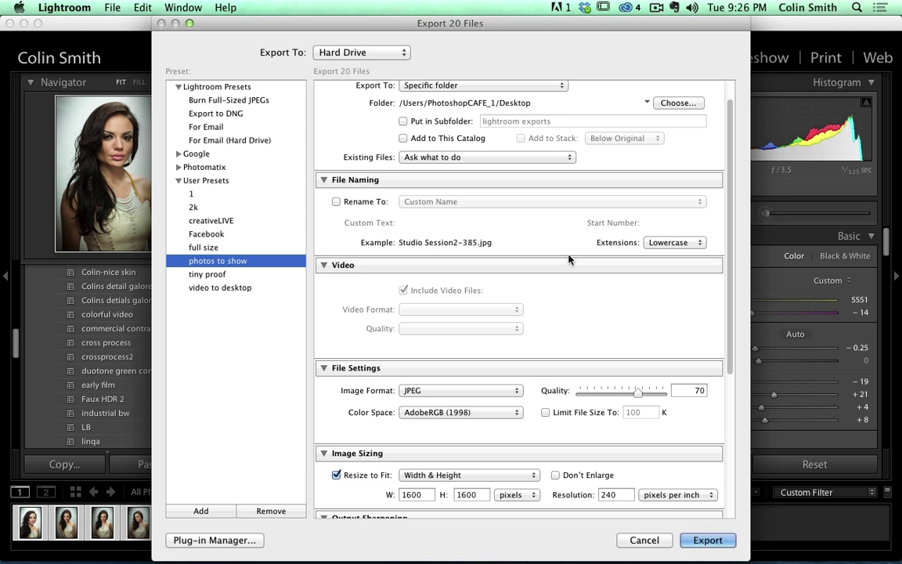
scroll(517, 234, "up", 2)
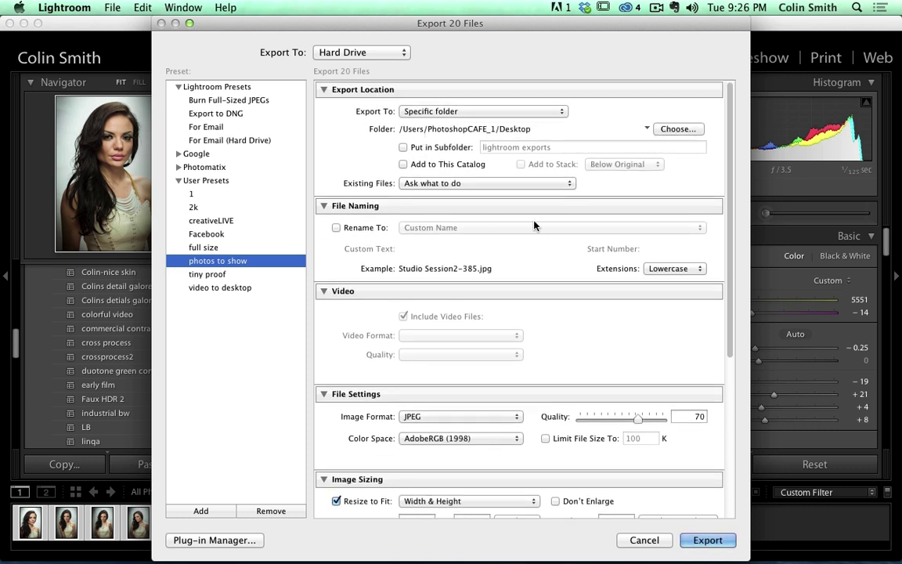
scroll(501, 204, "down", 1)
left_click(337, 226)
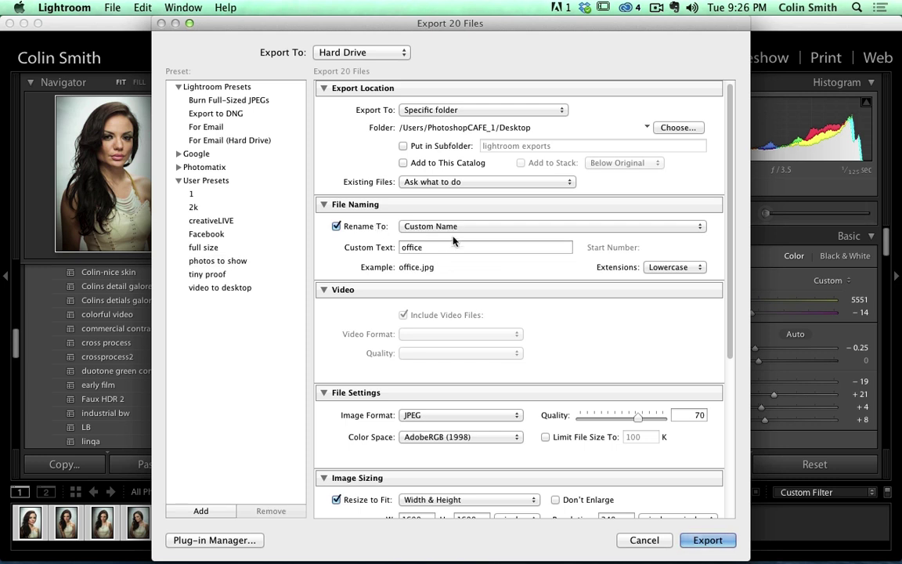
- Lower the JPEG quality of the exported files to 62
scroll(513, 274, "down", 5)
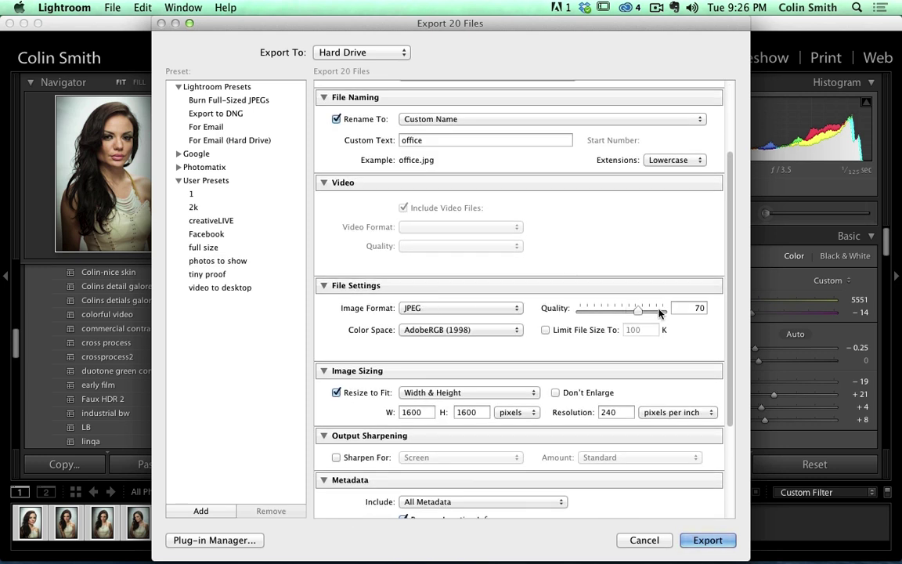
scroll(642, 258, "down", 3)
left_click_drag(638, 236, 633, 233)
scroll(592, 263, "down", 1)
scroll(592, 263, "down", 2)
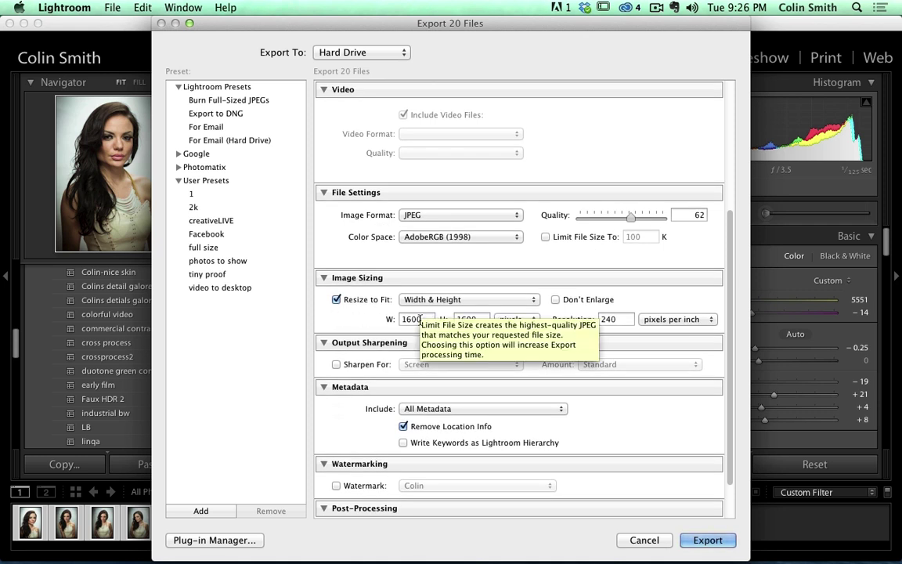
- Resize the exported images to fit 1600 pixels on the long edge
left_click(338, 299)
left_click(337, 299)
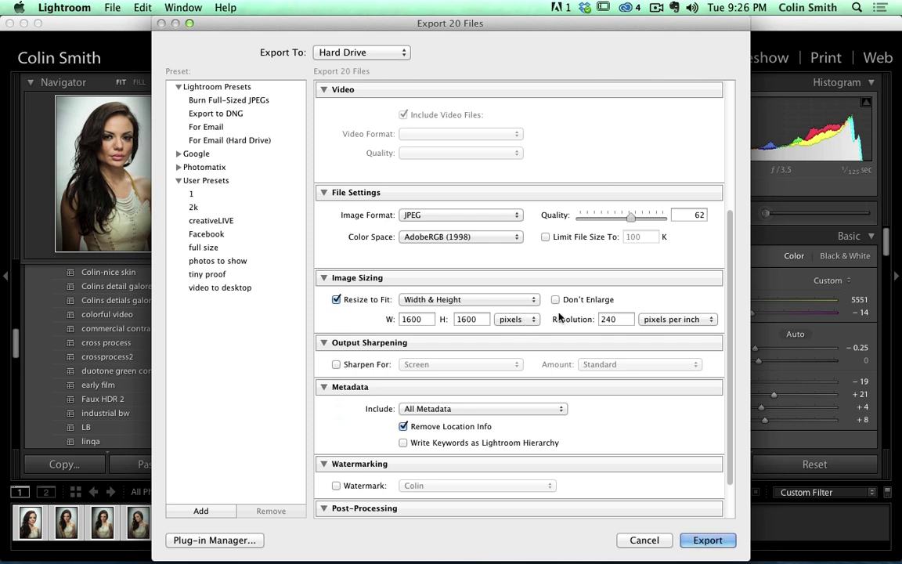
left_click(504, 300)
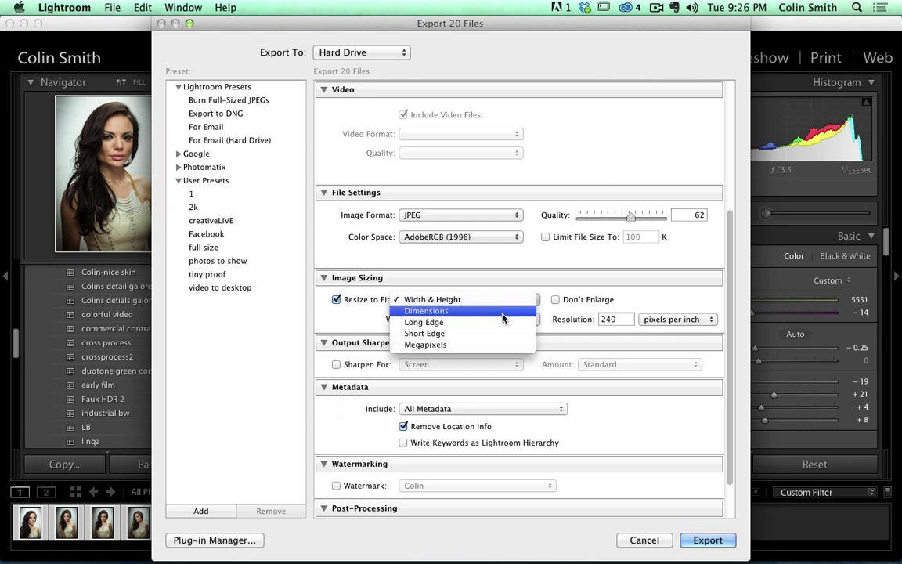
left_click(499, 322)
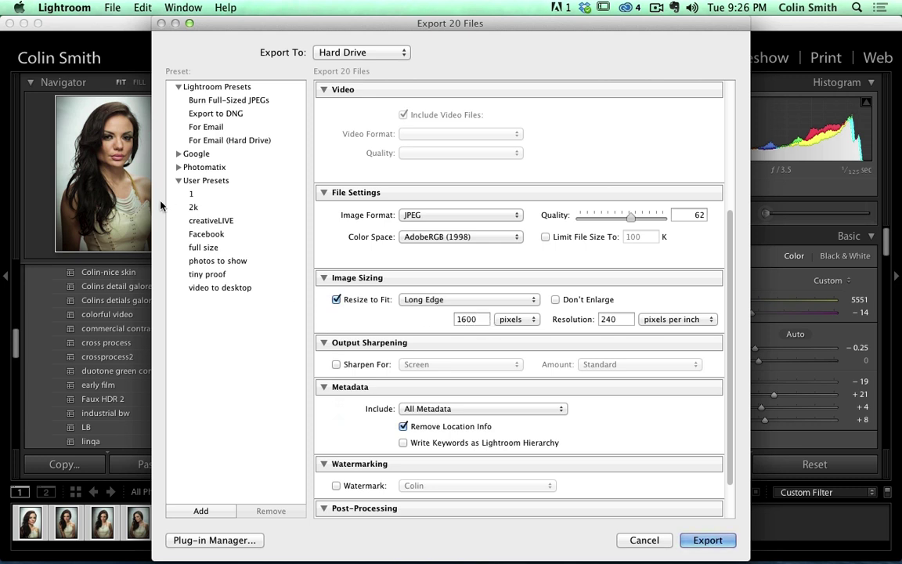
double_click(483, 319)
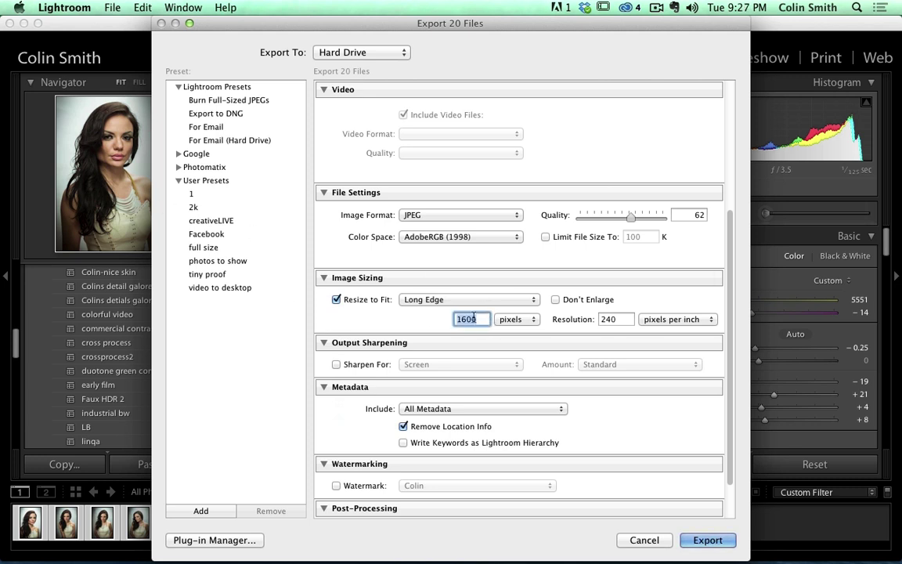
left_click(420, 285)
- Enable the export watermark, look at the available watermark choices, and switch watermarking off again
scroll(587, 364, "down", 3)
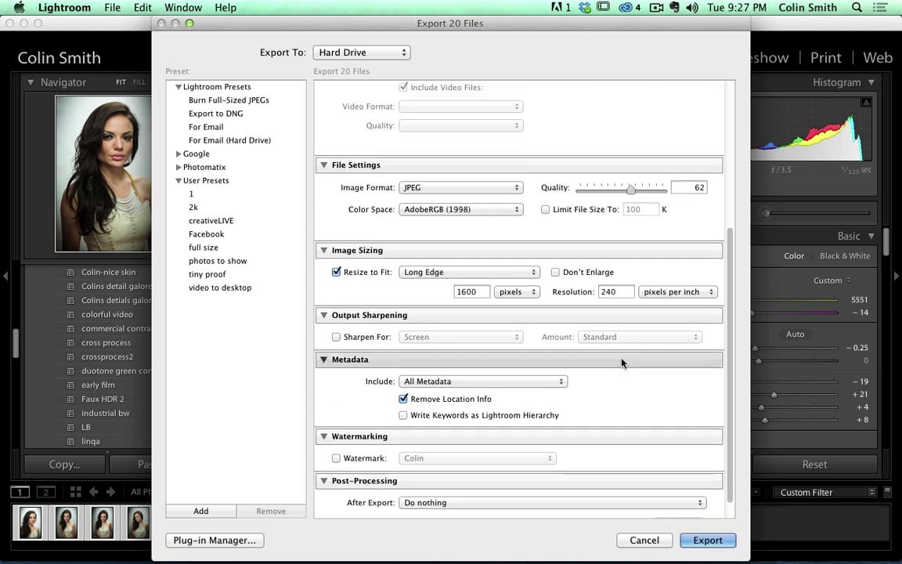
left_click(371, 460)
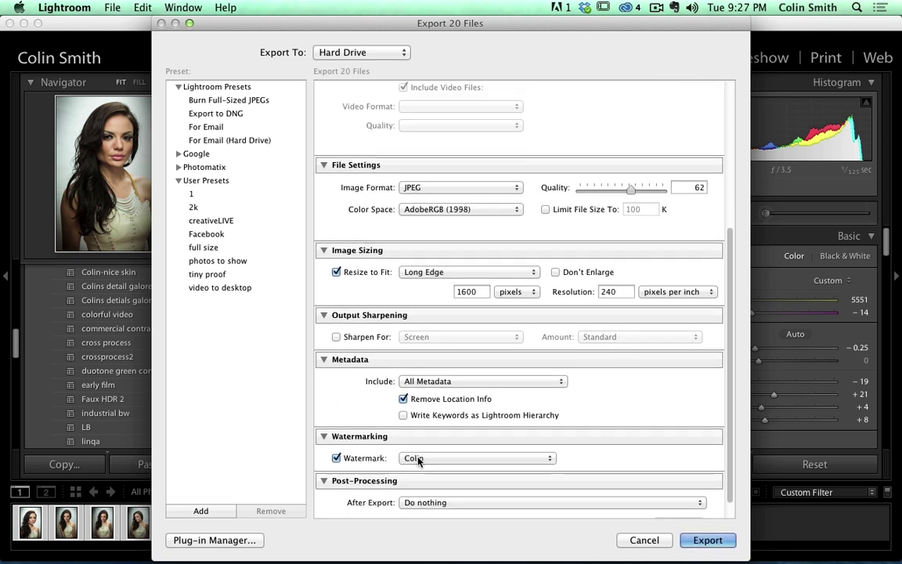
left_click(416, 458)
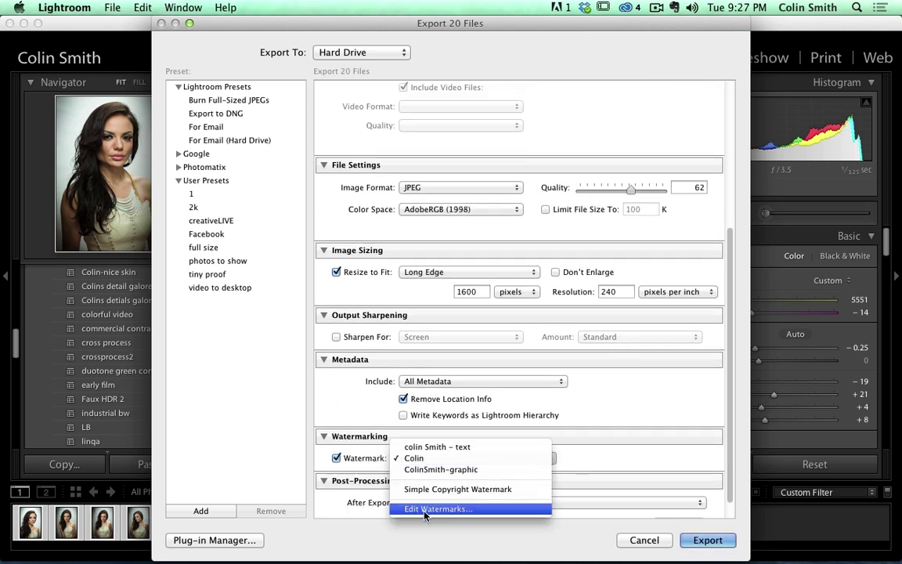
left_click(630, 410)
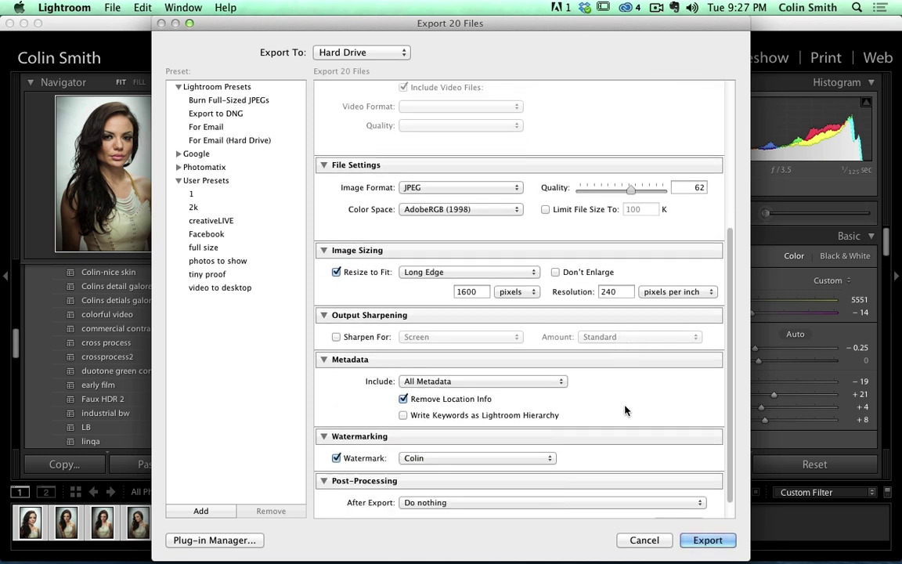
left_click(337, 457)
- Run the export of the selected photos to the Desktop folder
left_click(720, 539)
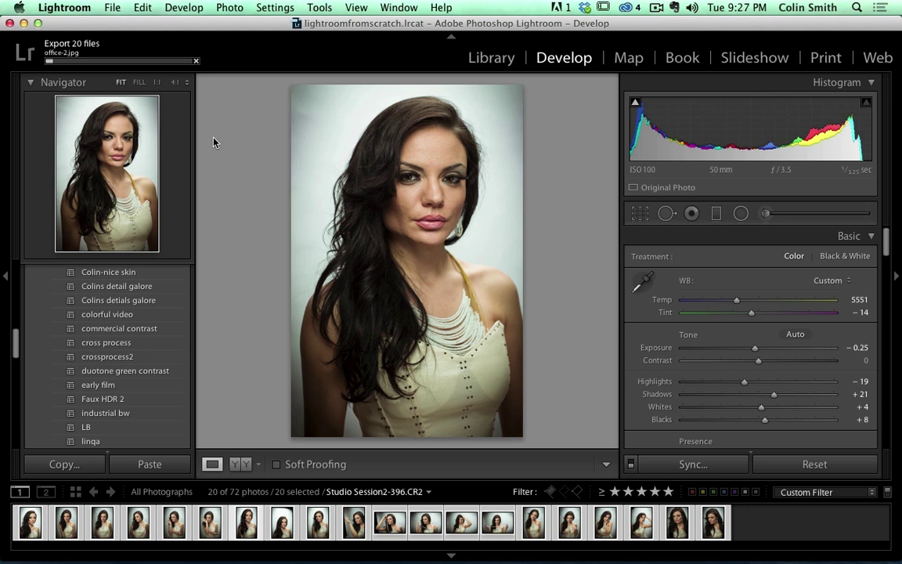
- Look over the output options for the selected photos: the Library's publish services, the Print module and the Slideshow module
left_click(490, 58)
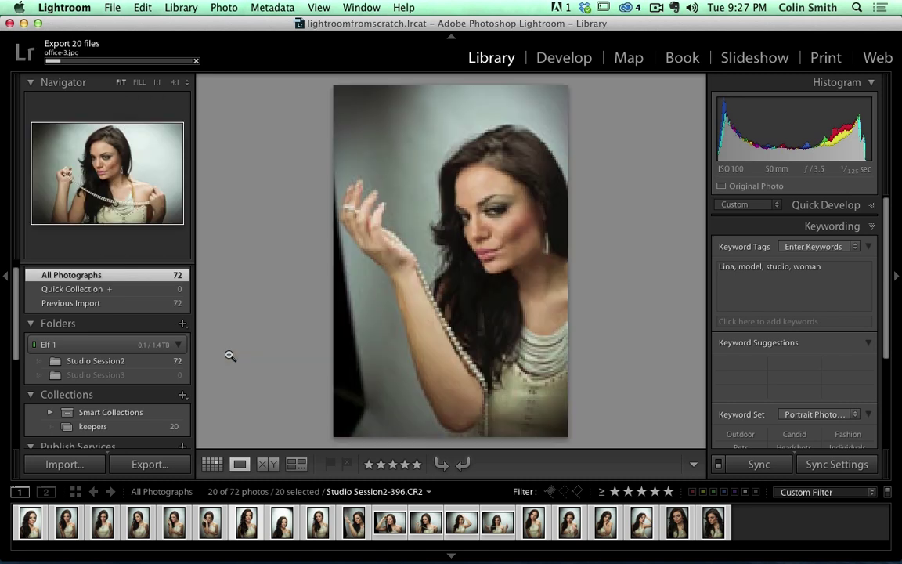
scroll(132, 405, "down", 5)
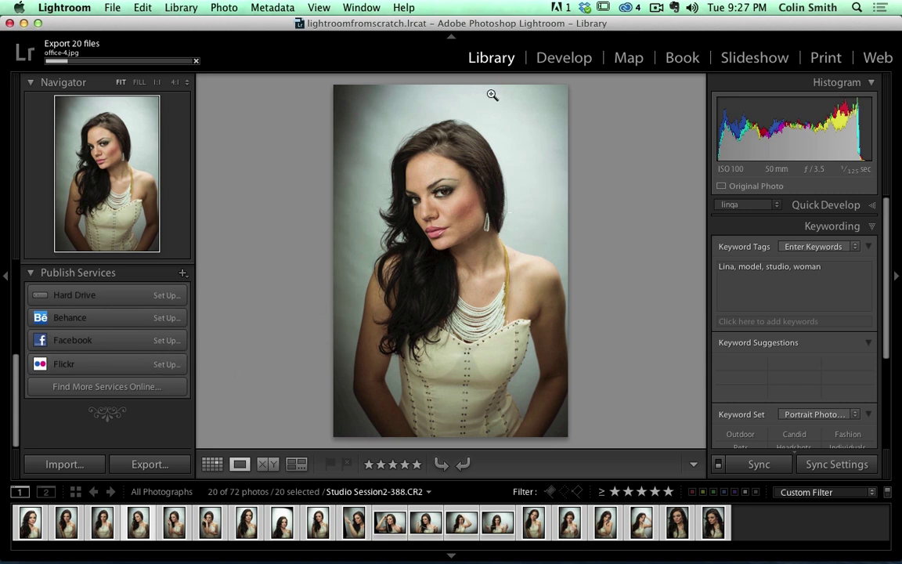
left_click(828, 58)
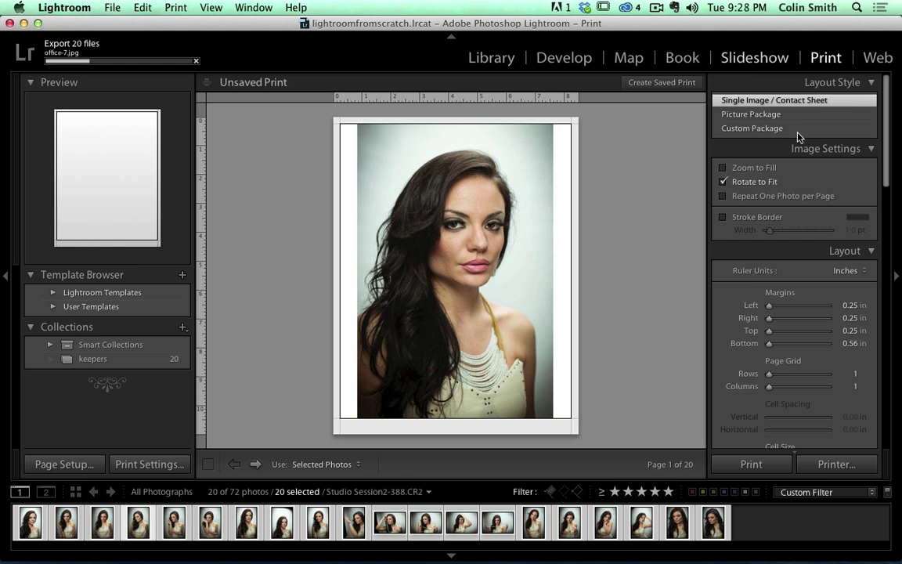
key("super+alt+5")
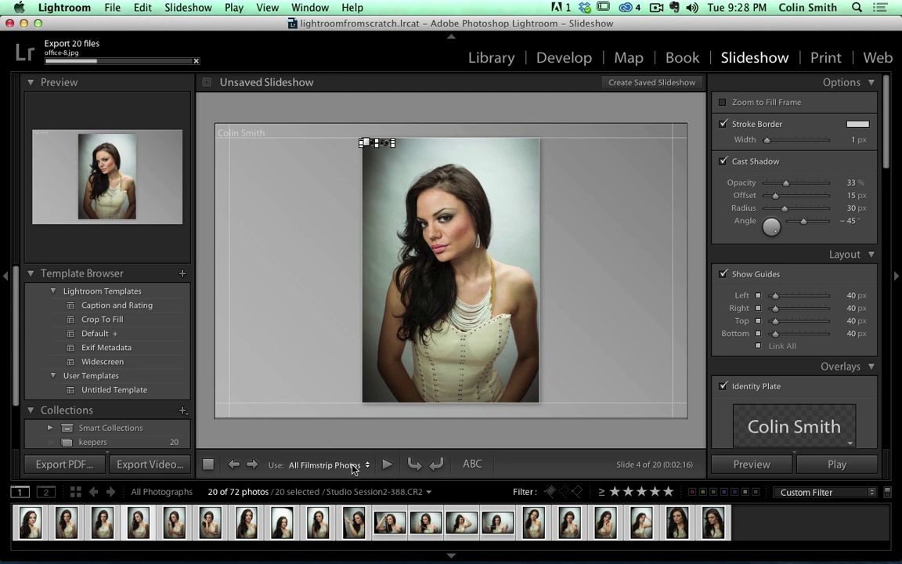
- Step through the next three slides and look over the slideshow's layout, overlay, rating stars and playback settings
left_click(252, 465)
left_click(252, 465)
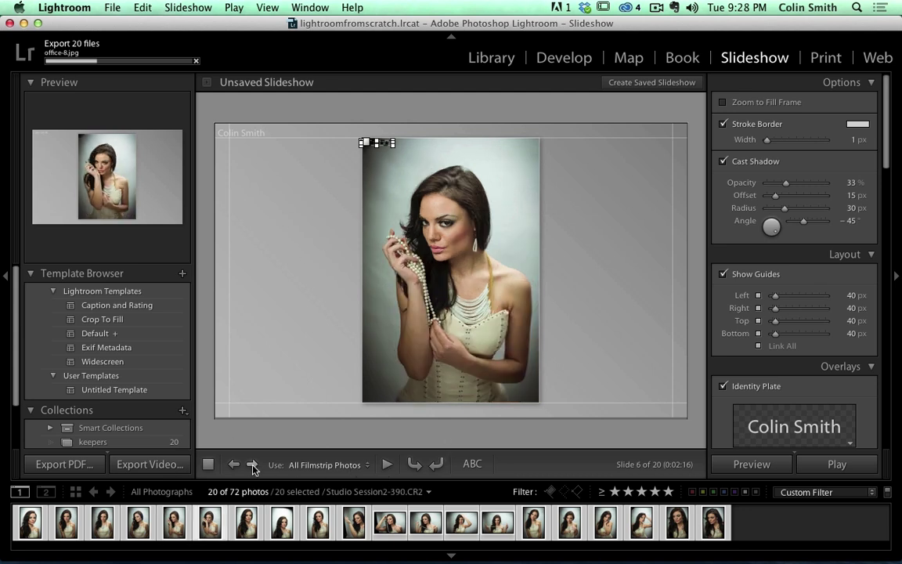
left_click(252, 465)
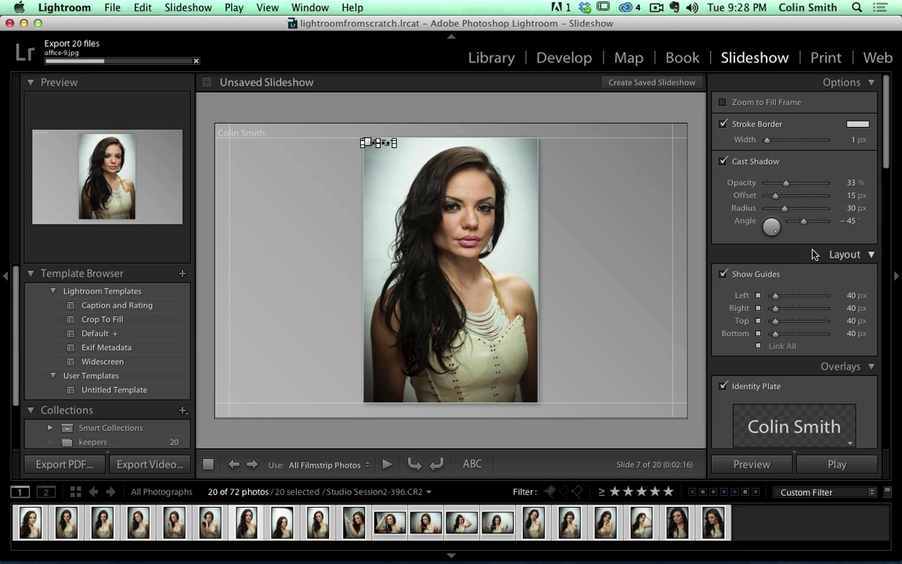
scroll(814, 252, "down", 3)
scroll(819, 269, "down", 3)
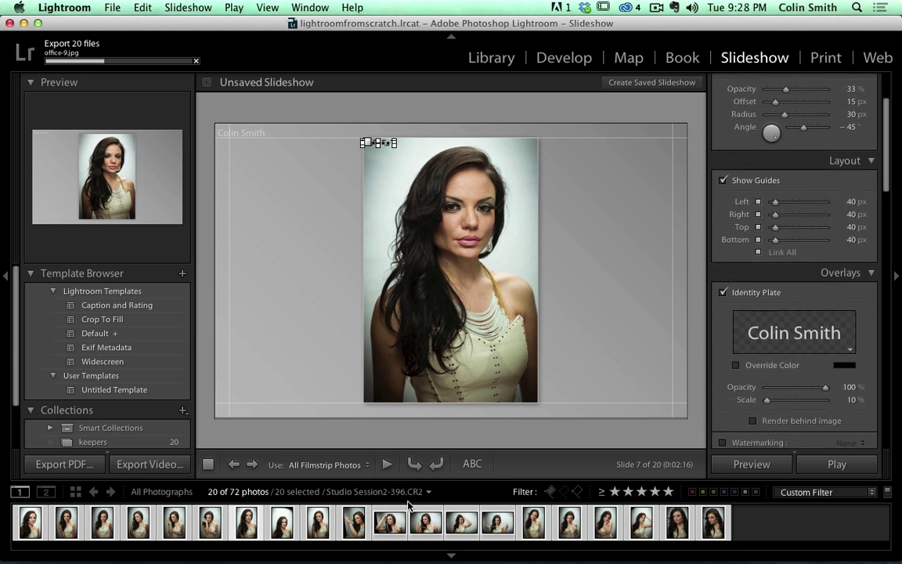
scroll(861, 252, "down", 8)
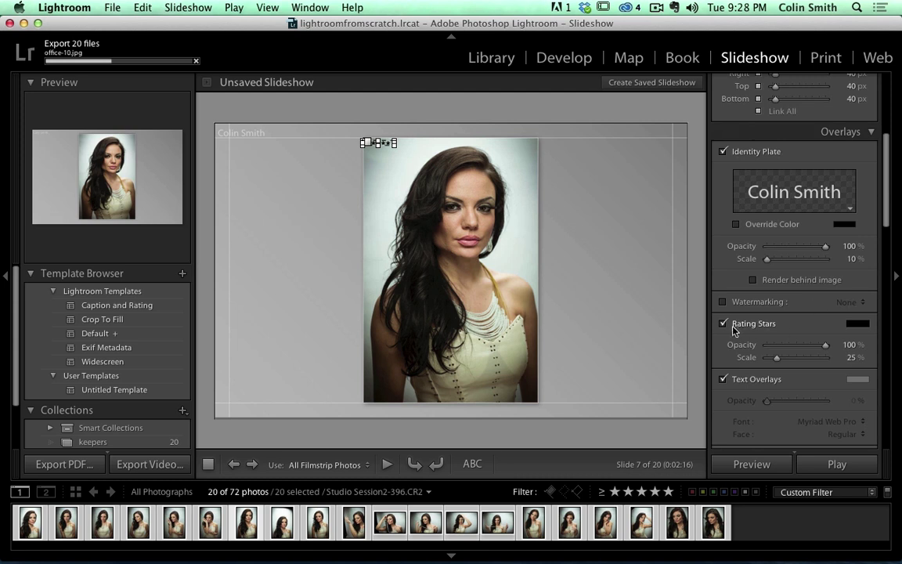
scroll(791, 316, "down", 3)
scroll(790, 317, "down", 10)
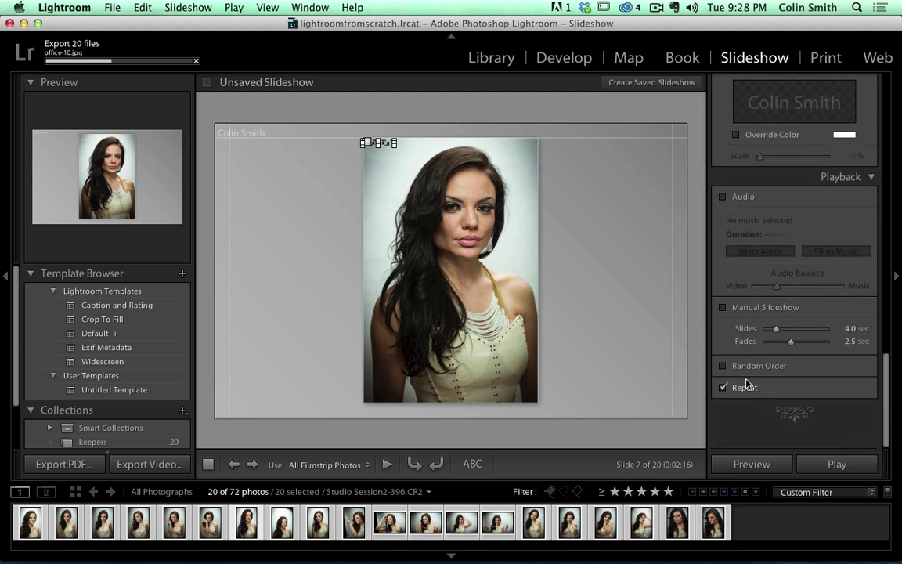
- Preview the slideshow, stop the playback, and return to the Library module
left_click(743, 464)
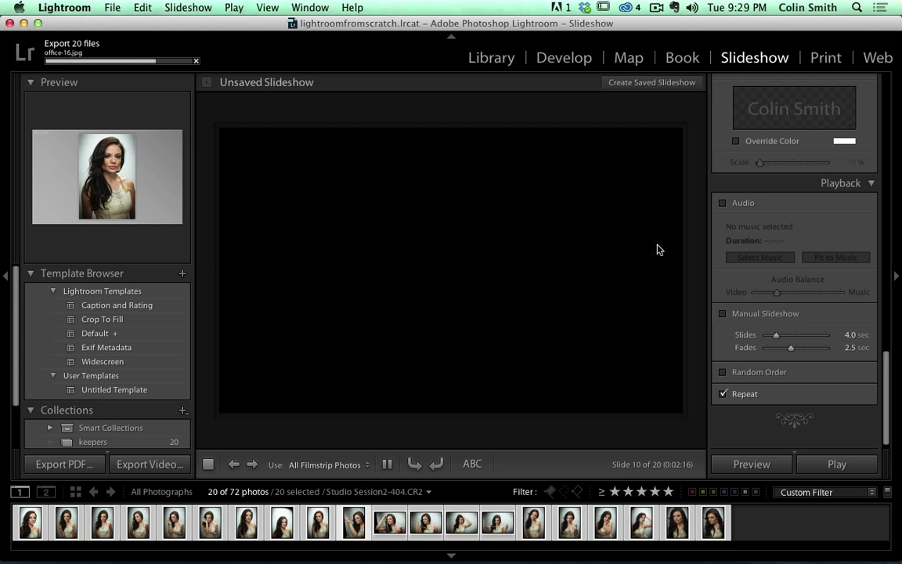
left_click(657, 249)
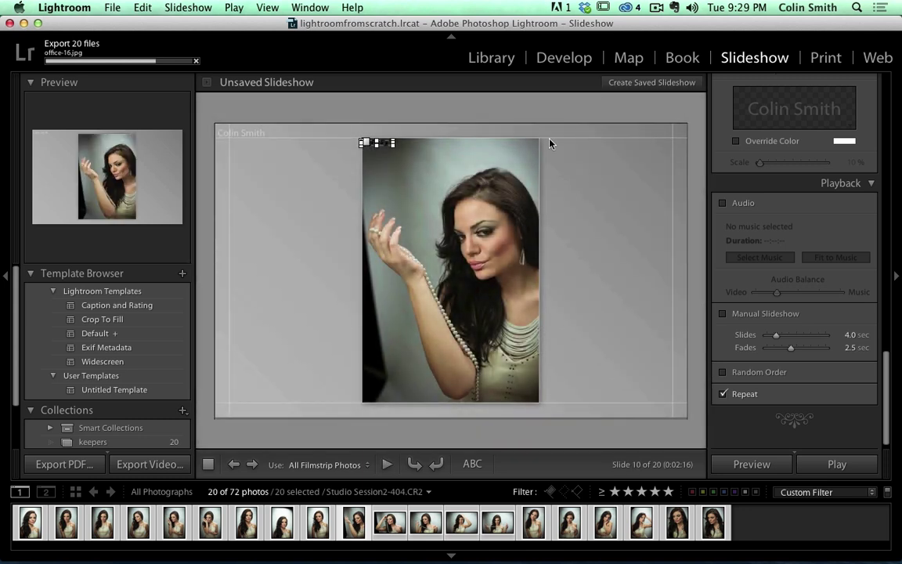
left_click(542, 61)
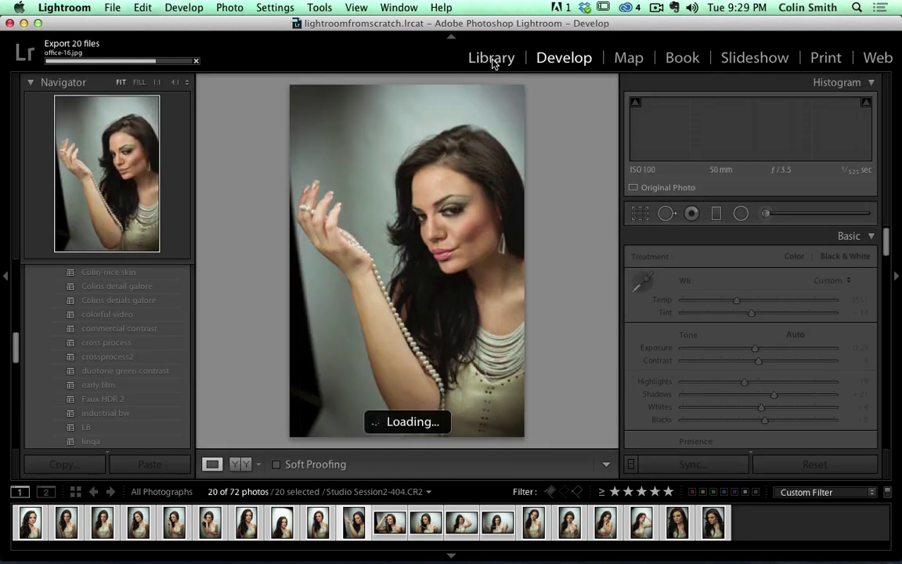
left_click(492, 61)
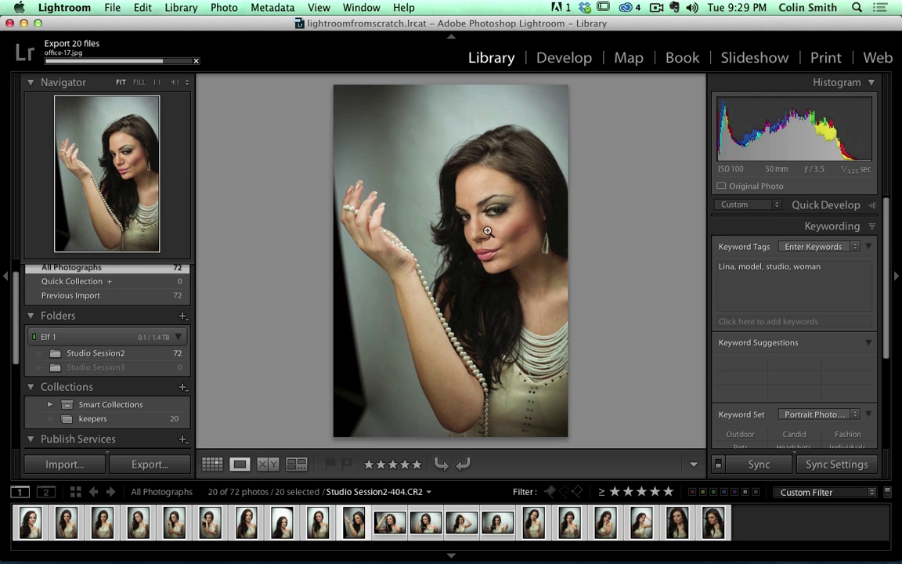